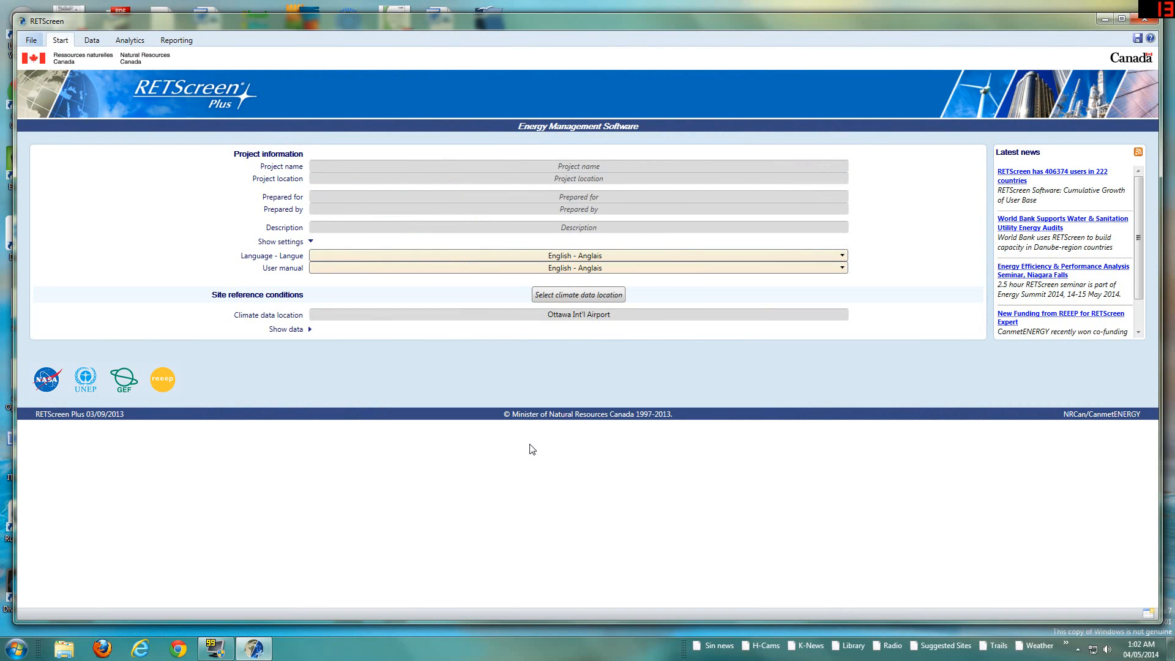
Enter the project name "Jubilee Hospital Heating Plant Energy Analysis" and the project location "Vernon BC".
{"action": "left_click", "coordinate": [566, 171]}
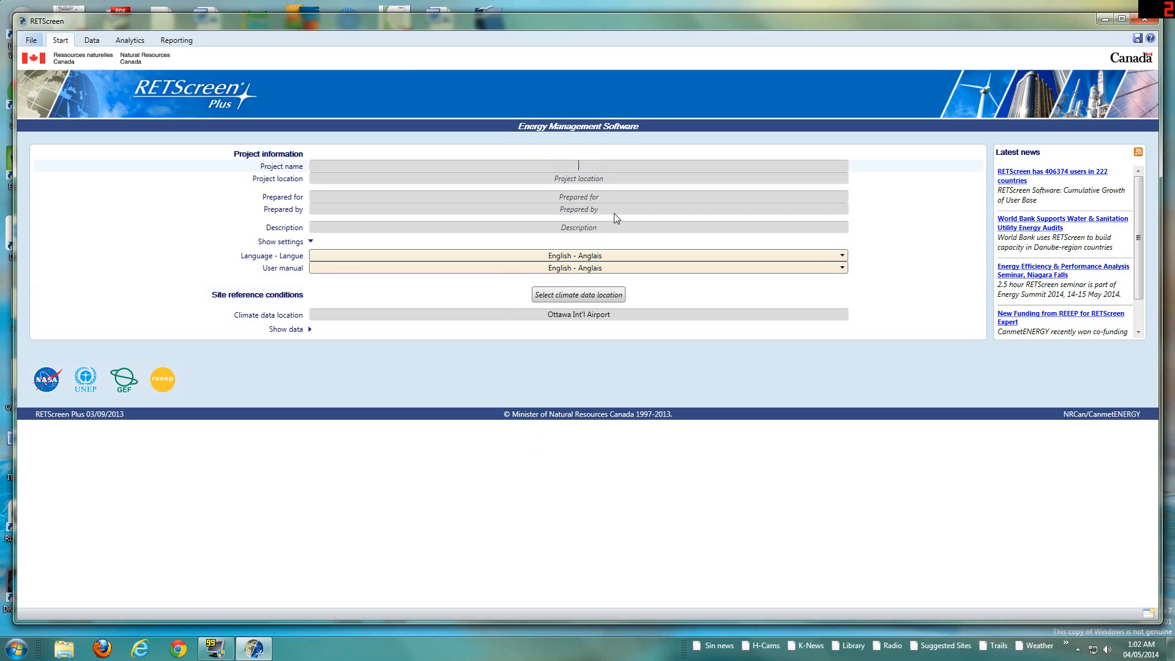
{"action": "type", "text": "Jubilee Hospital Heating Plant Energy Analysis"}
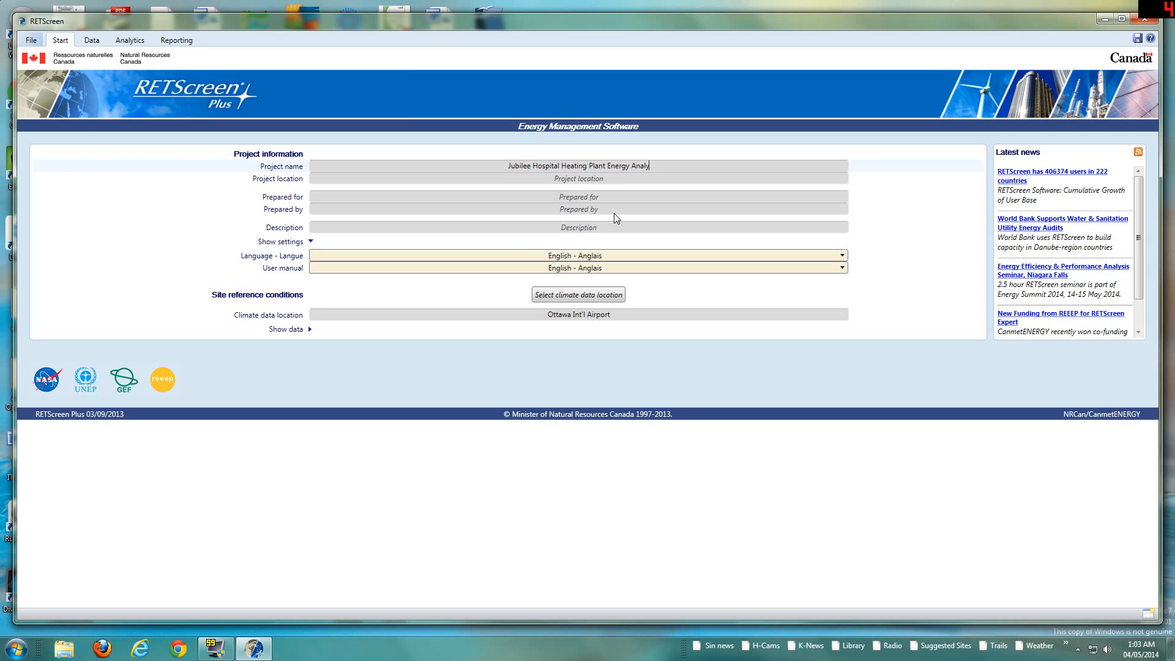
{"action": "key", "text": "Tab"}
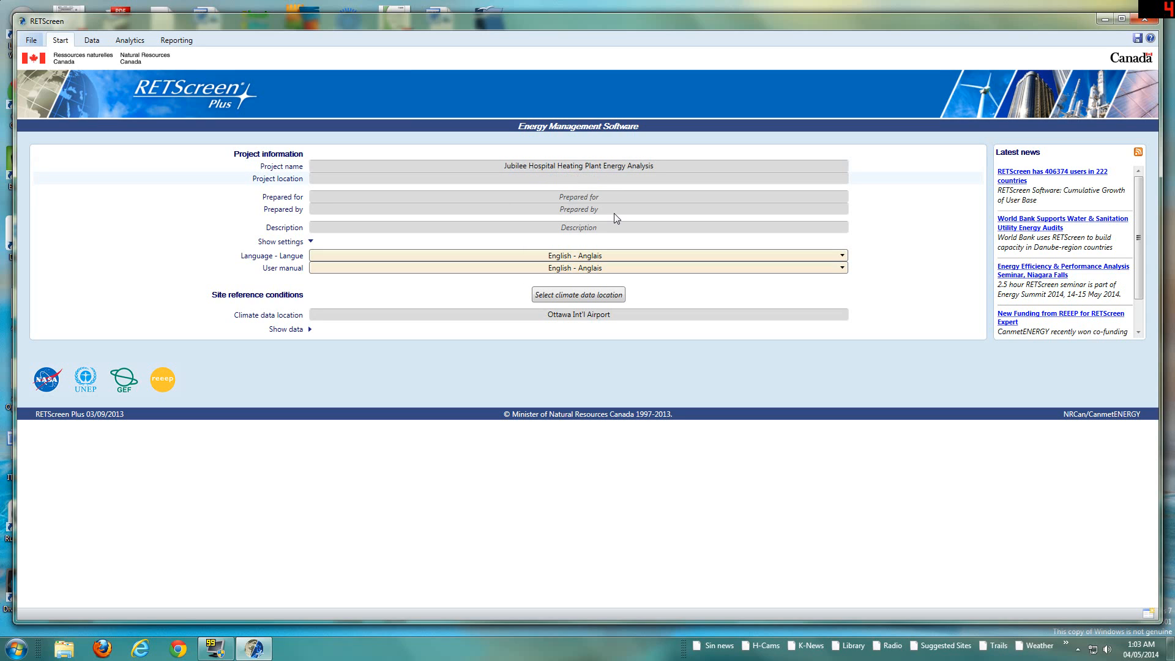
{"action": "type", "text": "Vernon BC"}
{"action": "key", "text": "Tab"}
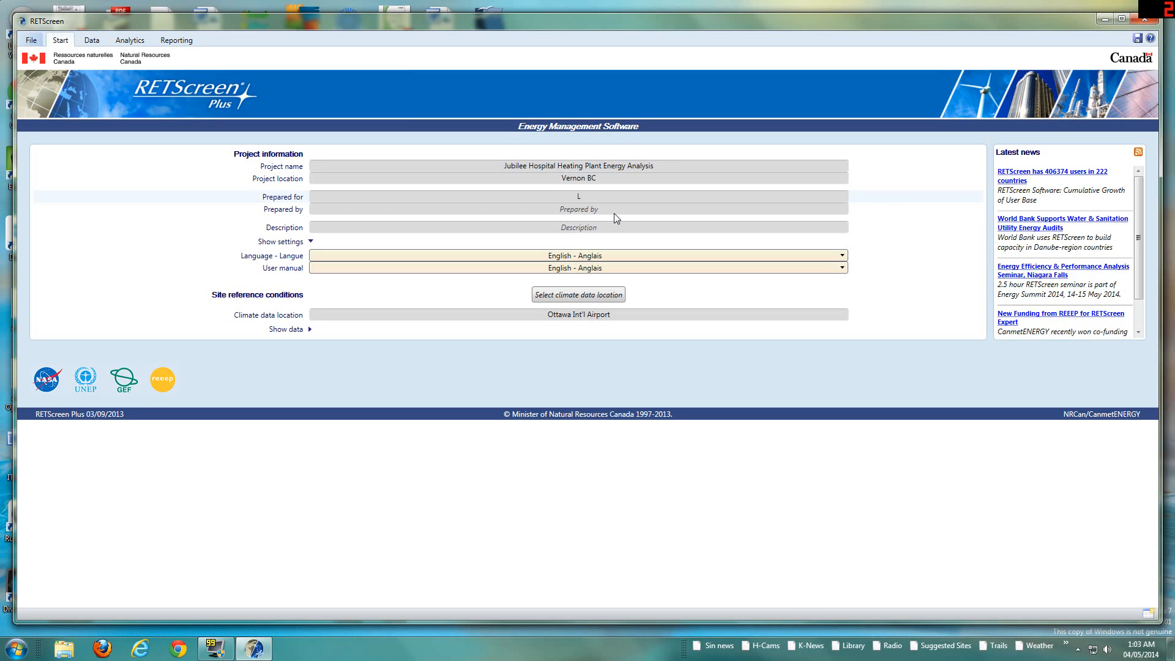
Fill in "Retscreen Workshop" as the recipient, the preparer's name, and the description "For video recording".
{"action": "type", "text": "Retscreen Workshop"}
{"action": "key", "text": "Tab"}
{"action": "type", "text": "Lincoon"}
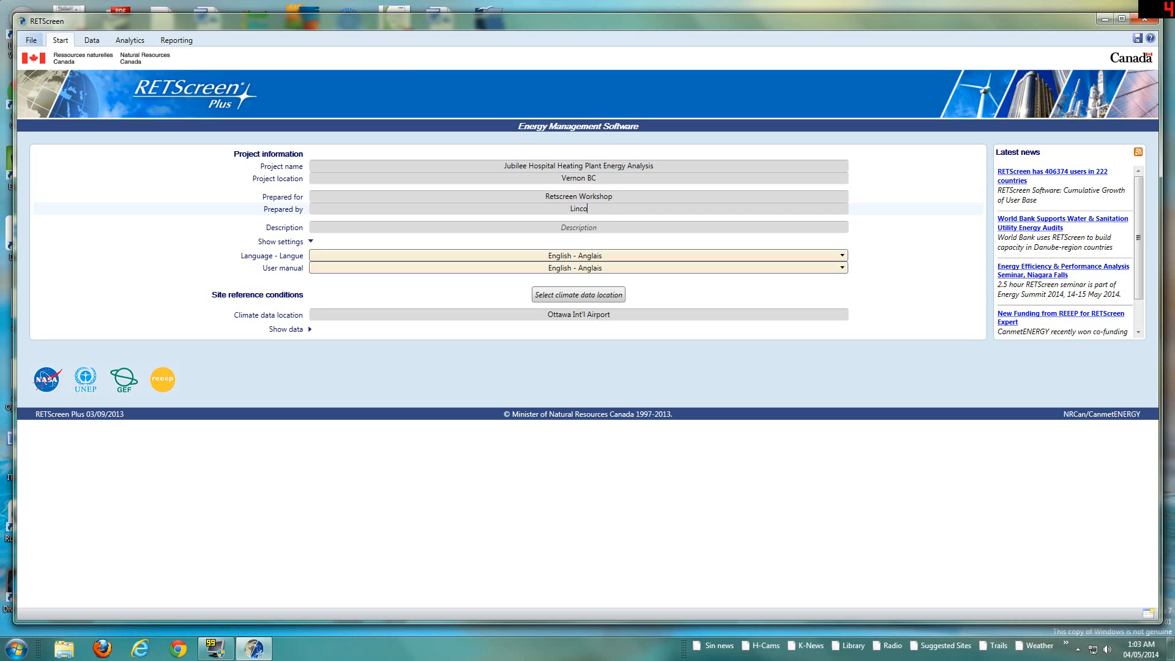
{"action": "key", "text": "BackSpace"}
{"action": "key", "text": "BackSpace"}
{"action": "type", "text": "ln"}
{"action": "key", "text": "Tab"}
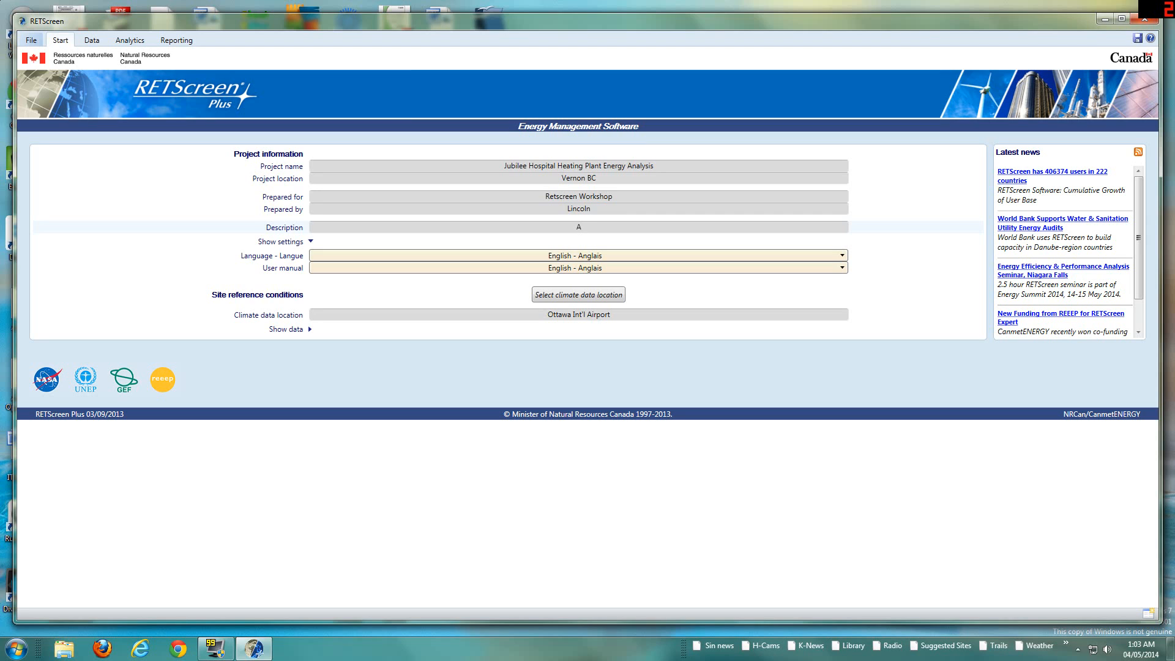
{"action": "type", "text": "video recording"}
Find Vernon Cs, British Columbia, Canada in the climate database map and bring the city of Vernon into view.
{"action": "left_click", "coordinate": [561, 296]}
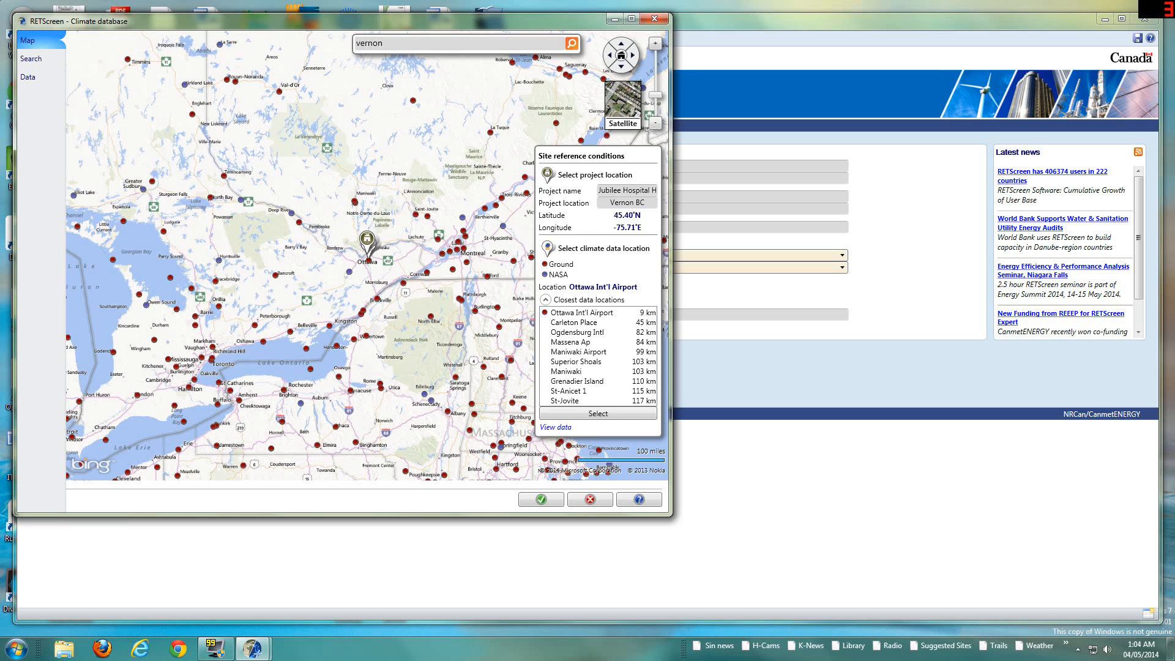
{"action": "left_click", "coordinate": [425, 58]}
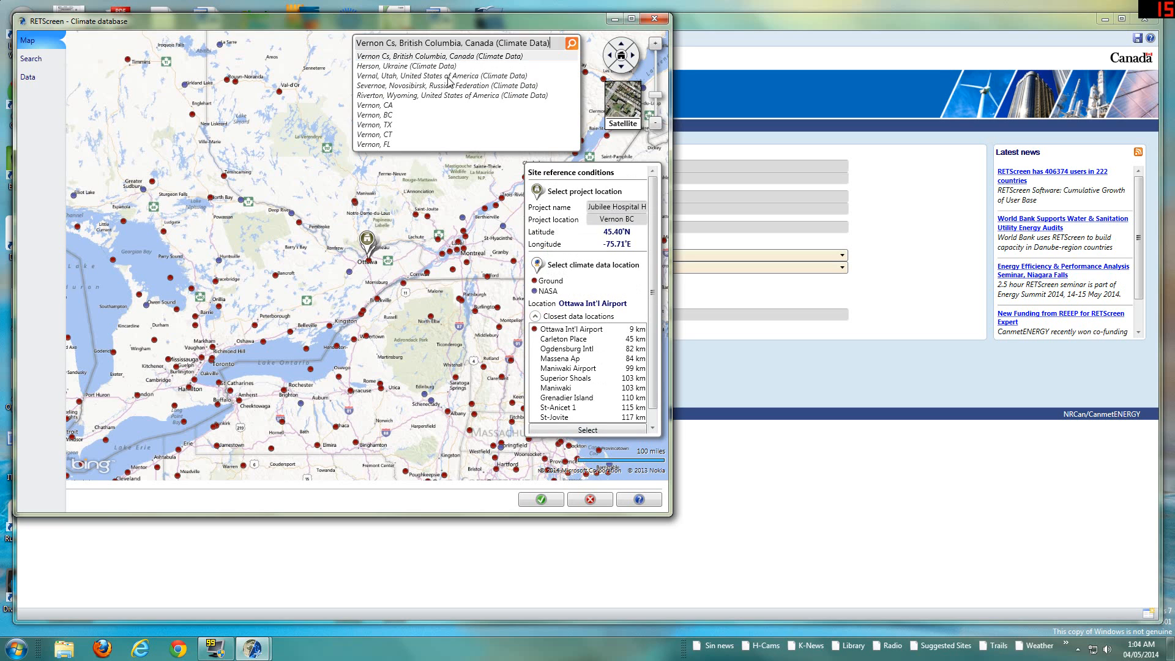
{"action": "left_click", "coordinate": [572, 43]}
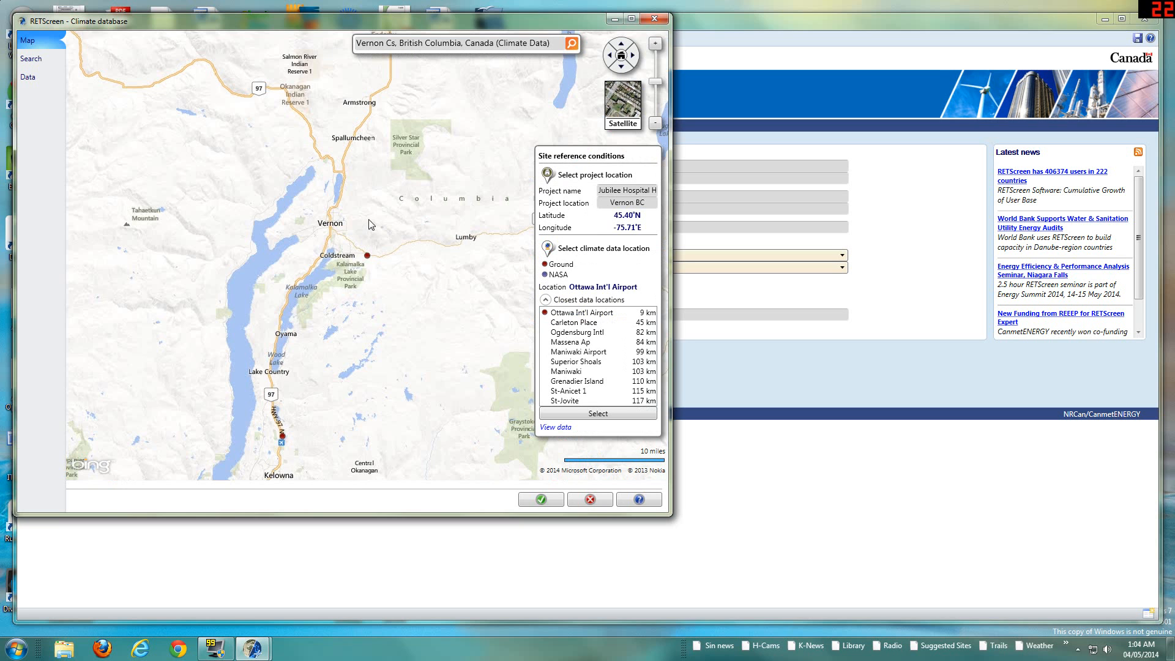
{"action": "scroll", "coordinate": [367, 221], "scroll_direction": "up", "scroll_amount": 4}
{"action": "scroll", "coordinate": [366, 225], "scroll_direction": "down", "scroll_amount": 1}
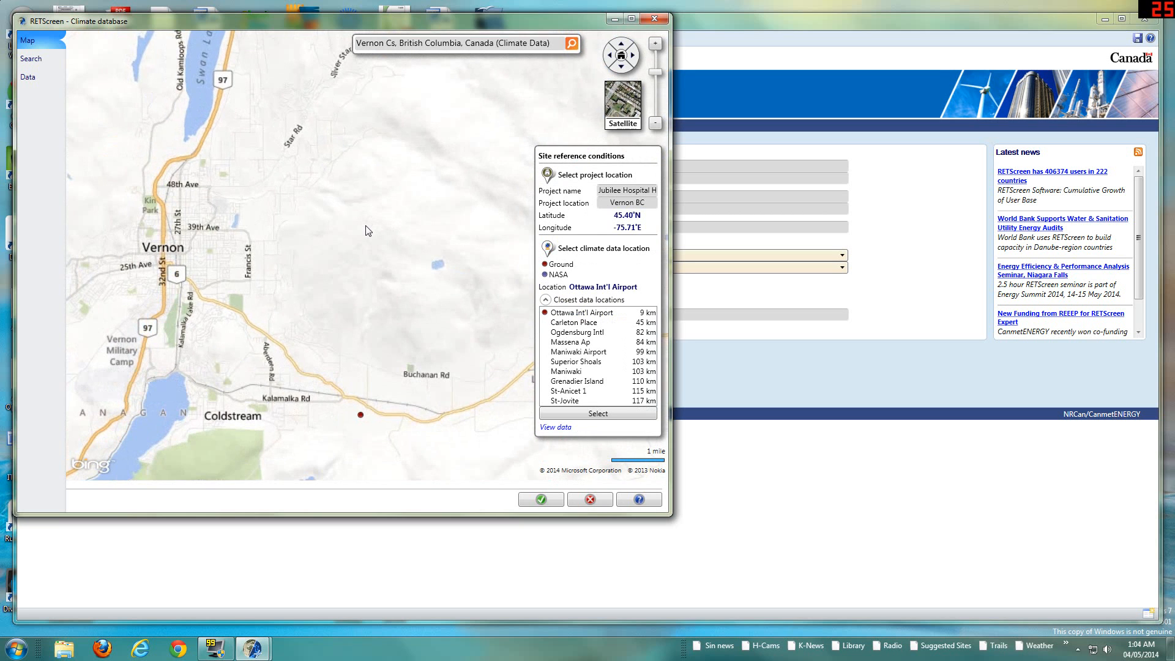
{"action": "left_click_drag", "start_coordinate": [257, 246], "coordinate": [423, 298]}
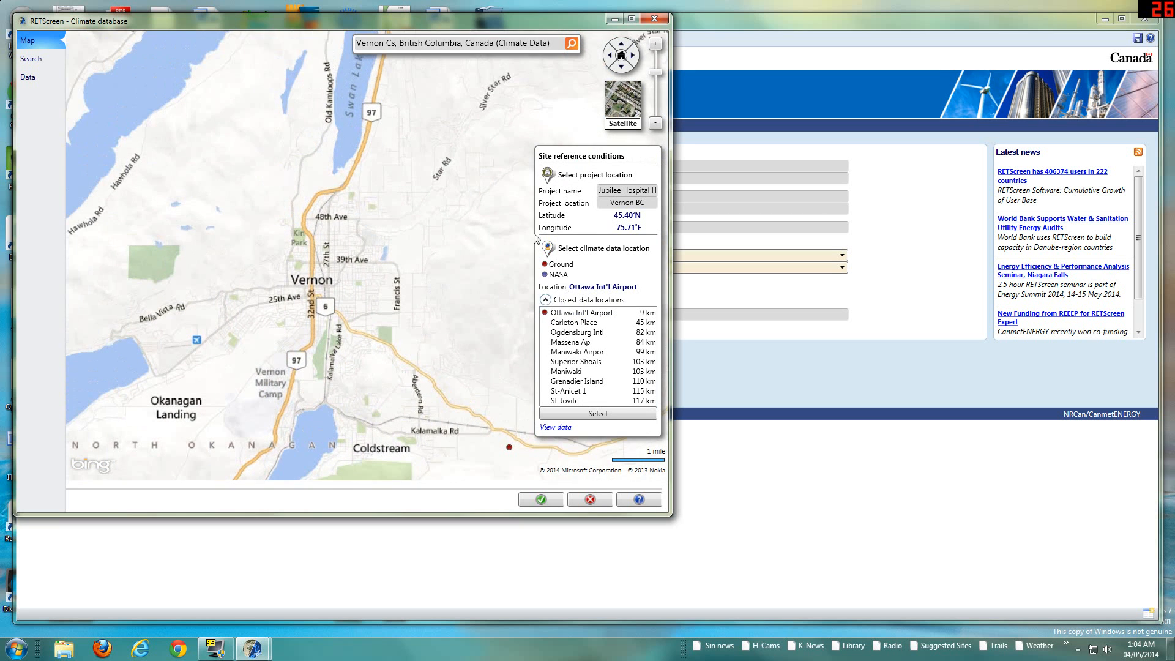
Place the project location near 48th Ave in Vernon, assign Vernon Cs as the climate data location, and accept the site.
{"action": "left_click_drag", "start_coordinate": [431, 208], "coordinate": [329, 239]}
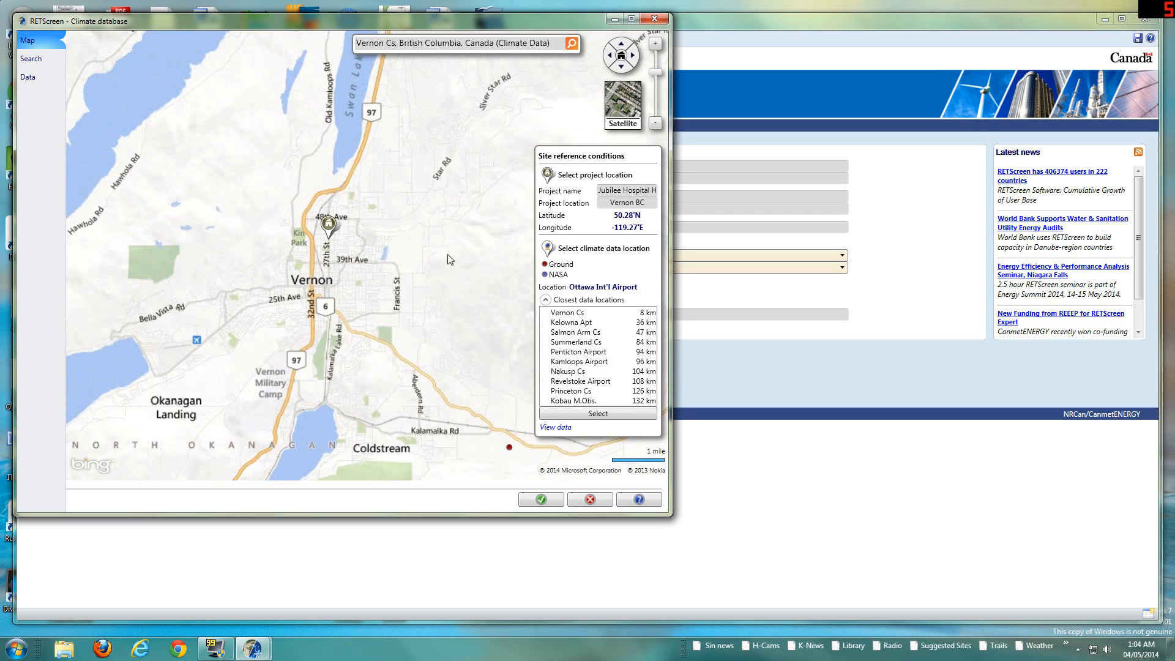
{"action": "mouse_move", "coordinate": [547, 247]}
{"action": "left_mouse_down"}
{"action": "mouse_move", "coordinate": [484, 243]}
{"action": "mouse_move", "coordinate": [362, 289]}
{"action": "left_mouse_up"}
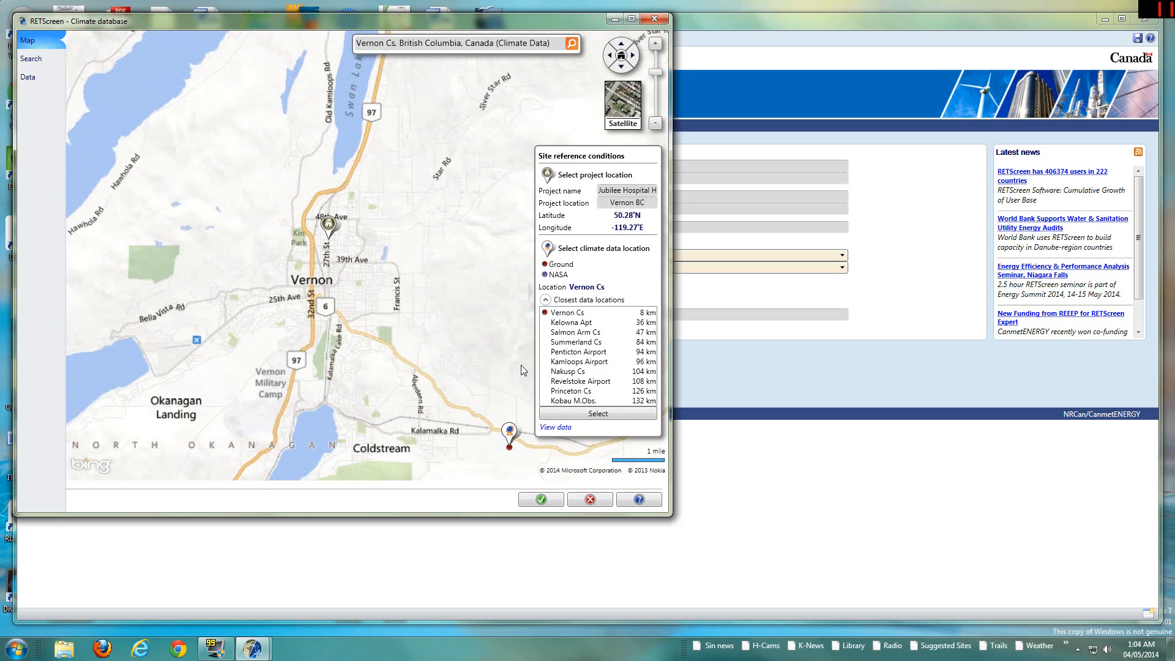
{"action": "left_click", "coordinate": [541, 500]}
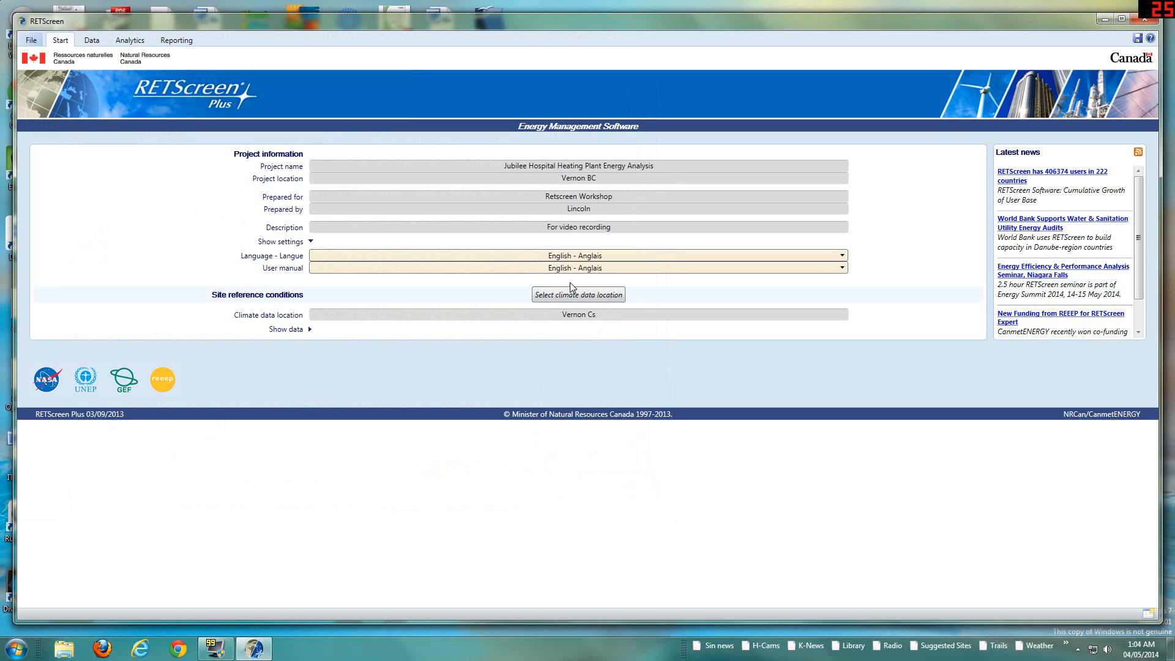
Add a fuel consumption data set for natural gas.
{"action": "left_click", "coordinate": [91, 40]}
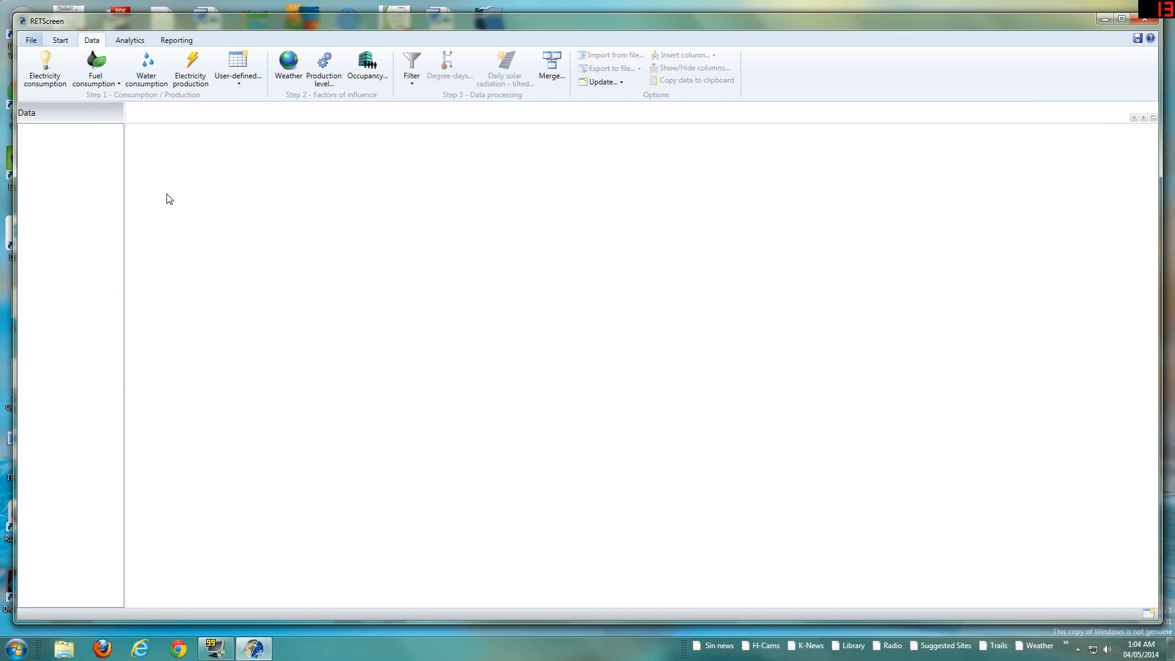
{"action": "left_click", "coordinate": [100, 82]}
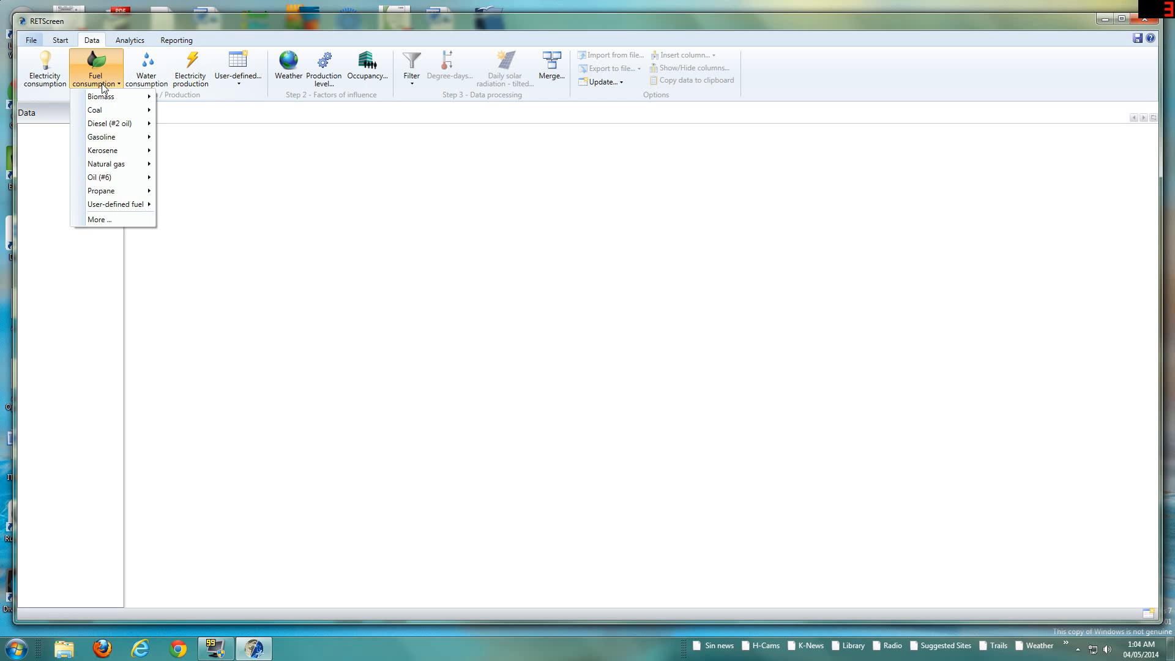
{"action": "mouse_move", "coordinate": [144, 163]}
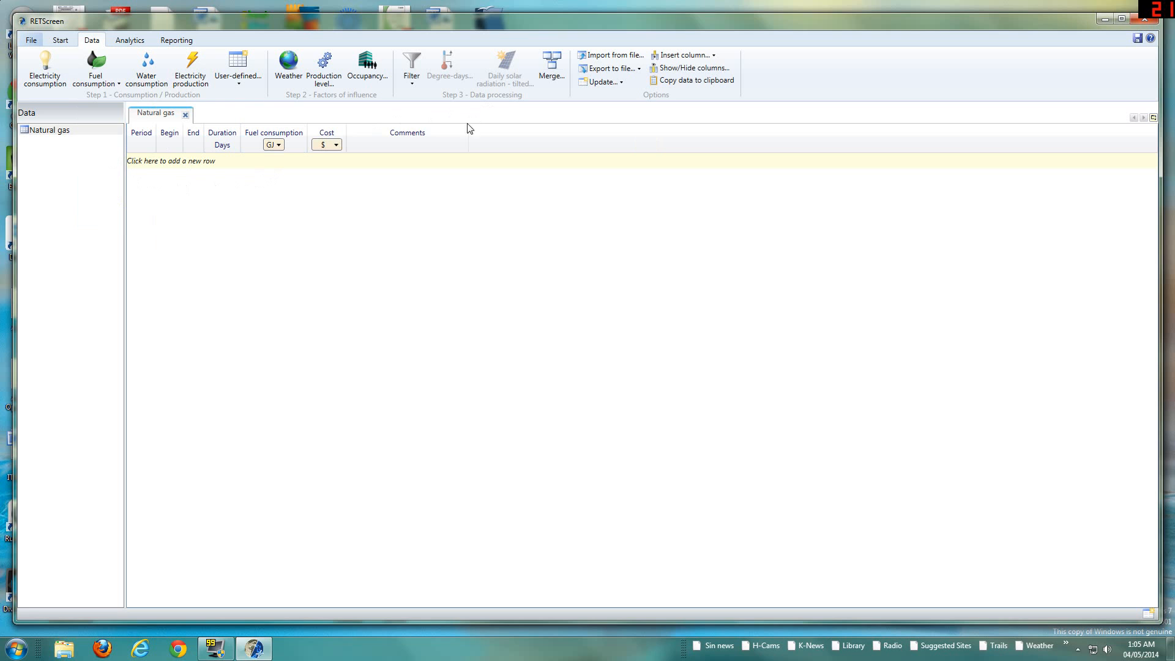
Load "Data for Activities v2" from Building Science > Retscreen Workshop 2014 > Data for Retscreen Plus as the import file for the natural gas data.
{"action": "left_click", "coordinate": [615, 59]}
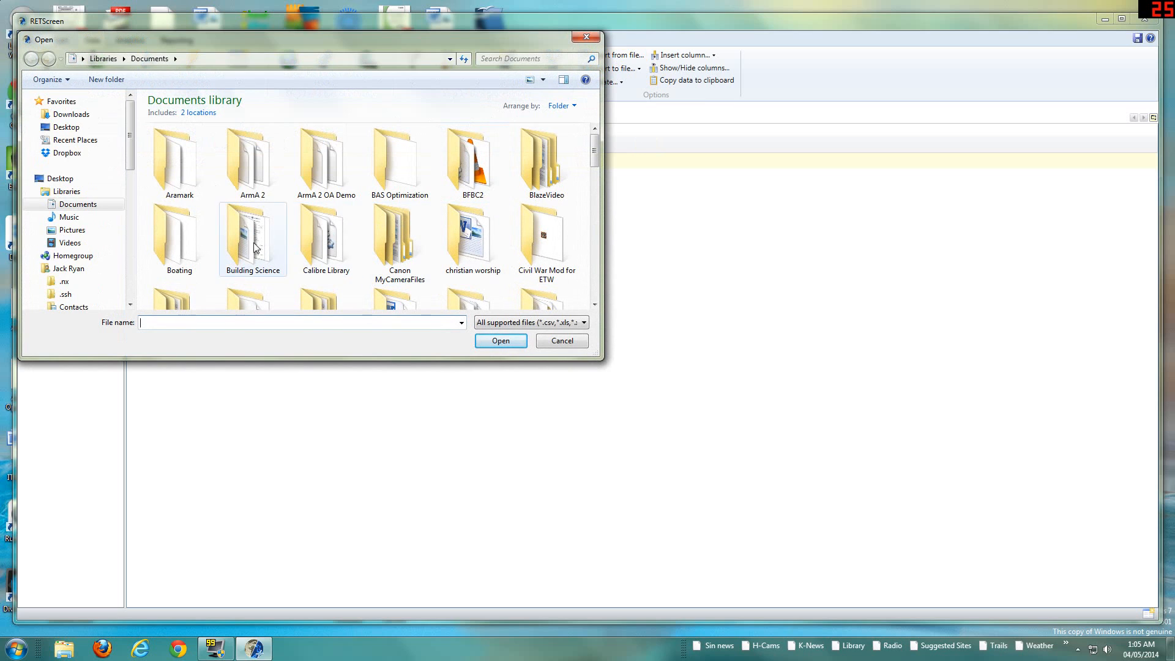
{"action": "double_click", "coordinate": [275, 251]}
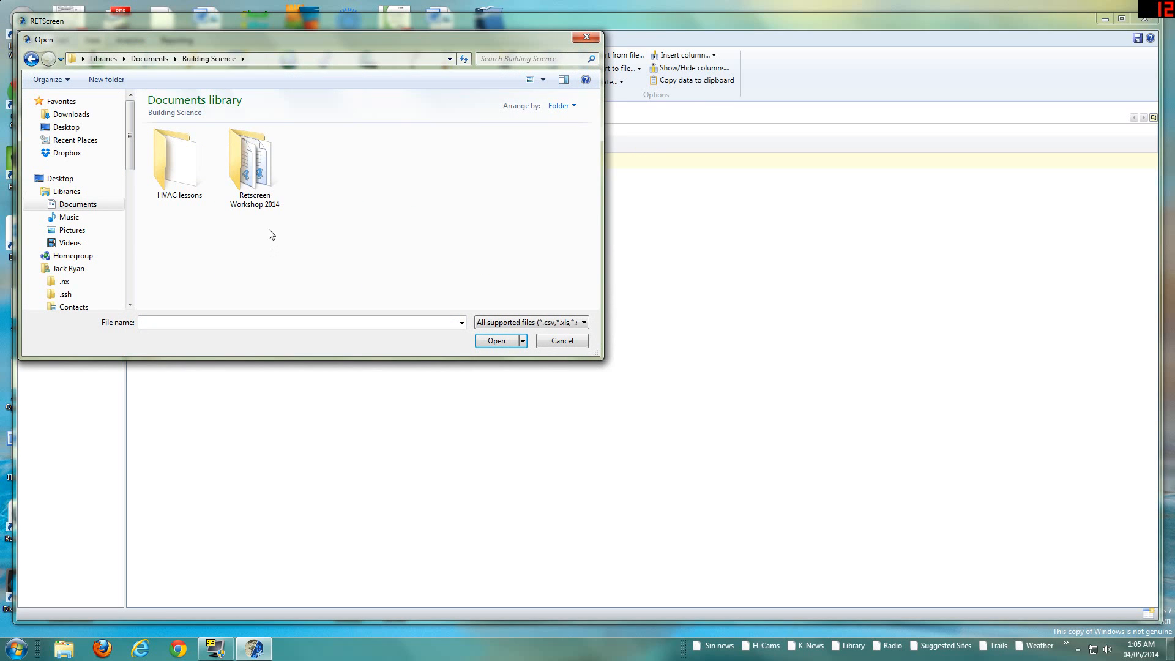
{"action": "double_click", "coordinate": [273, 202]}
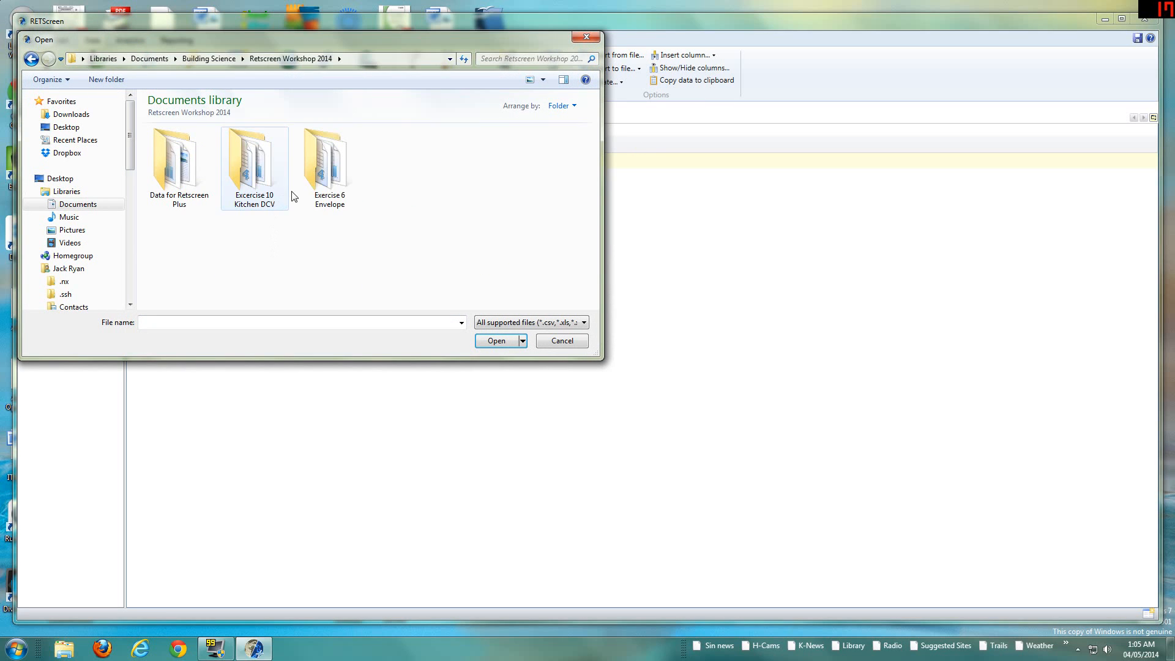
{"action": "double_click", "coordinate": [192, 200]}
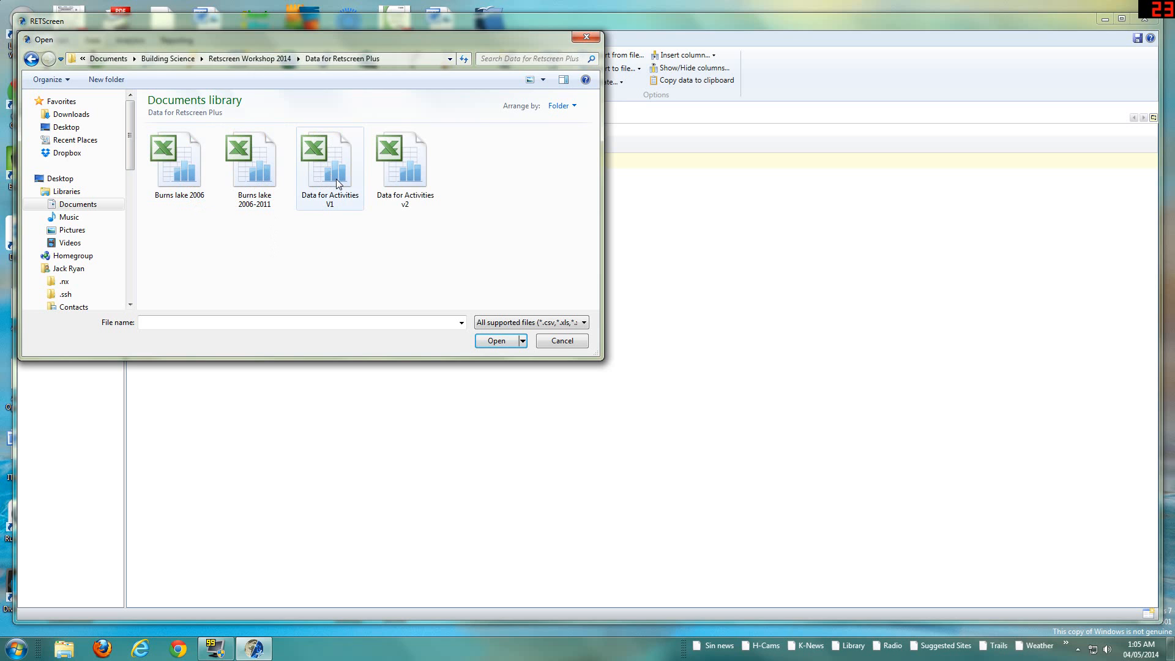
{"action": "left_click", "coordinate": [423, 168]}
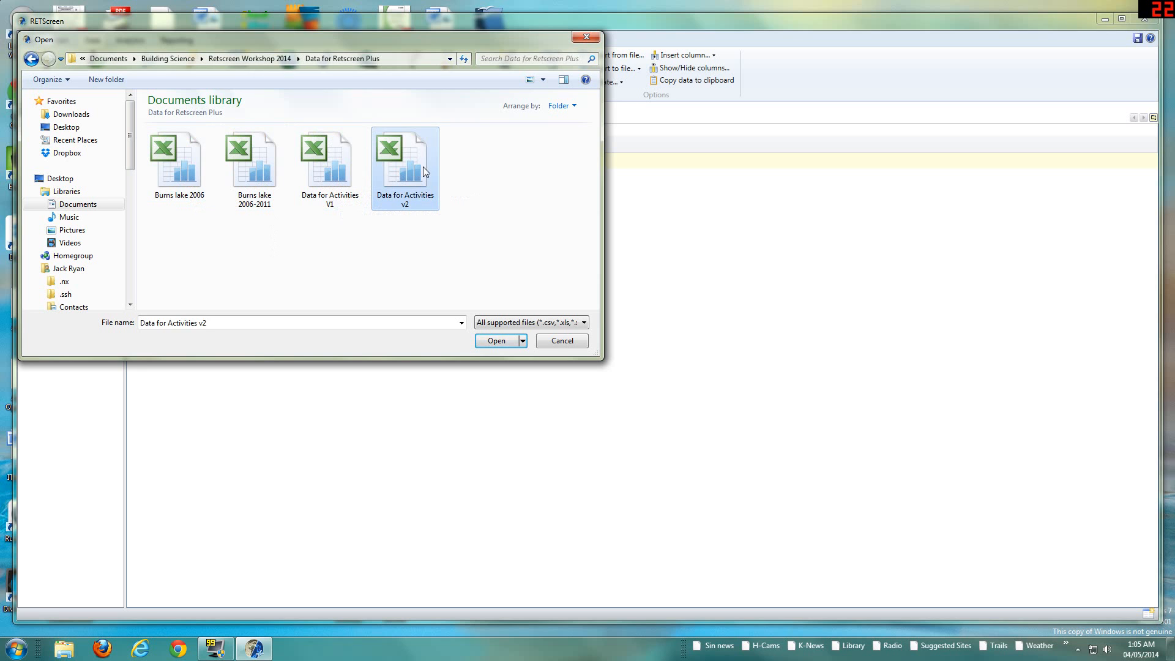
{"action": "double_click", "coordinate": [424, 166]}
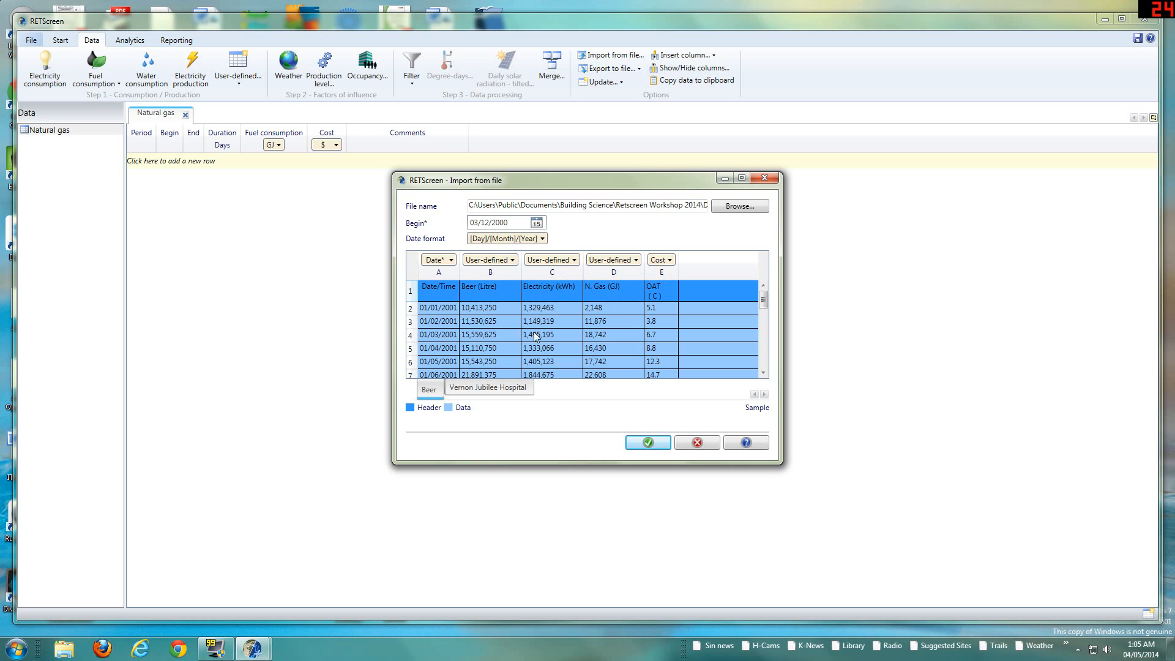
Import the Vernon Jubilee Hospital sheet, keeping its user-defined column as N Gas in GJ with Sum aggregation.
{"action": "left_click", "coordinate": [477, 393]}
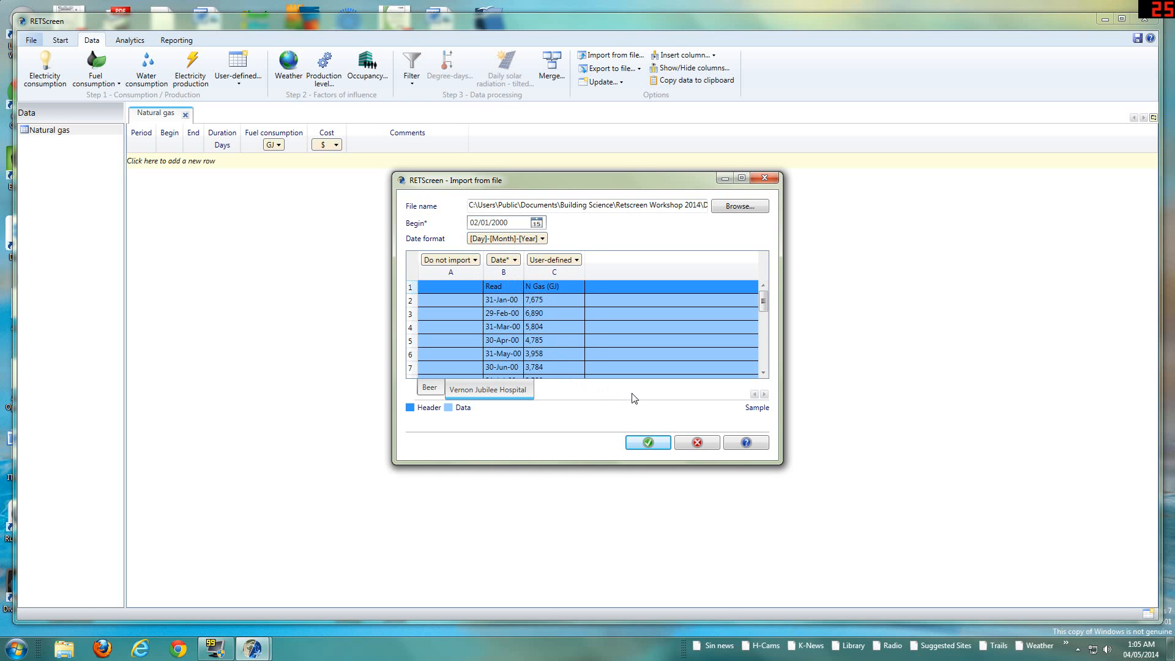
{"action": "left_click", "coordinate": [648, 443]}
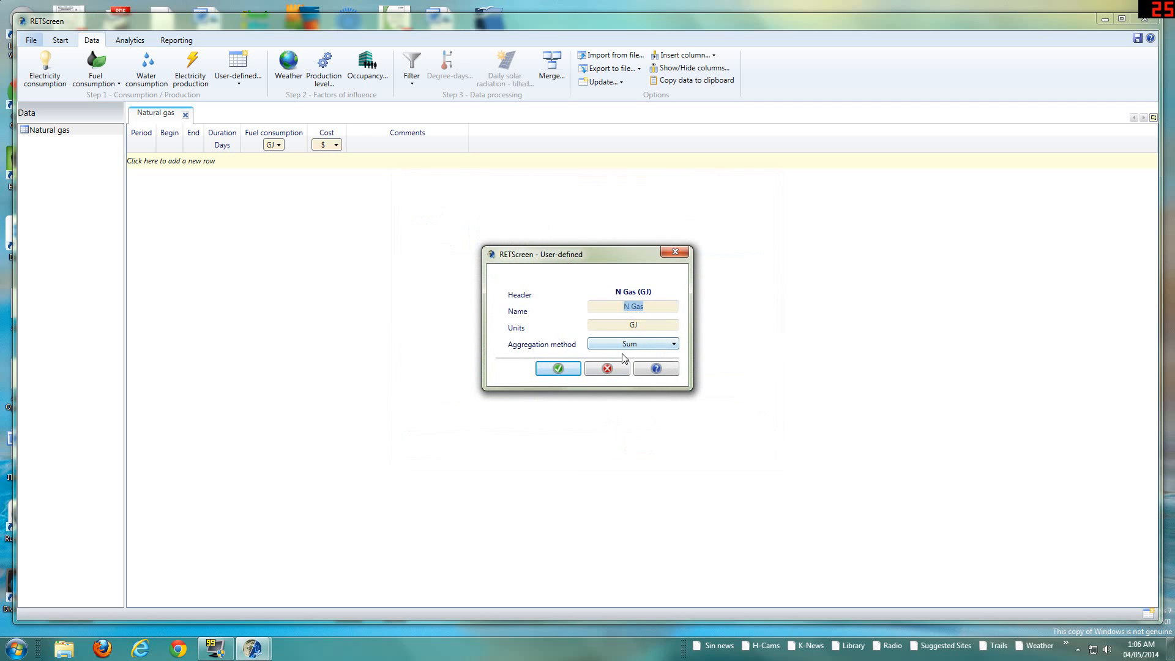
{"action": "left_click", "coordinate": [569, 371]}
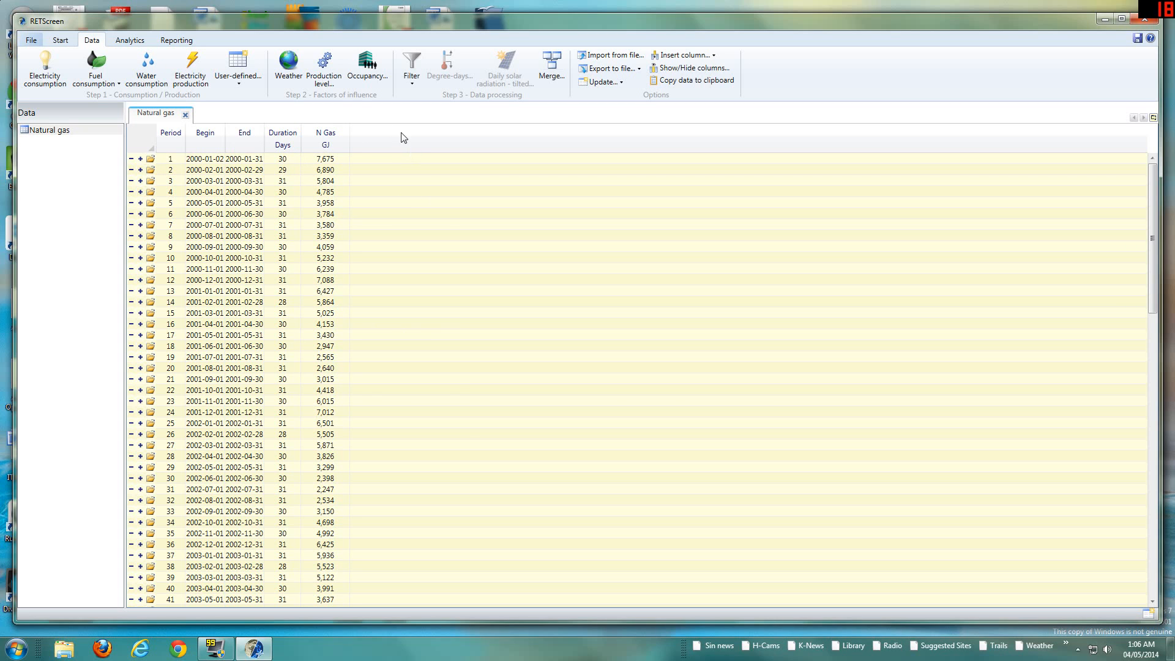
Add a weather data set for the Vernon BC project location.
{"action": "left_click", "coordinate": [285, 73]}
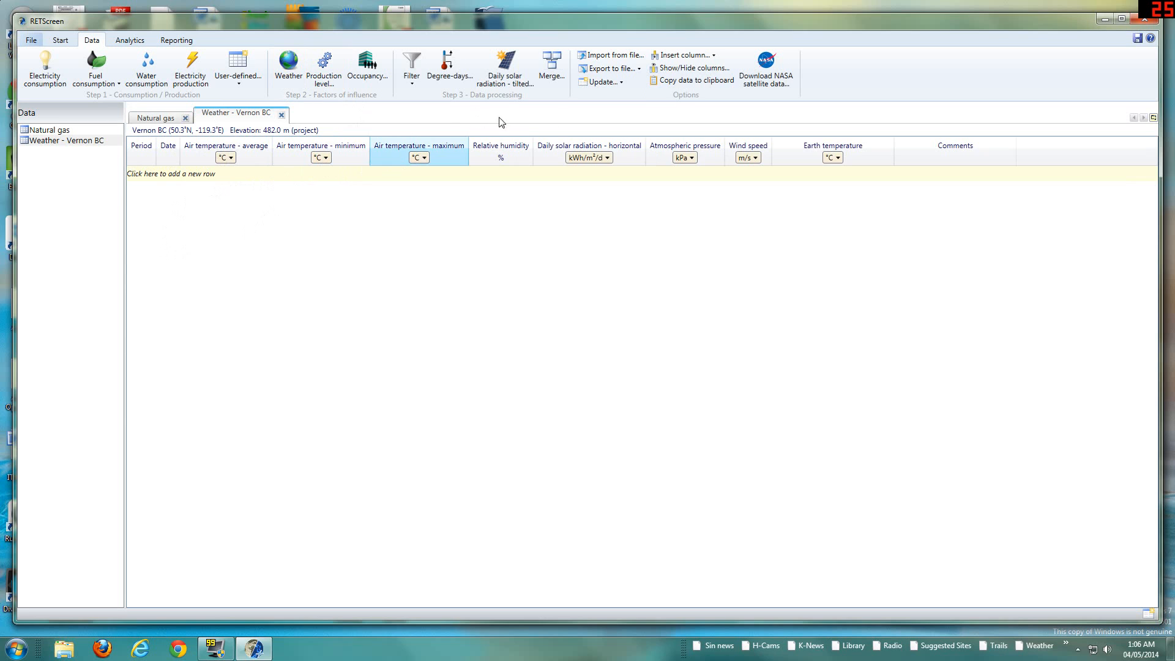
{"action": "left_click", "coordinate": [763, 79]}
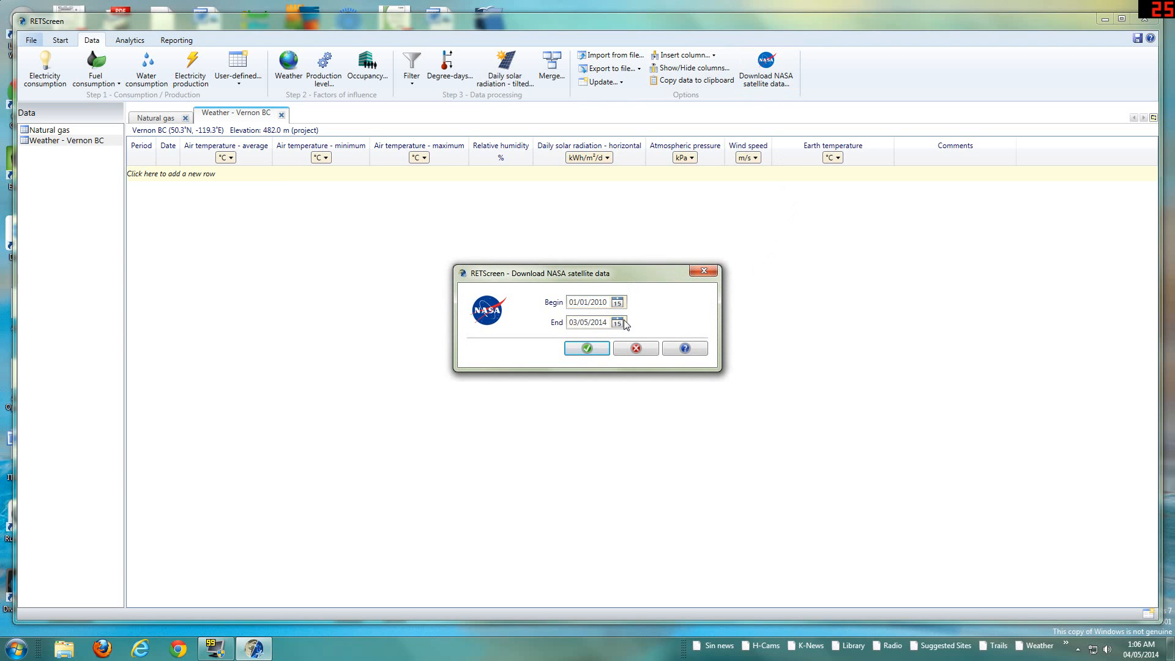
{"action": "left_click", "coordinate": [637, 349]}
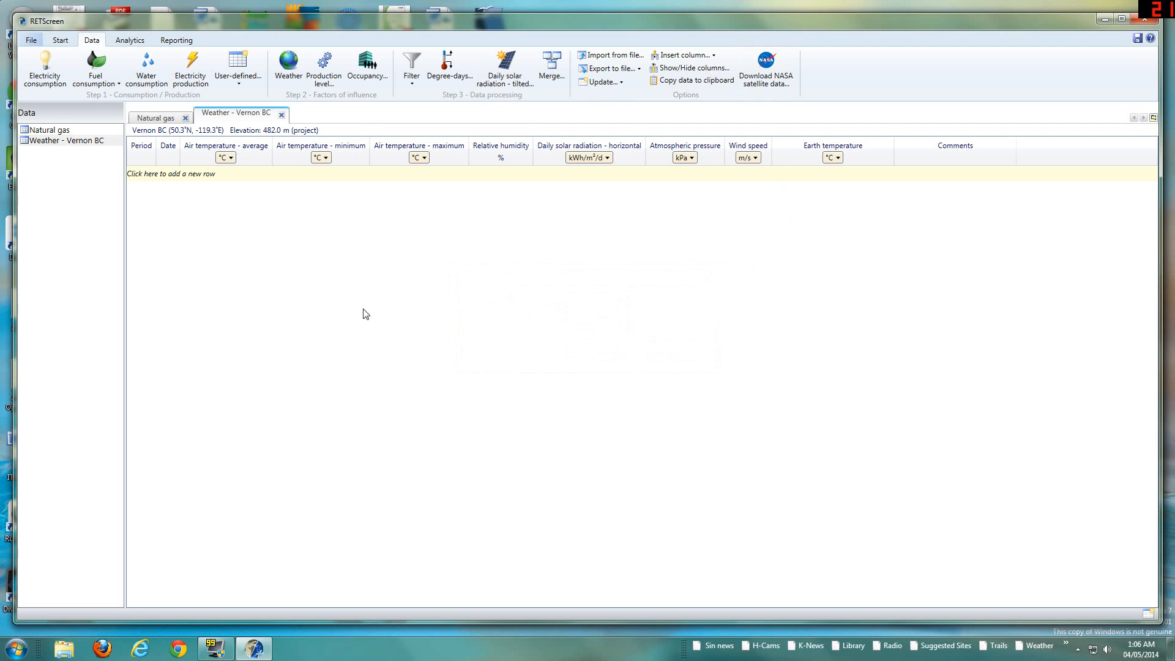
Download NASA satellite data into the Vernon BC weather table, with 01/01/2000 as the begin date.
{"action": "left_click", "coordinate": [60, 133]}
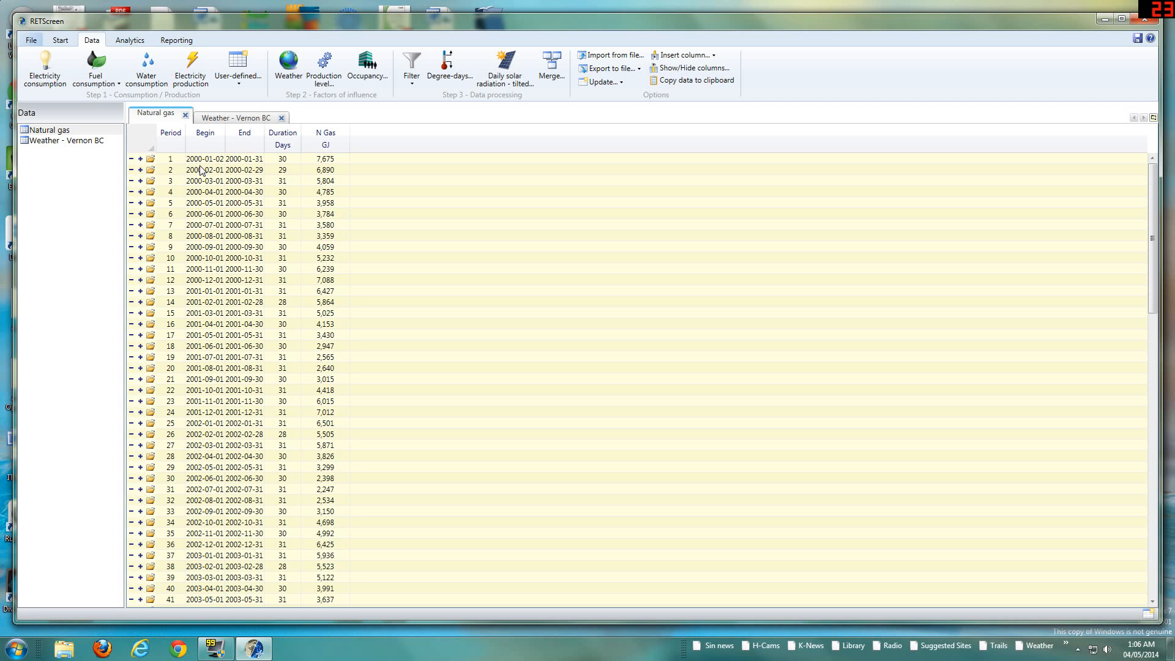
{"action": "left_click", "coordinate": [70, 140]}
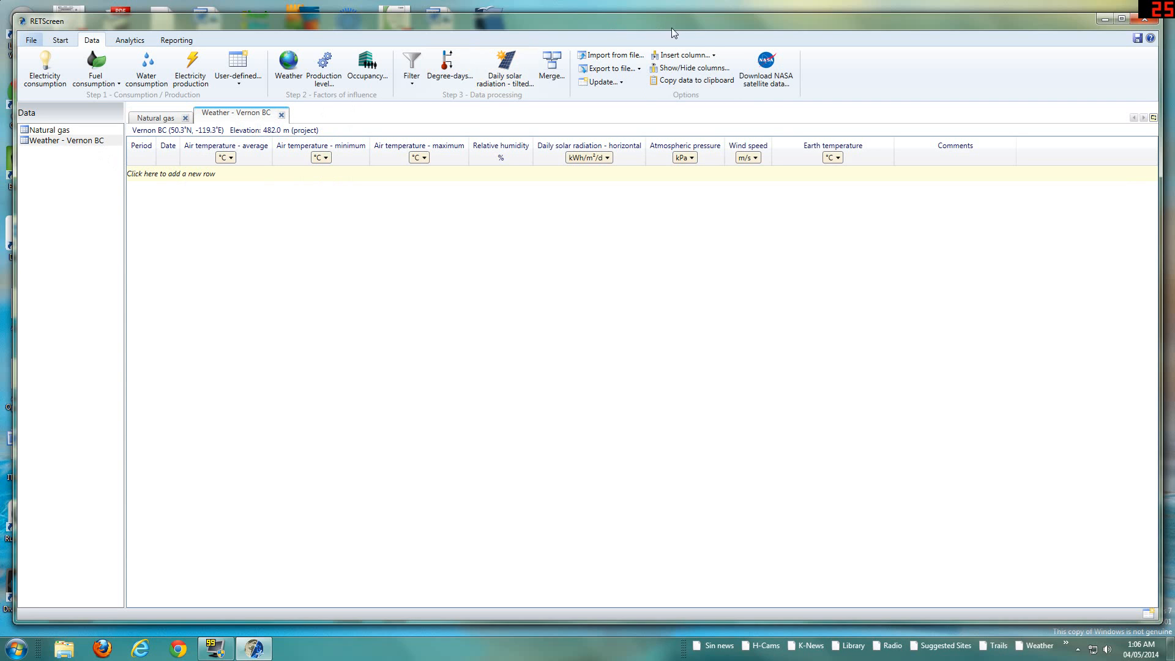
{"action": "left_click", "coordinate": [776, 86]}
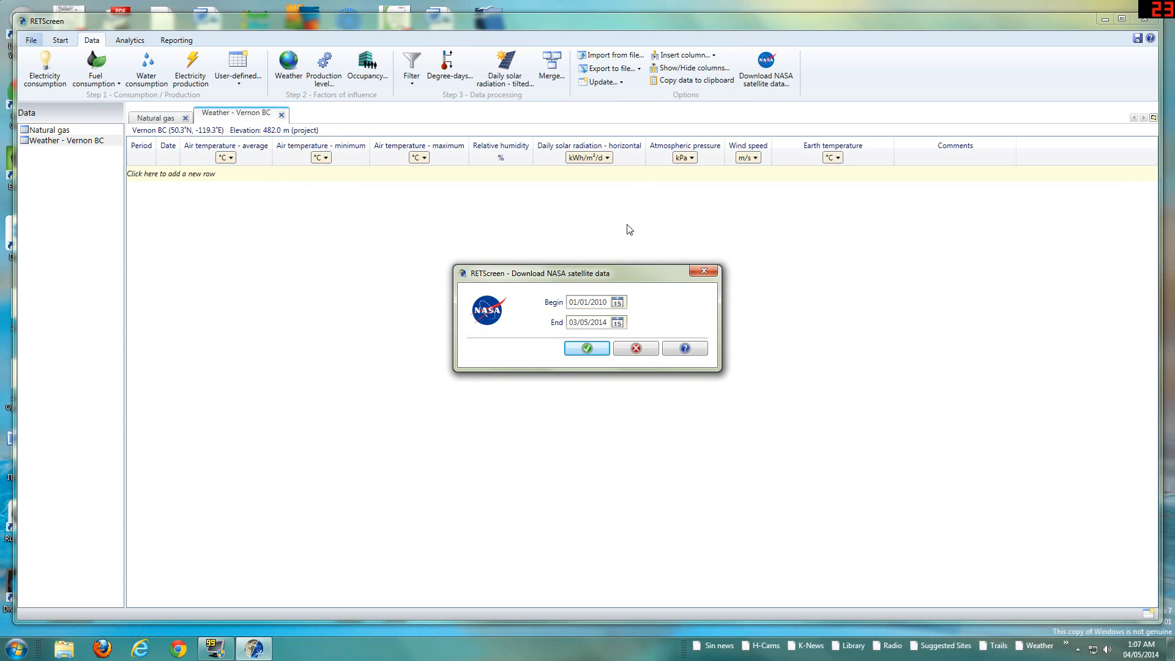
{"action": "left_click", "coordinate": [618, 301]}
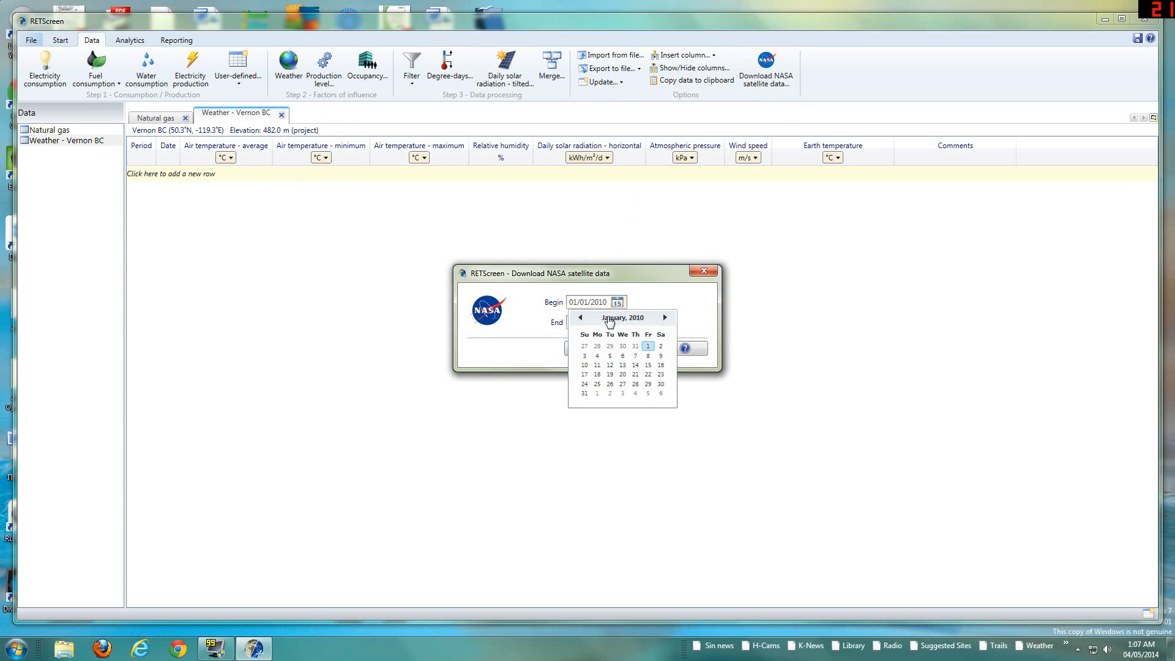
{"action": "left_click", "coordinate": [623, 320]}
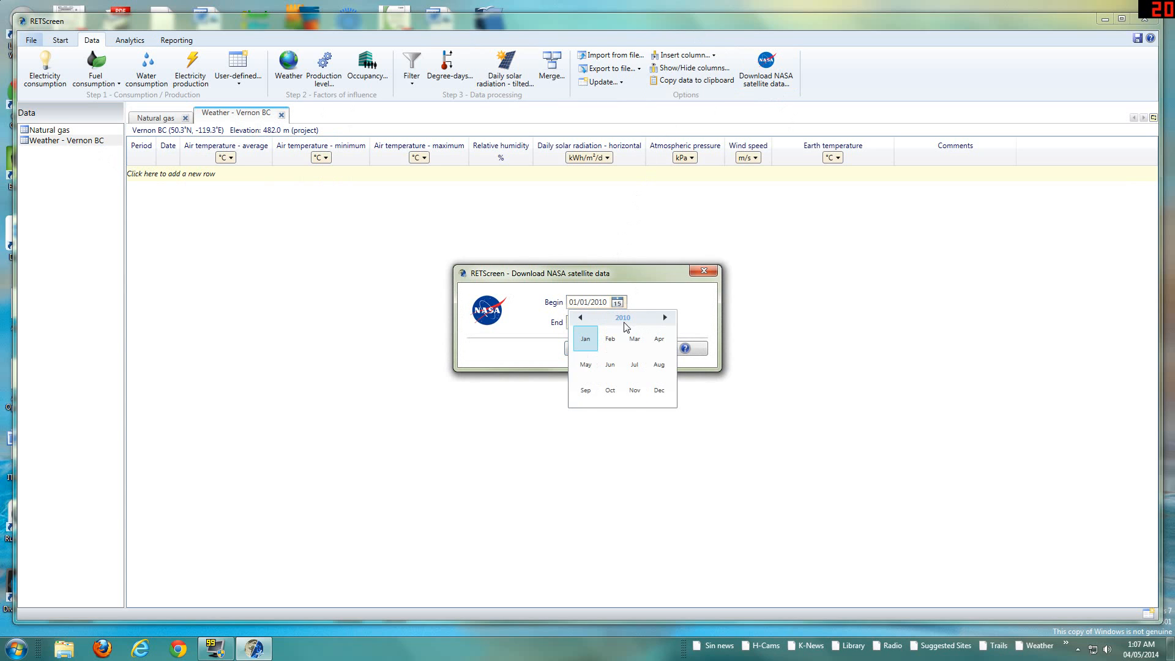
{"action": "left_click", "coordinate": [582, 319]}
{"action": "left_click", "coordinate": [595, 342]}
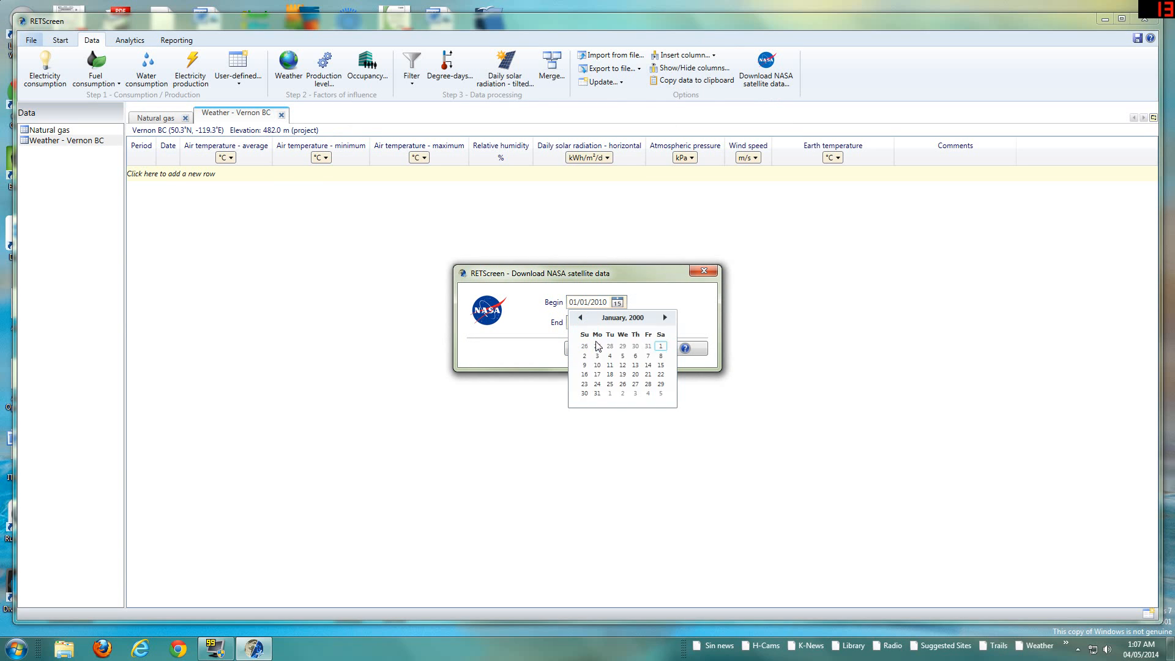
{"action": "left_click", "coordinate": [661, 347]}
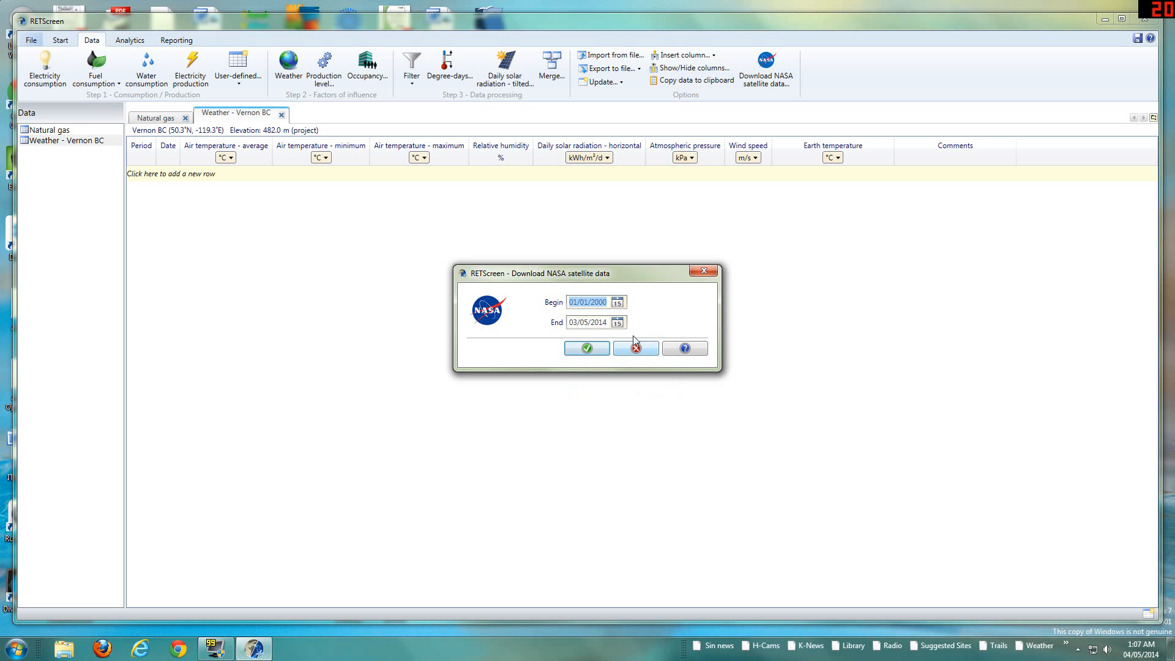
{"action": "left_click", "coordinate": [598, 348]}
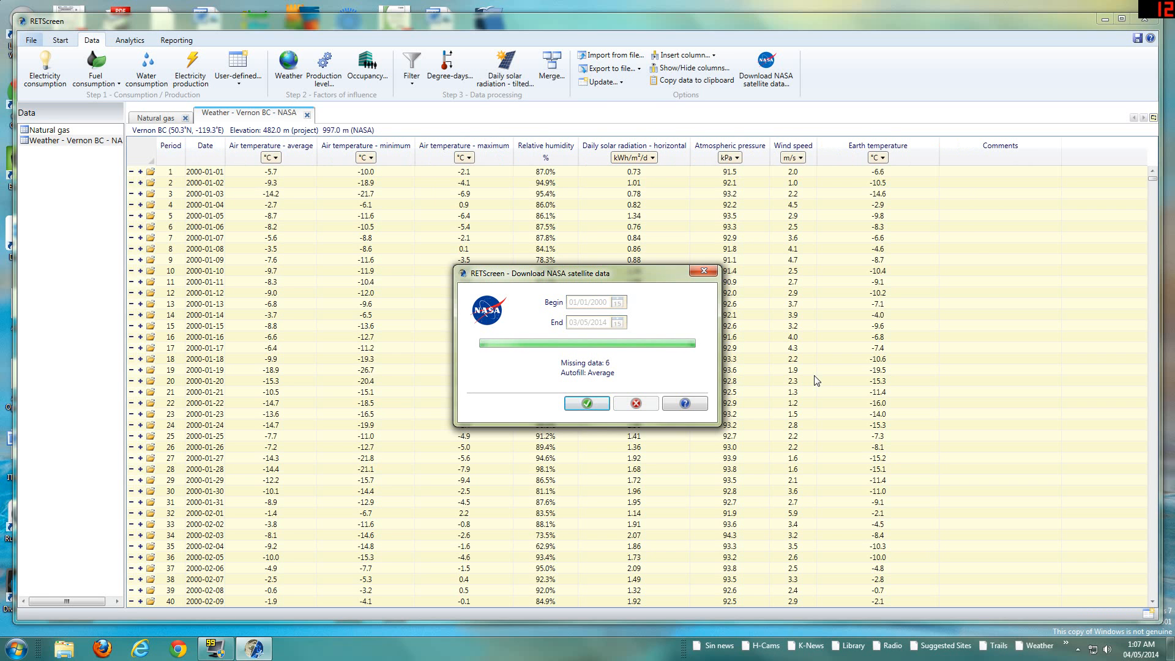
{"action": "left_click", "coordinate": [585, 405]}
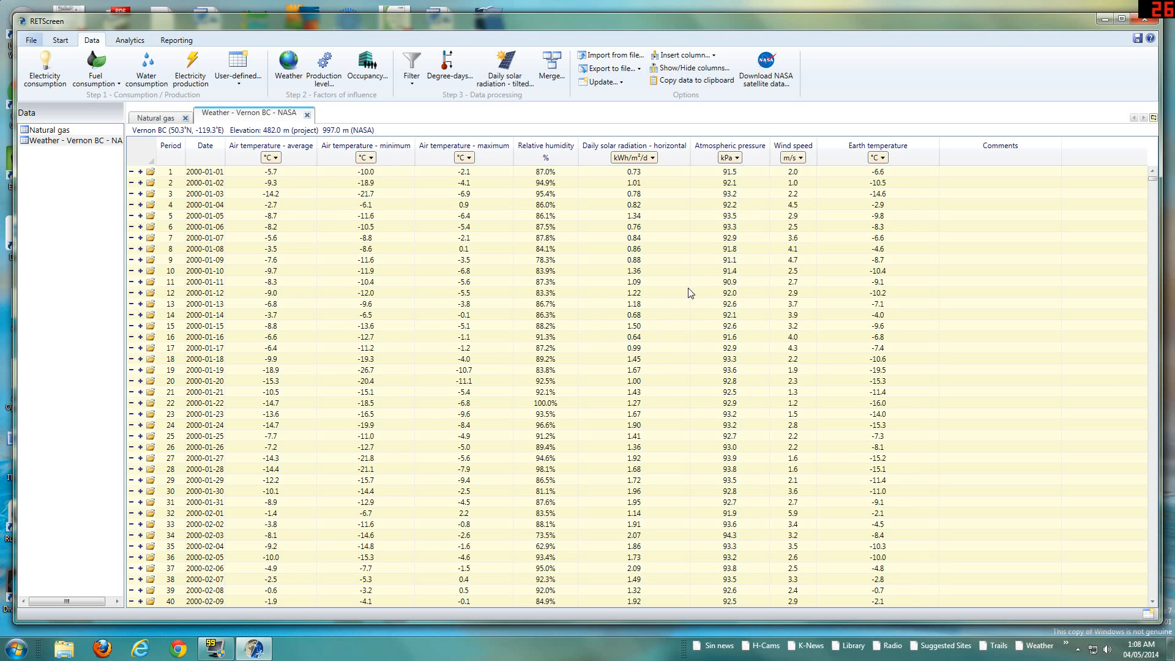
Hide every weather table column except Period, Date and Air temperature - average.
{"action": "left_click", "coordinate": [679, 68]}
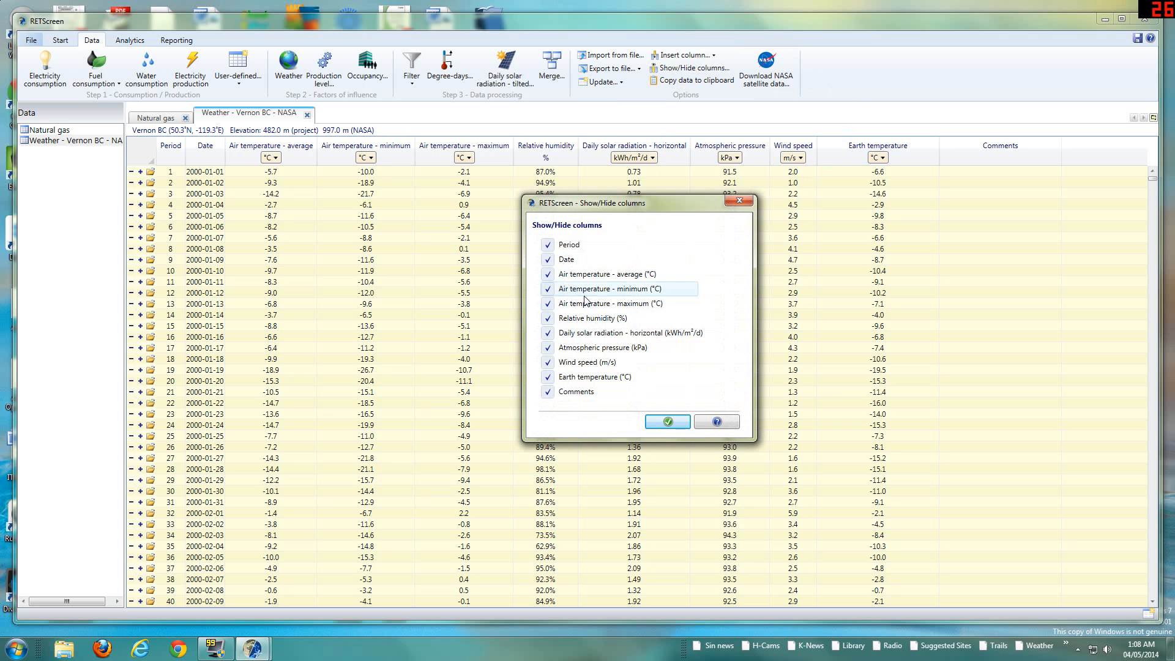
{"action": "left_click", "coordinate": [552, 290]}
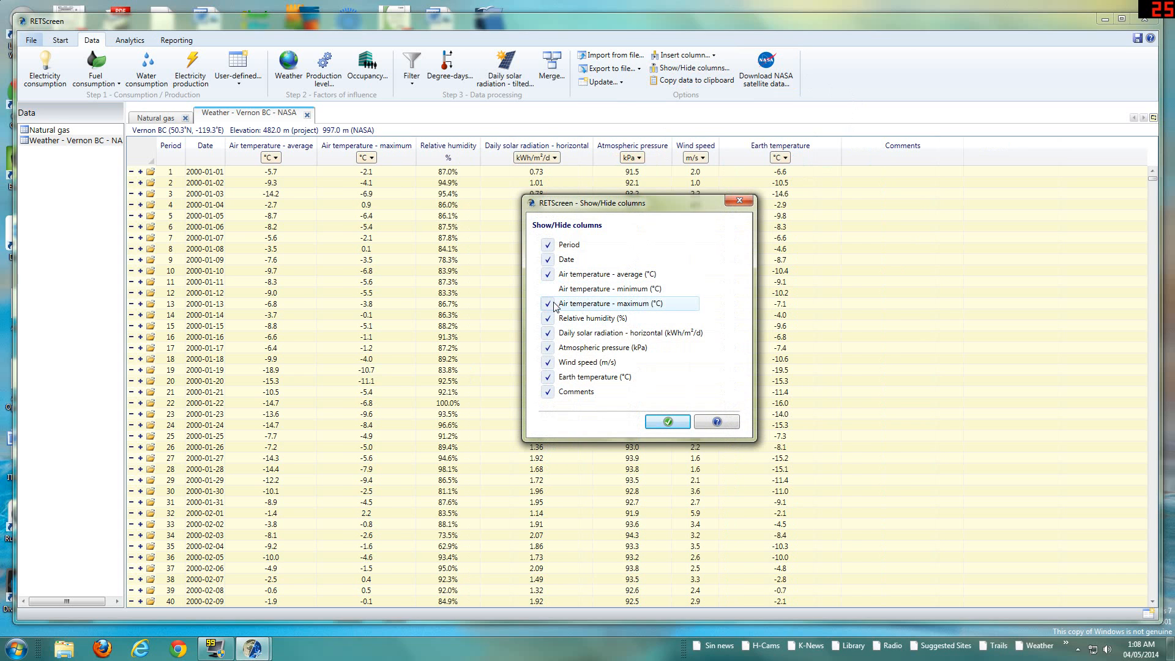
{"action": "left_click", "coordinate": [552, 305]}
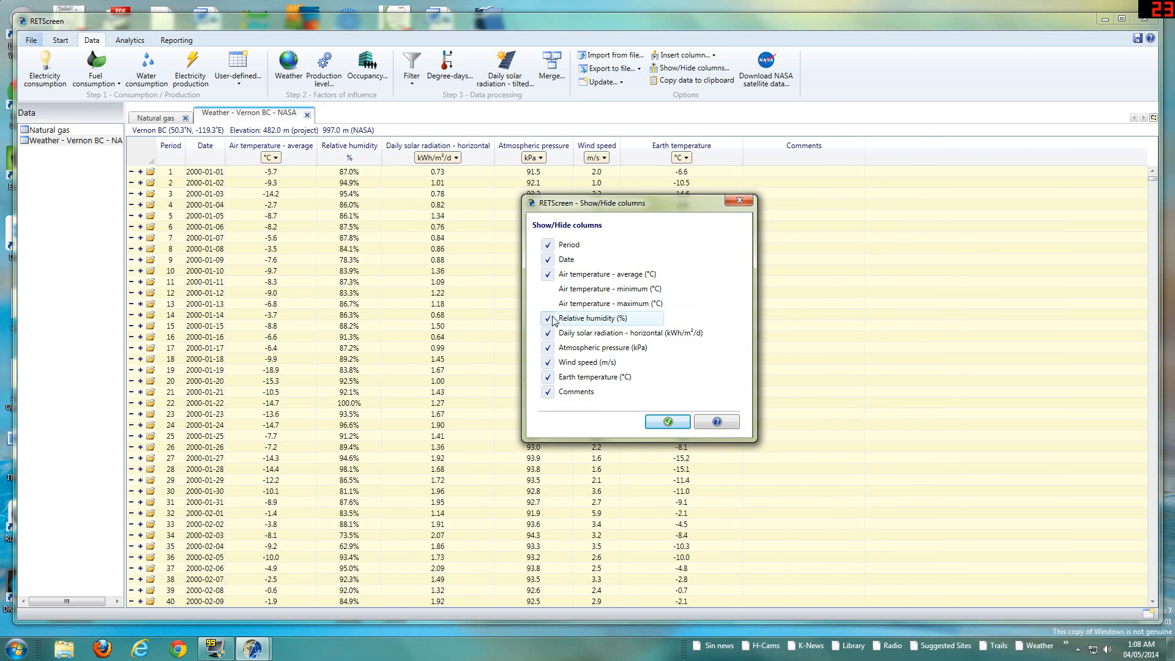
{"action": "left_click", "coordinate": [552, 319]}
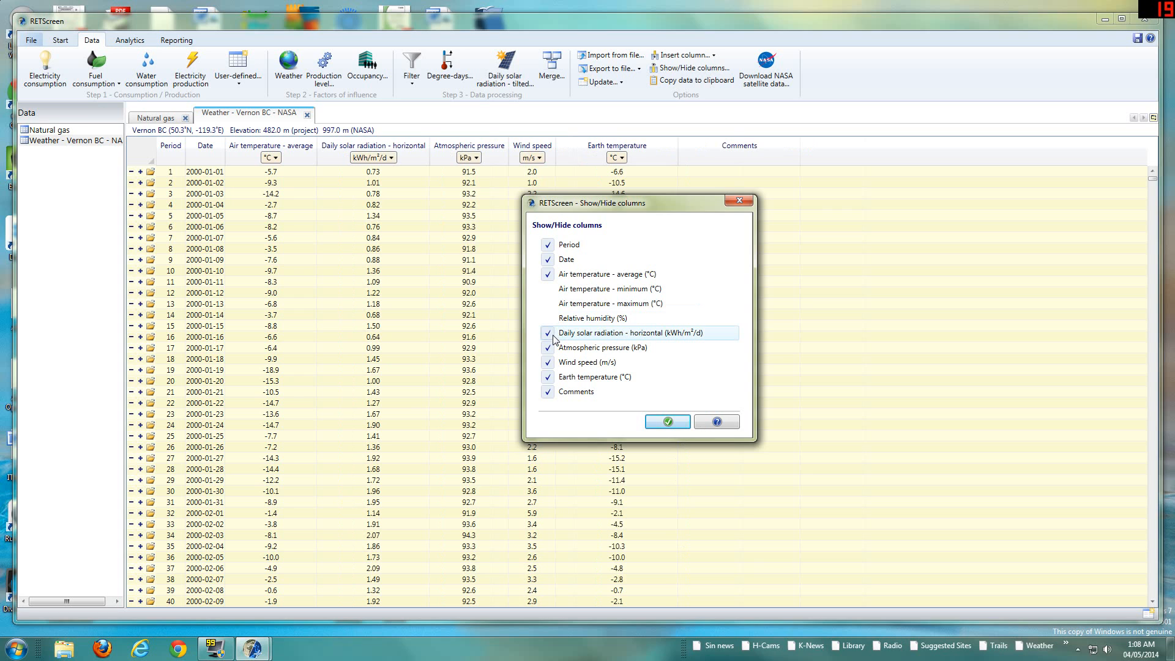
{"action": "left_click", "coordinate": [552, 335]}
{"action": "left_click", "coordinate": [551, 353]}
{"action": "left_click", "coordinate": [554, 365]}
{"action": "left_click", "coordinate": [555, 378]}
{"action": "left_click", "coordinate": [555, 396]}
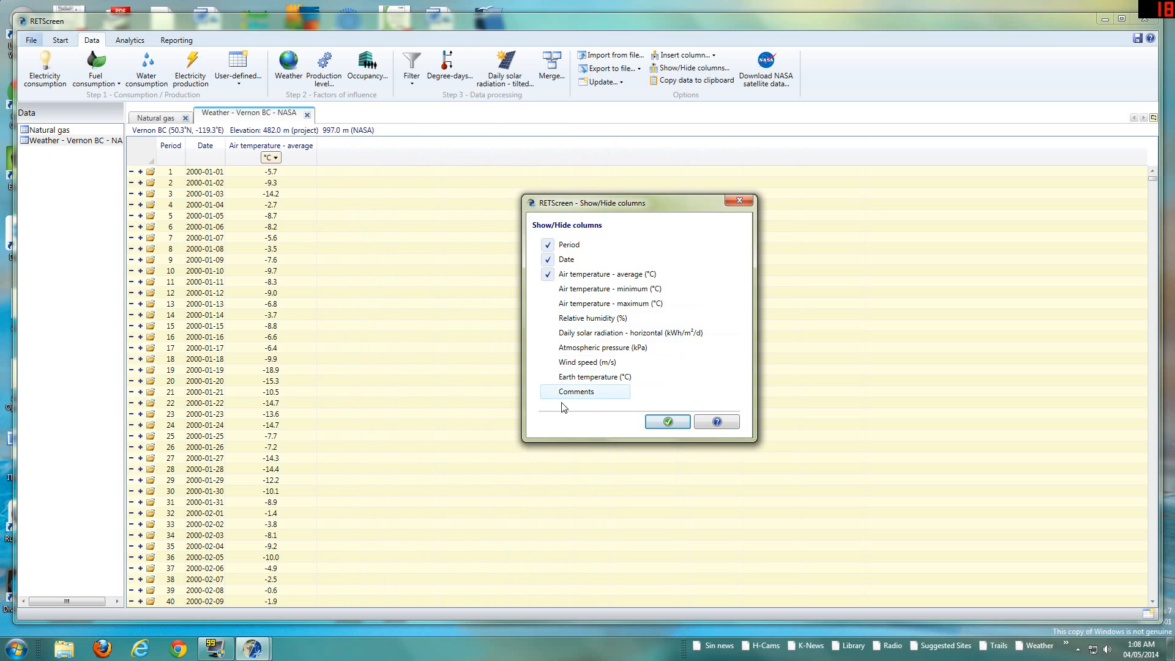
{"action": "left_click", "coordinate": [671, 425]}
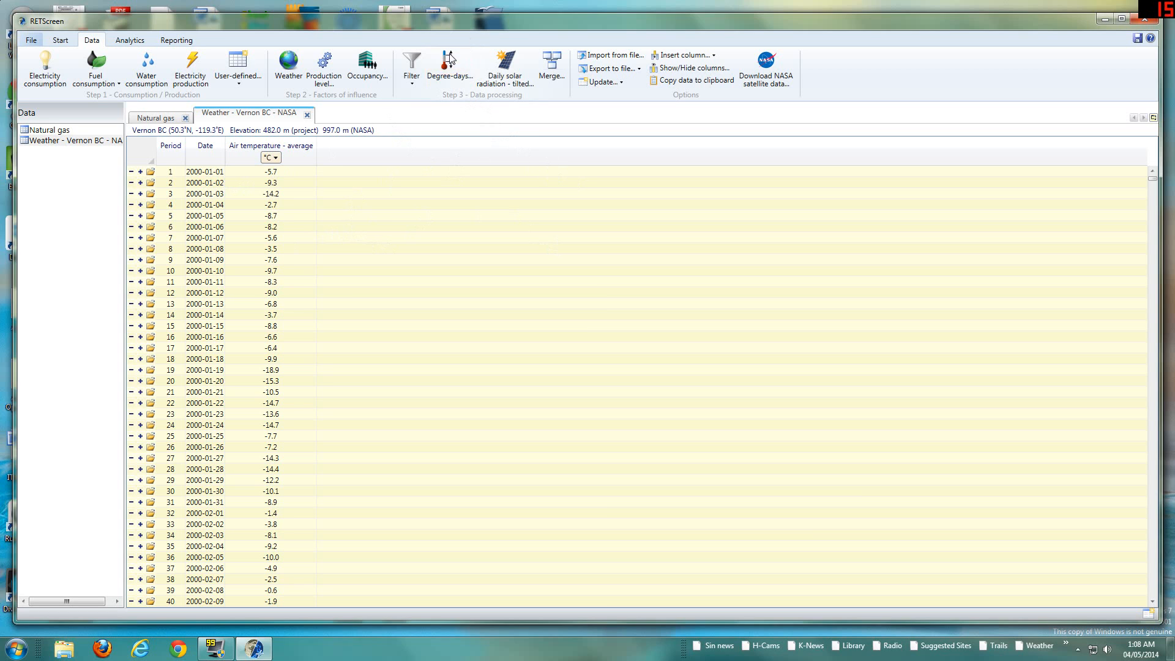
Add heating degree-days to the NASA weather table using Method 1 - Air temperature - average and a 16 °C reference temperature.
{"action": "left_click", "coordinate": [454, 77]}
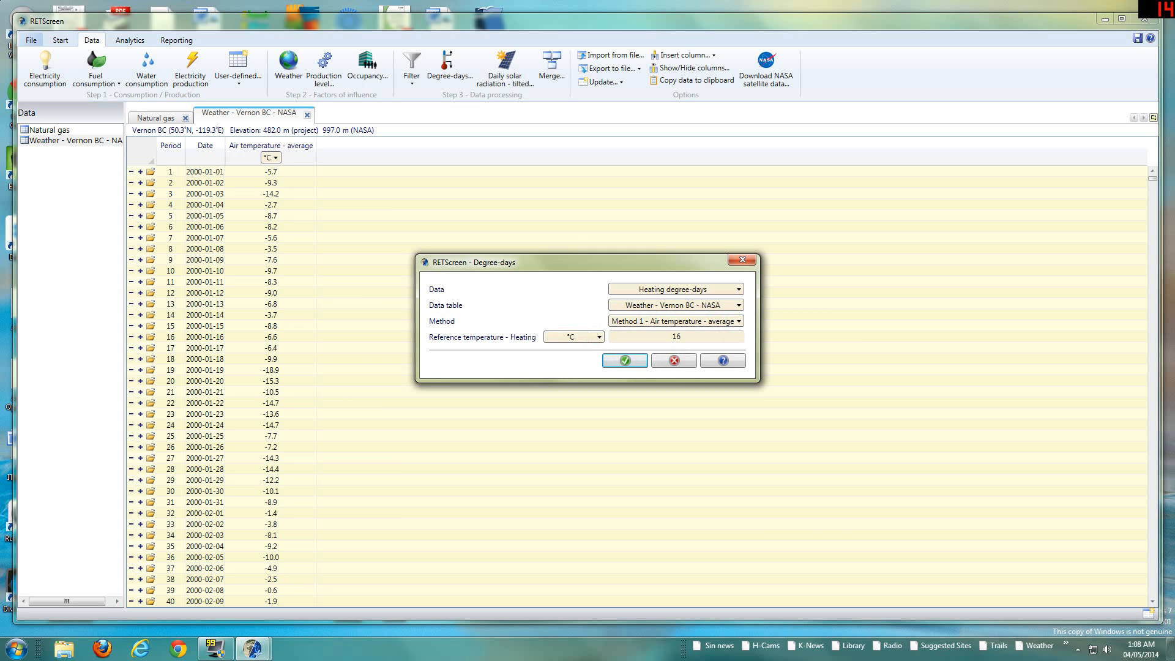
{"action": "left_click", "coordinate": [625, 360]}
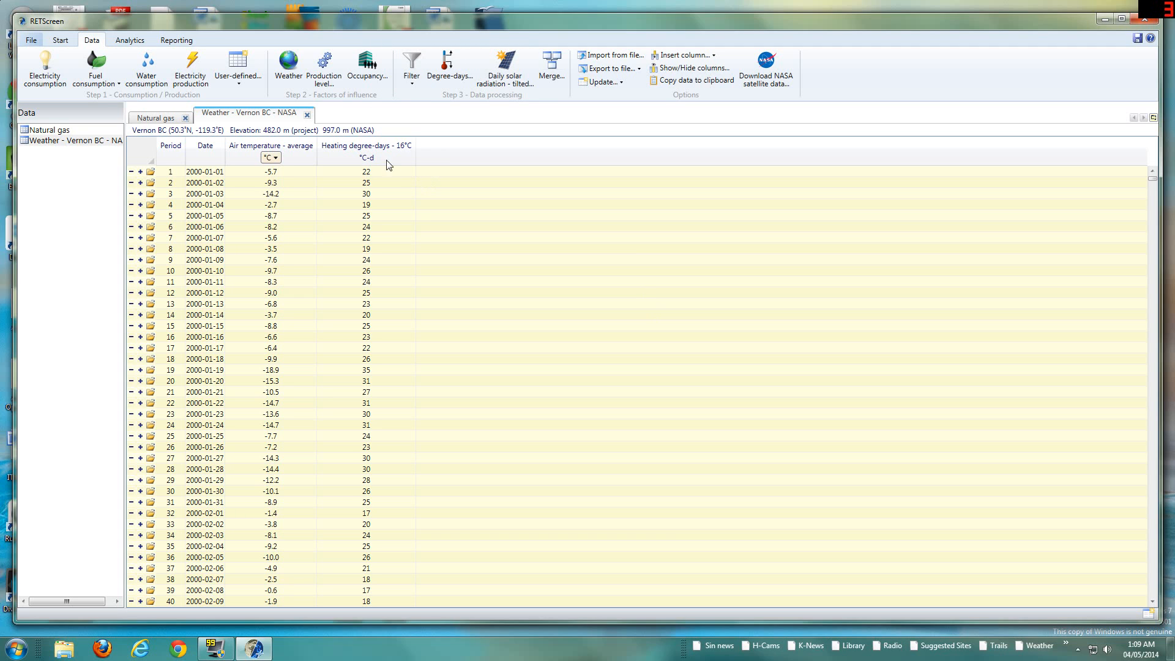
Merge the Heating degree-days - 16°C data from the Vernon BC NASA weather table into the Natural gas table.
{"action": "left_click", "coordinate": [58, 135]}
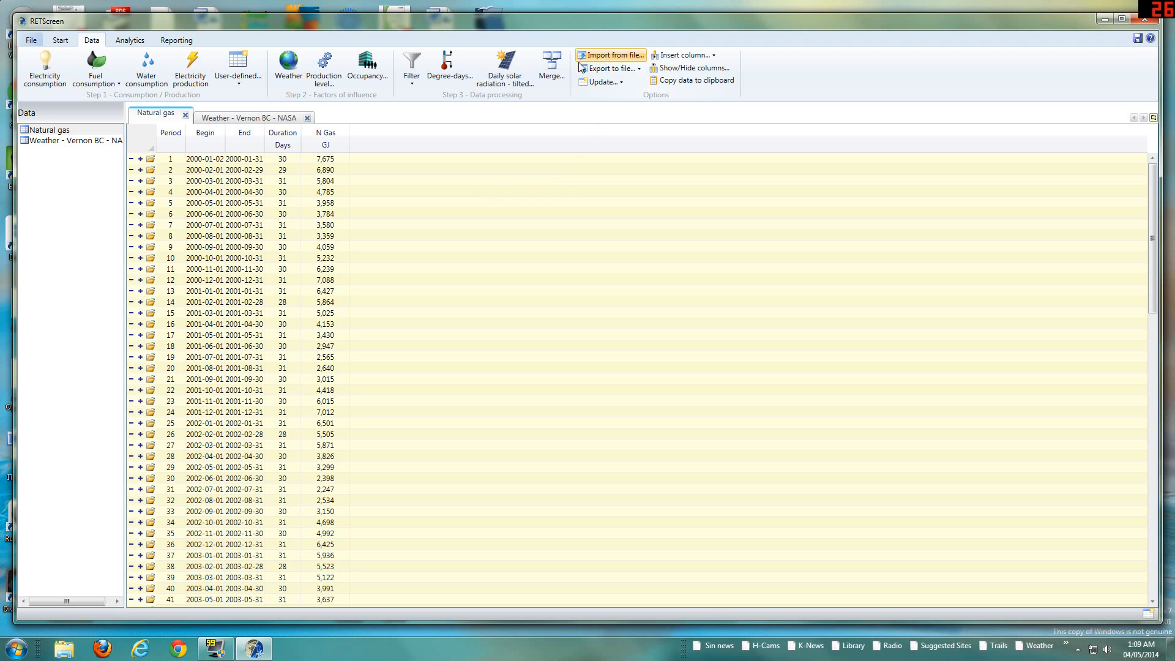
{"action": "left_click", "coordinate": [552, 69]}
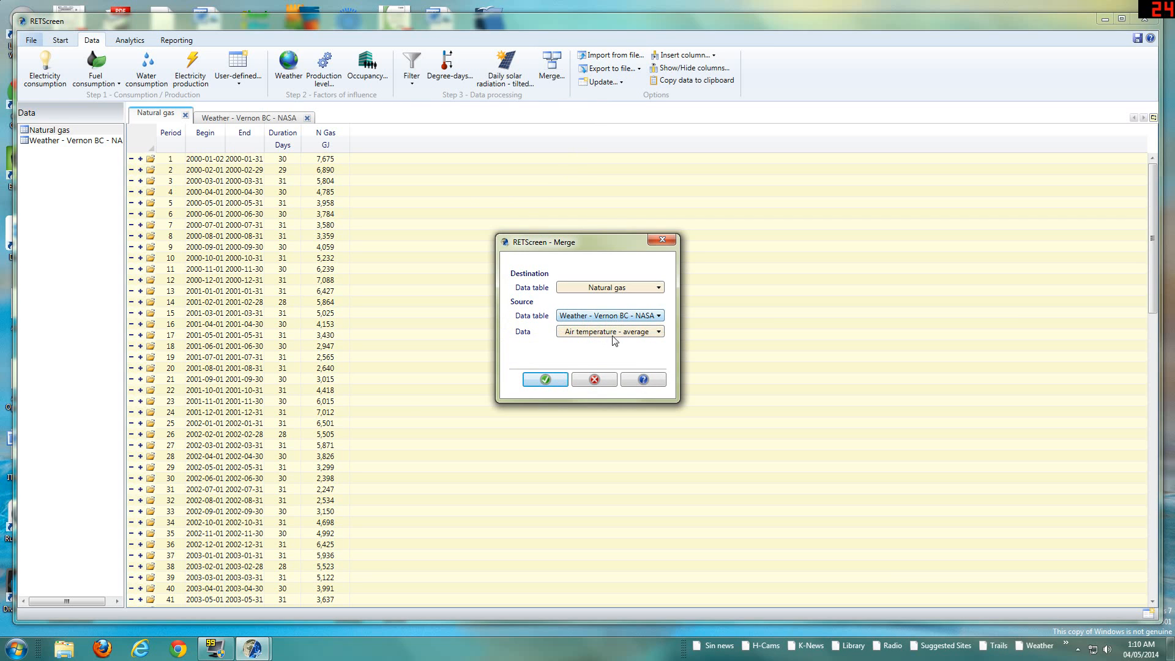
{"action": "left_click", "coordinate": [657, 333]}
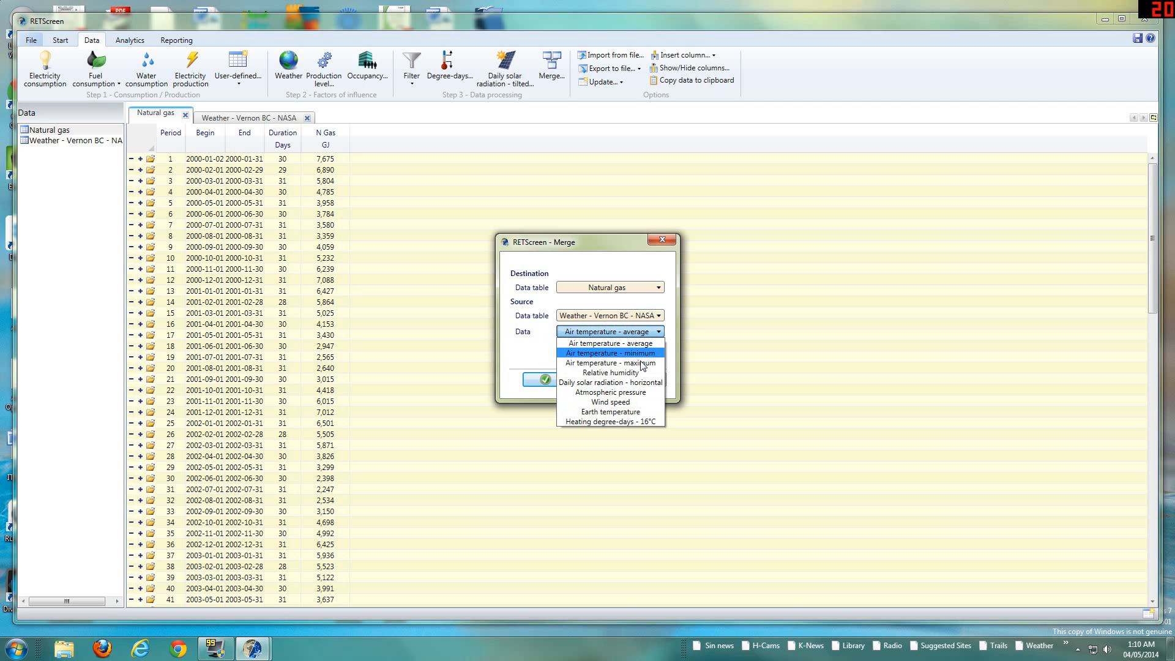
{"action": "left_click", "coordinate": [632, 421]}
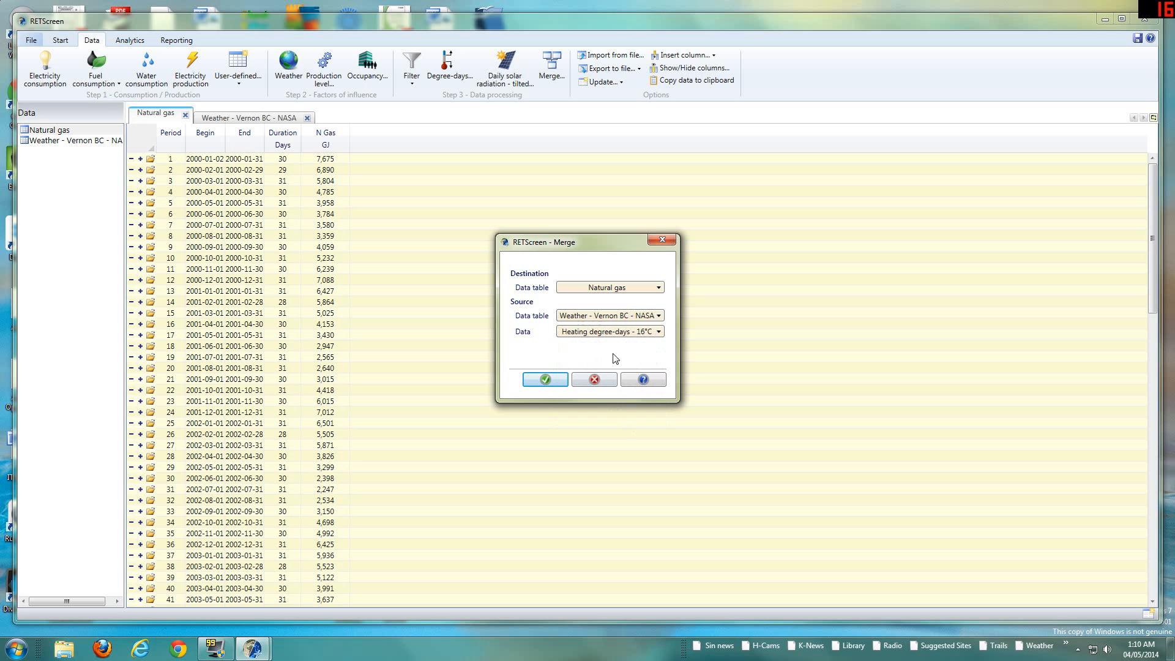
{"action": "left_click", "coordinate": [545, 380]}
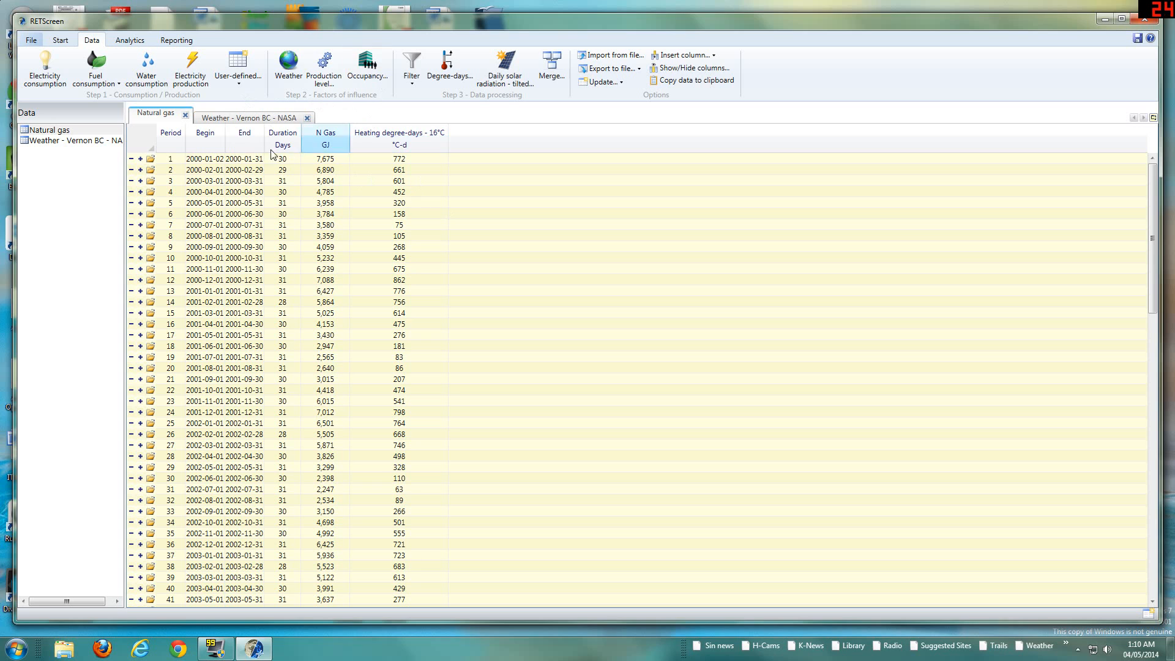
Establish a regression analysis baseline of N Gas against Heating degree-days - 16°C from the Natural gas table, using the Daily method.
{"action": "left_click", "coordinate": [125, 44]}
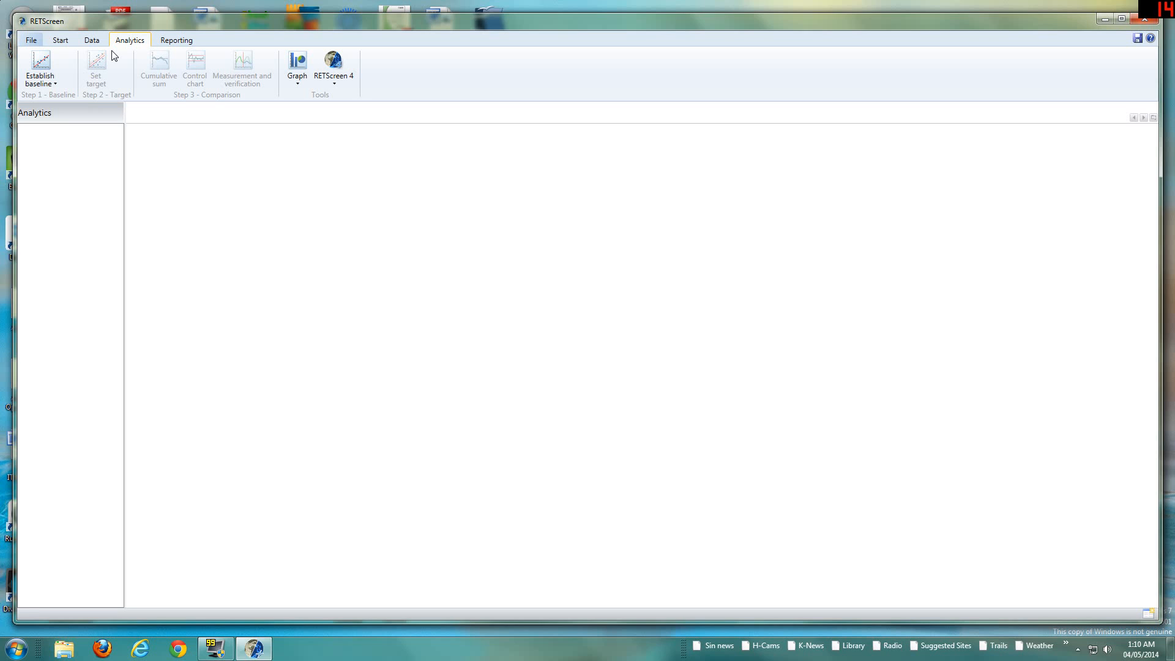
{"action": "left_click", "coordinate": [52, 80]}
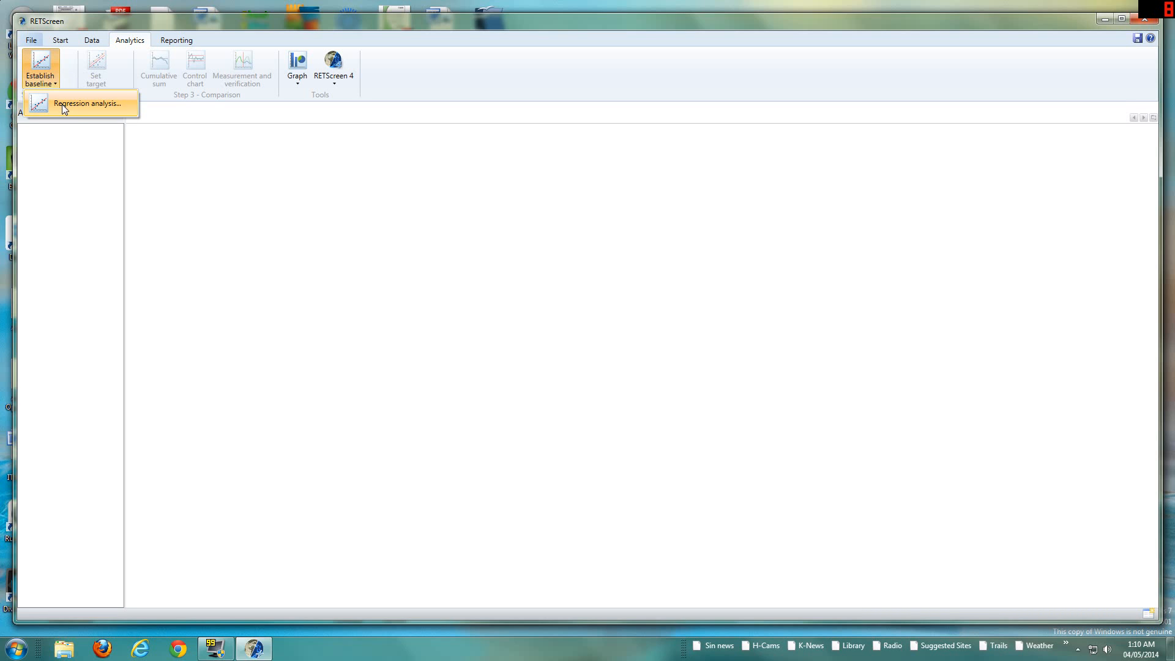
{"action": "left_click", "coordinate": [62, 104]}
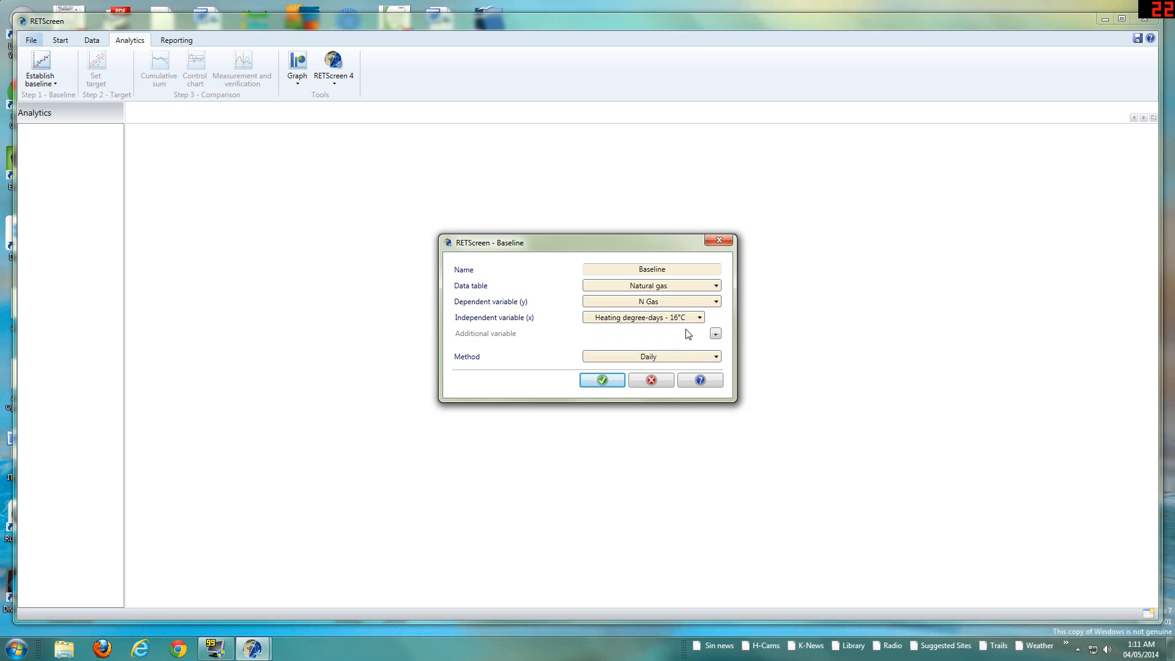
{"action": "left_click", "coordinate": [657, 358]}
{"action": "left_click", "coordinate": [662, 367]}
{"action": "left_click", "coordinate": [665, 358]}
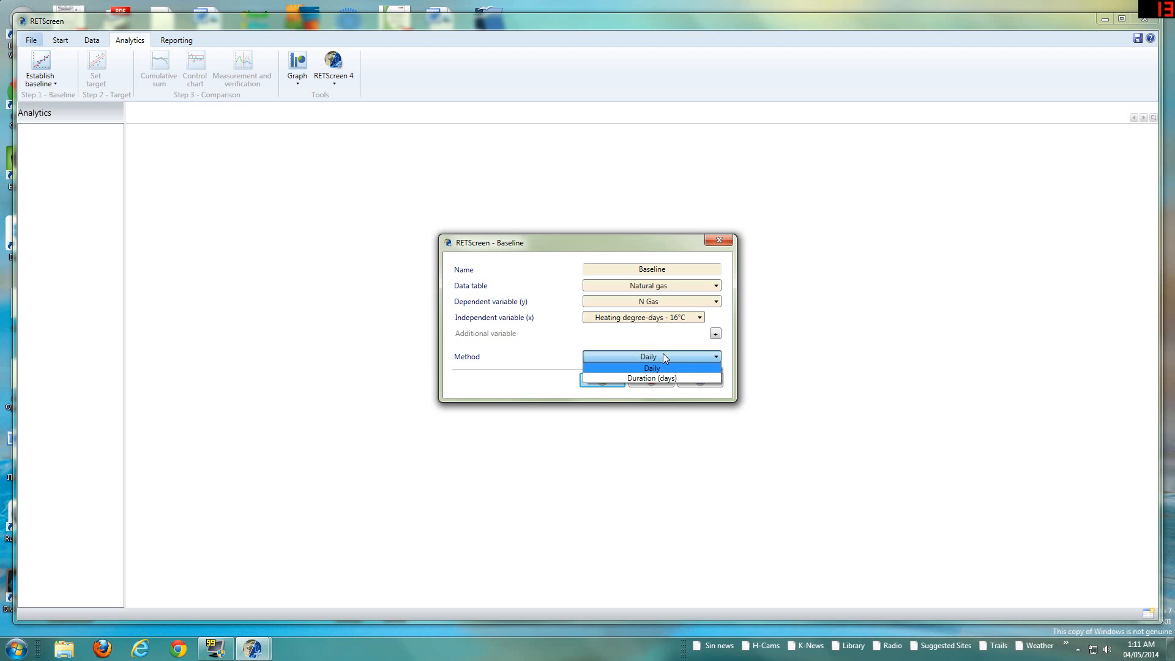
{"action": "left_click", "coordinate": [677, 360]}
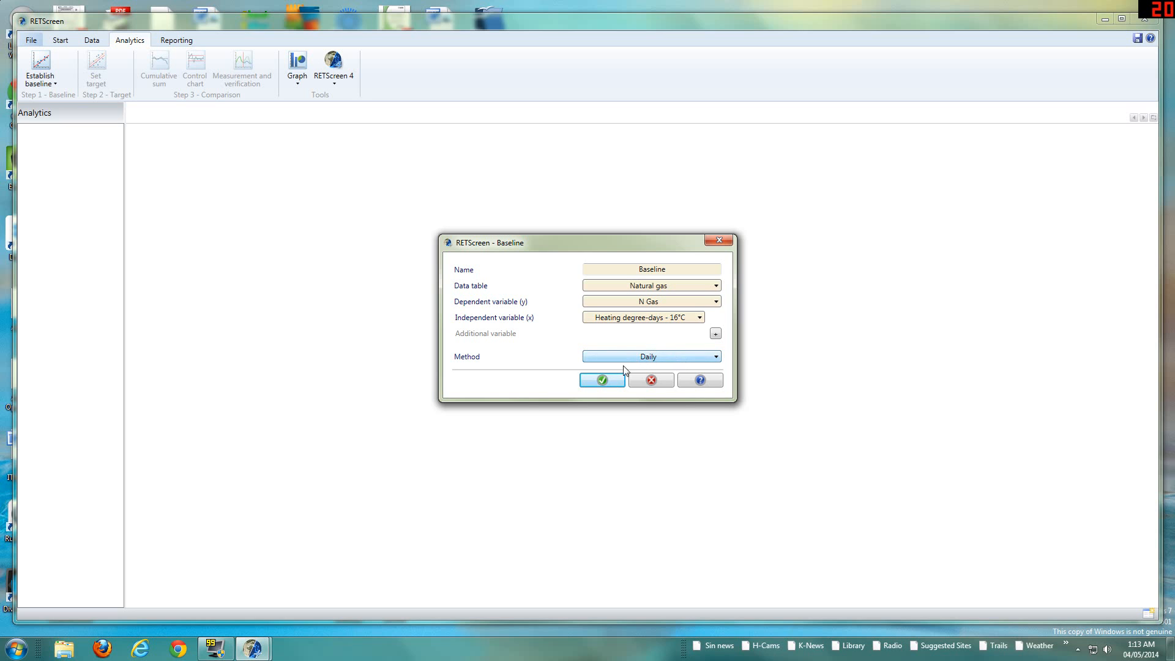
{"action": "left_click", "coordinate": [610, 381]}
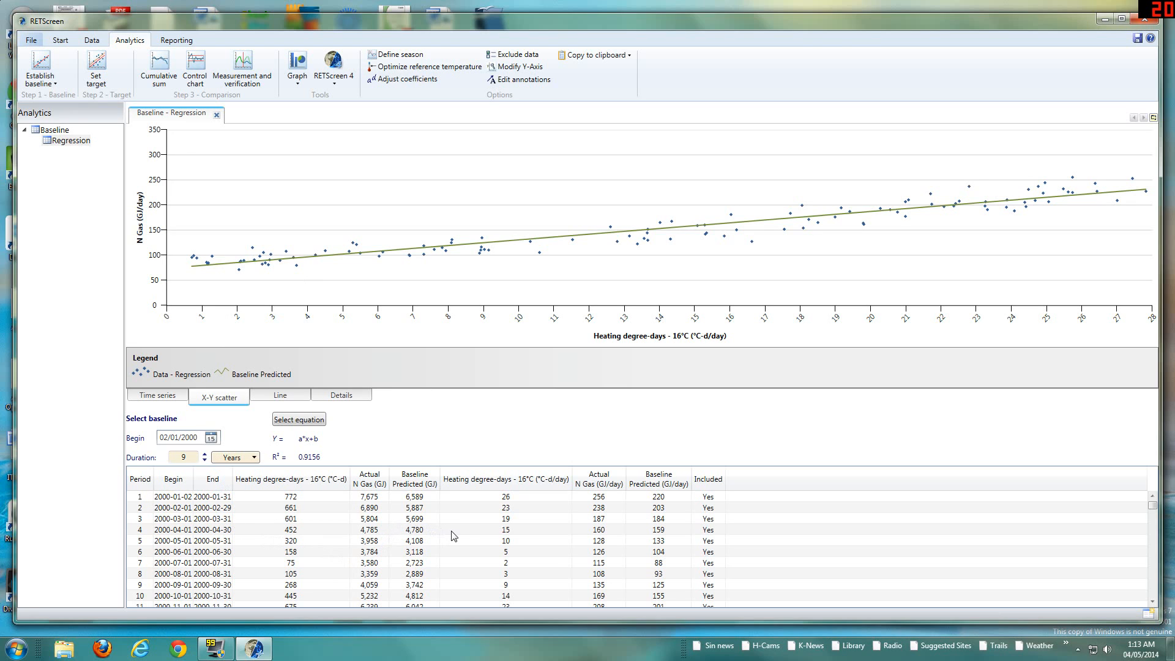
Examine the baseline regression table, comparing degree-days, actual gas use and predicted gas use for the first periods.
{"action": "left_click", "coordinate": [511, 498]}
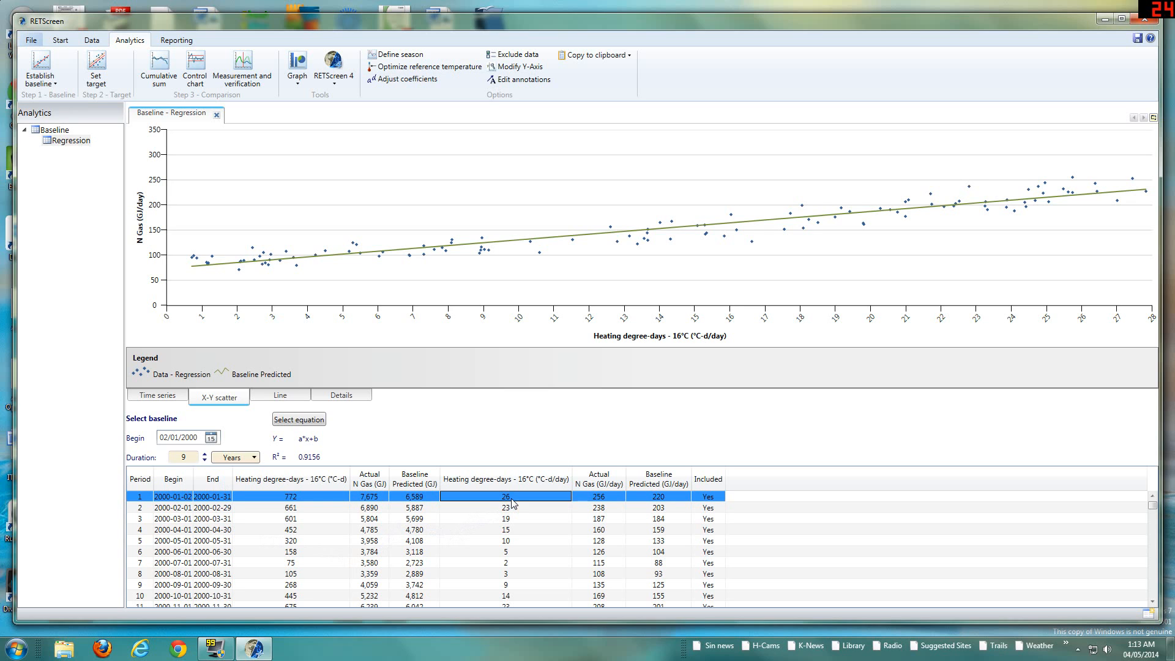
{"action": "scroll", "coordinate": [512, 503], "scroll_direction": "down", "scroll_amount": 3}
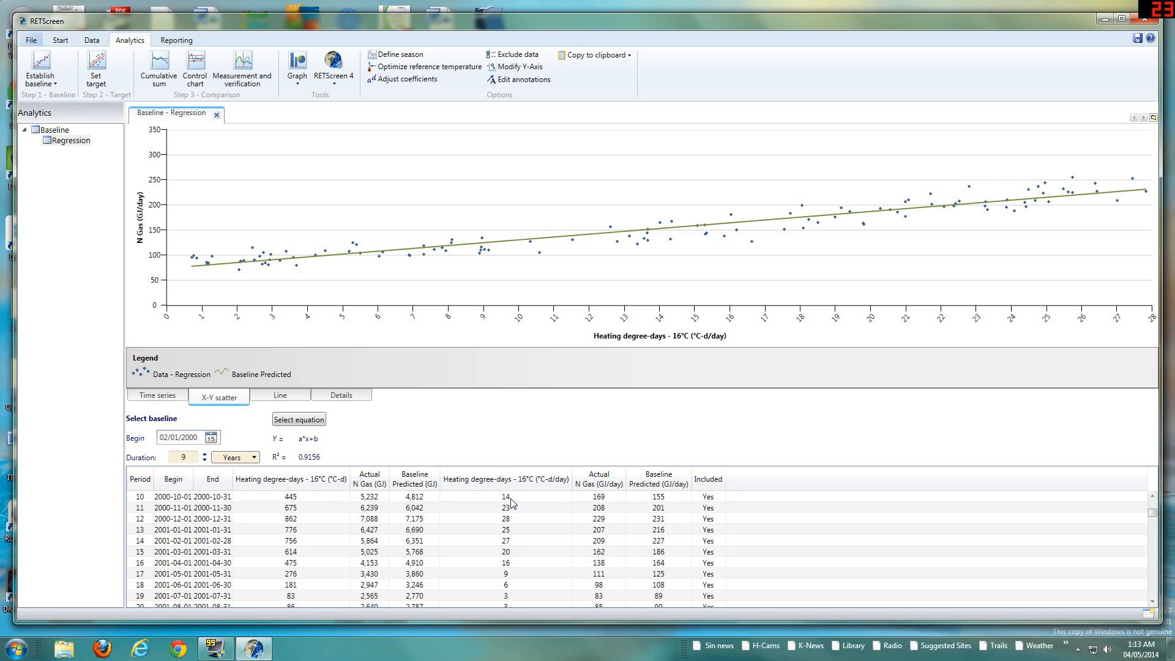
{"action": "scroll", "coordinate": [511, 503], "scroll_direction": "up", "scroll_amount": 3}
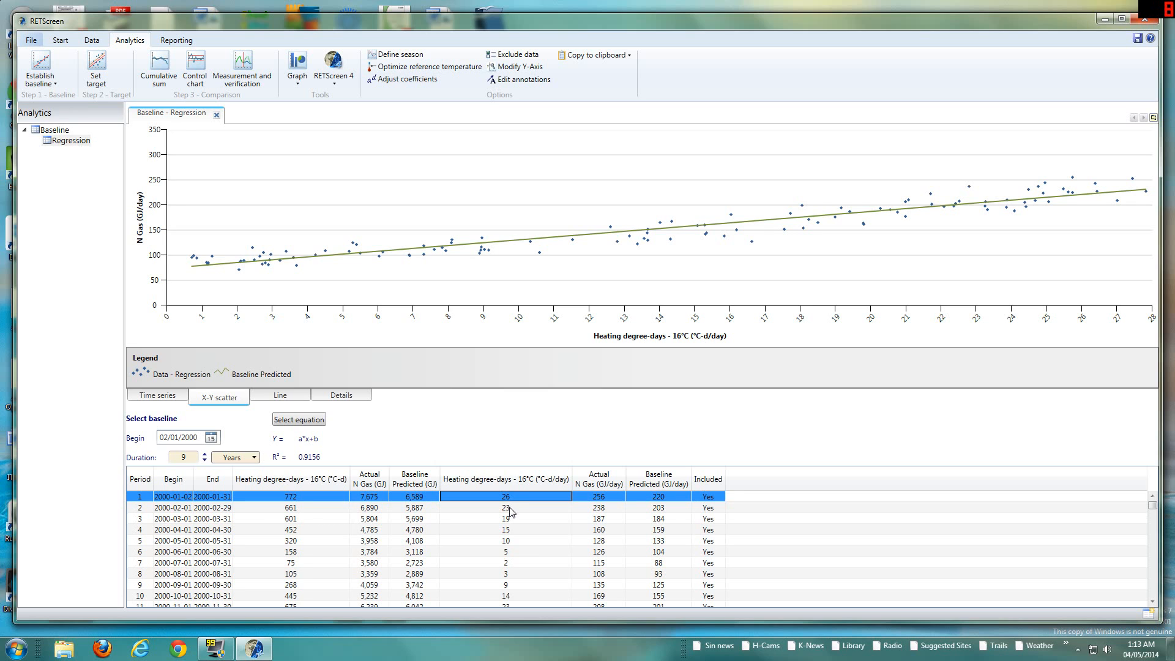
{"action": "scroll", "coordinate": [511, 509], "scroll_direction": "down", "scroll_amount": 3}
{"action": "scroll", "coordinate": [515, 514], "scroll_direction": "up", "scroll_amount": 3}
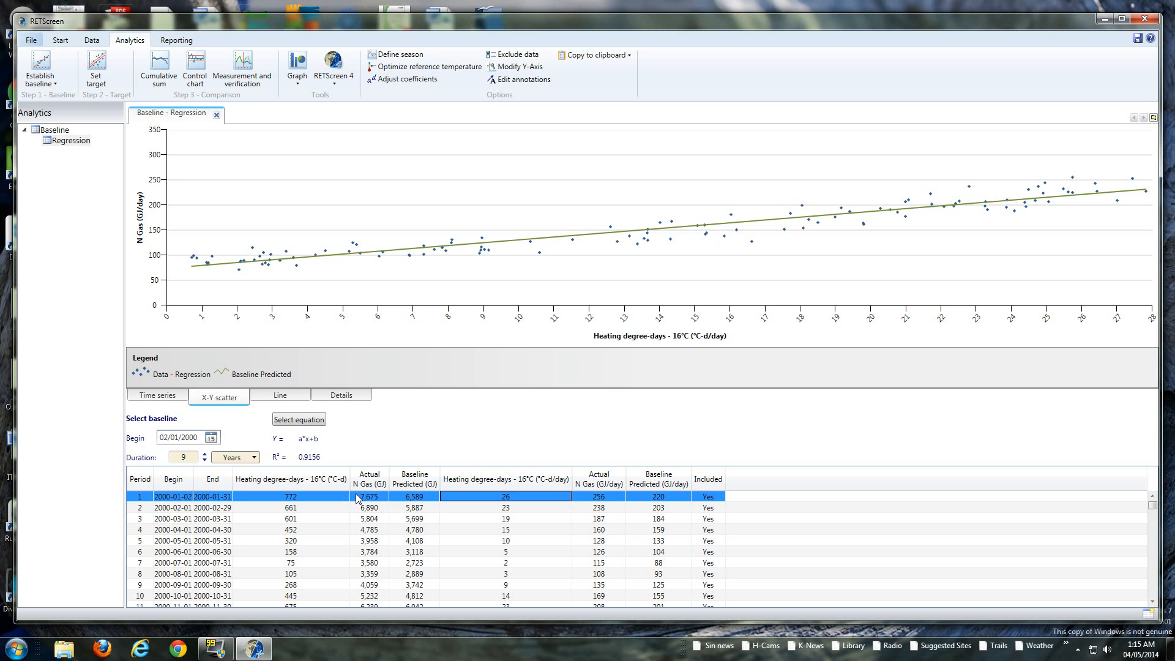
{"action": "left_click", "coordinate": [308, 514]}
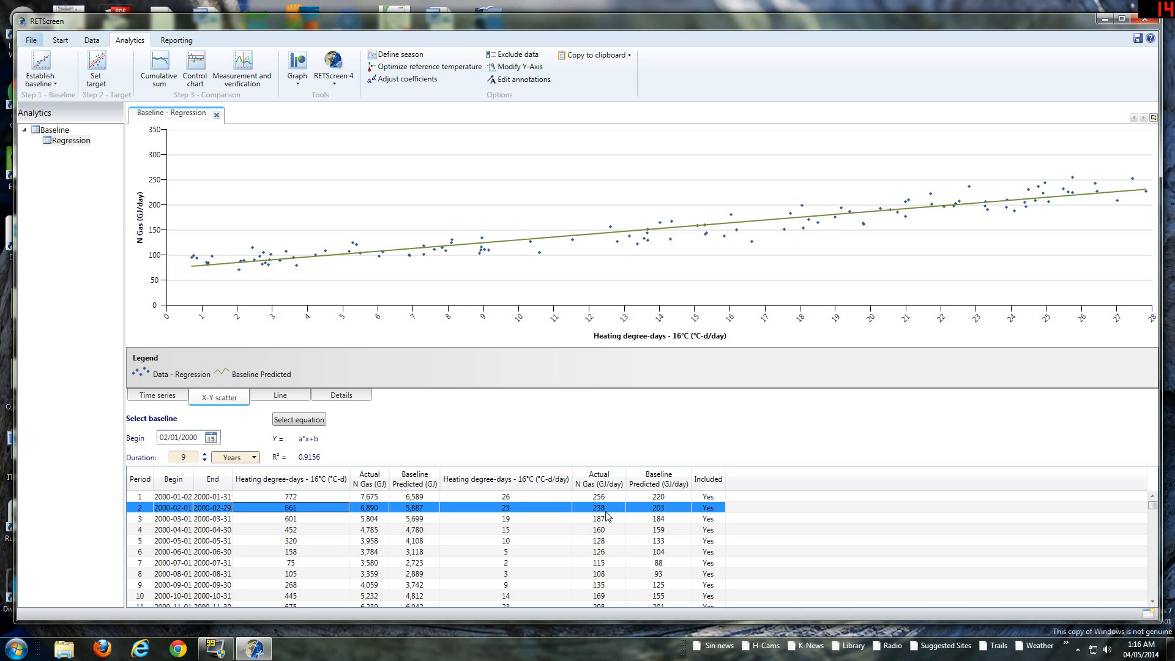
{"action": "left_click", "coordinate": [385, 497]}
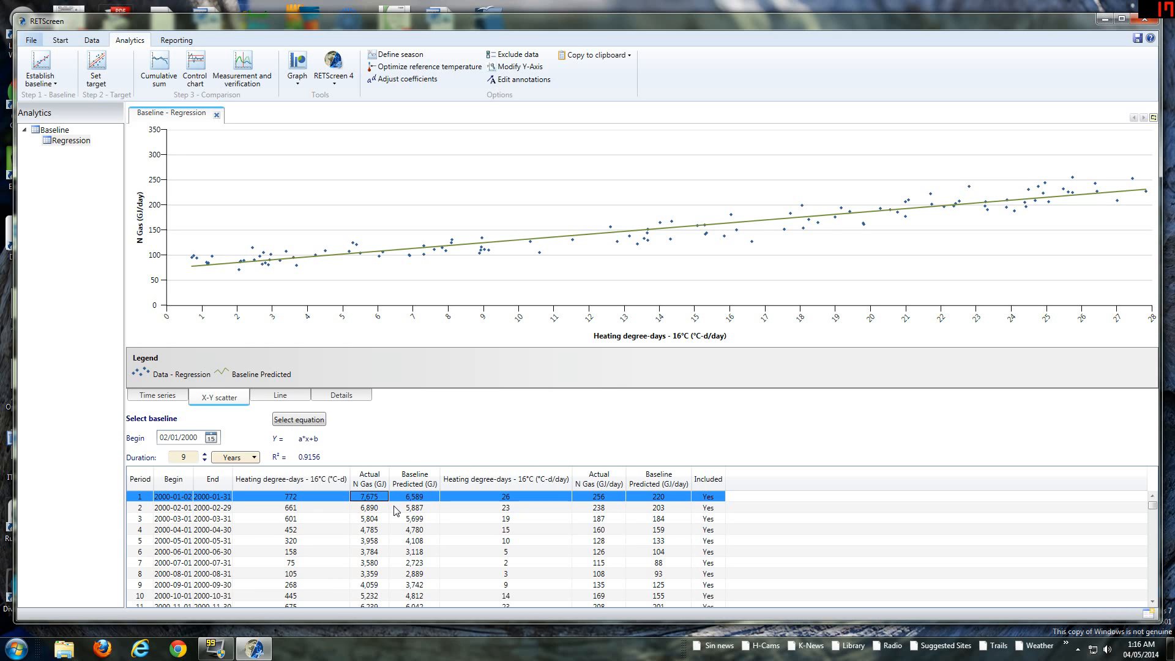
{"action": "left_click", "coordinate": [397, 511]}
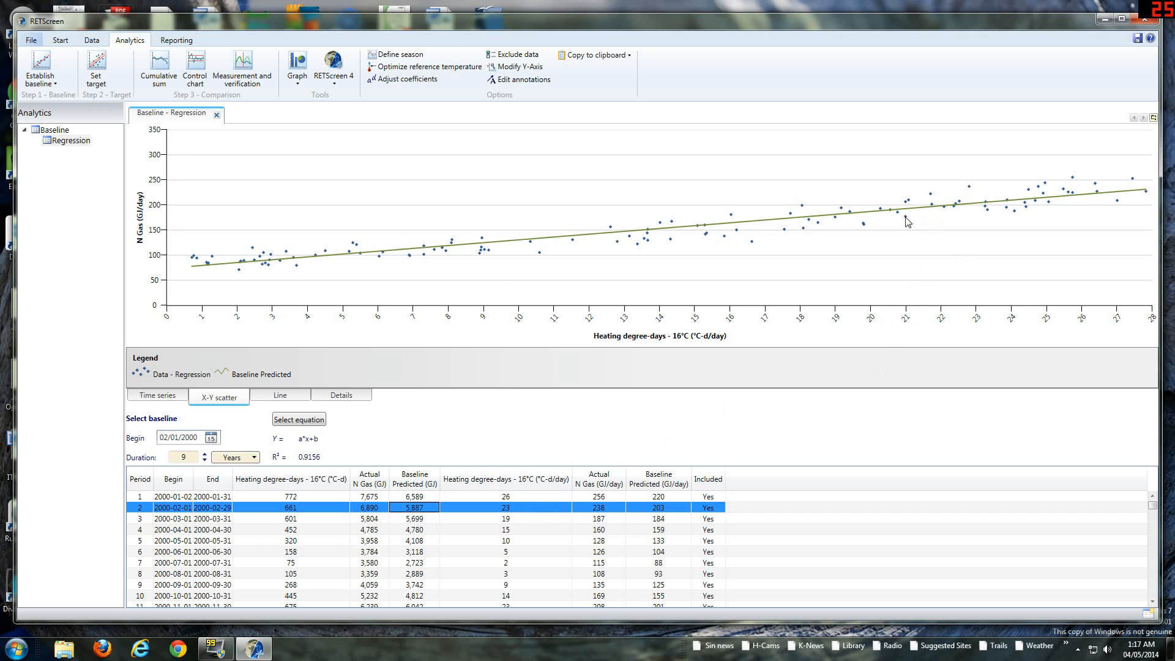
Generate the cumulative sum (CUSUM) chart for the natural gas regression baseline.
{"action": "mouse_move", "coordinate": [906, 221]}
{"action": "mouse_move", "coordinate": [983, 210]}
{"action": "left_click", "coordinate": [168, 82]}
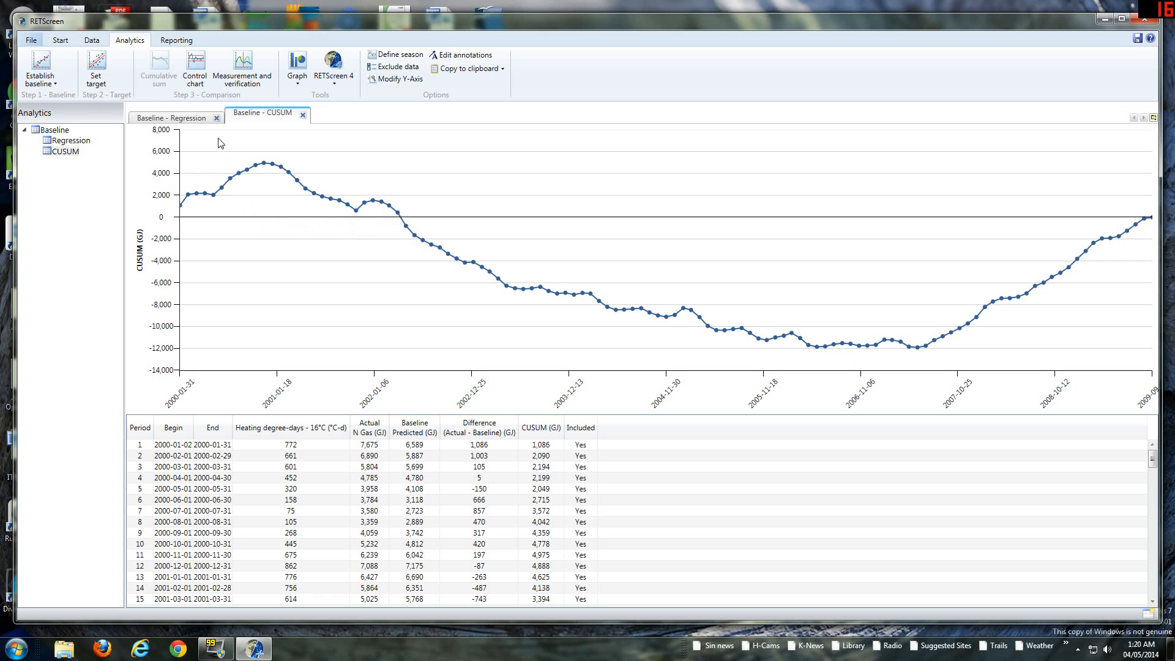
Compare the baseline regression scatter with its CUSUM chart and examine the curve's early rise, peak and decline.
{"action": "left_click", "coordinate": [197, 118]}
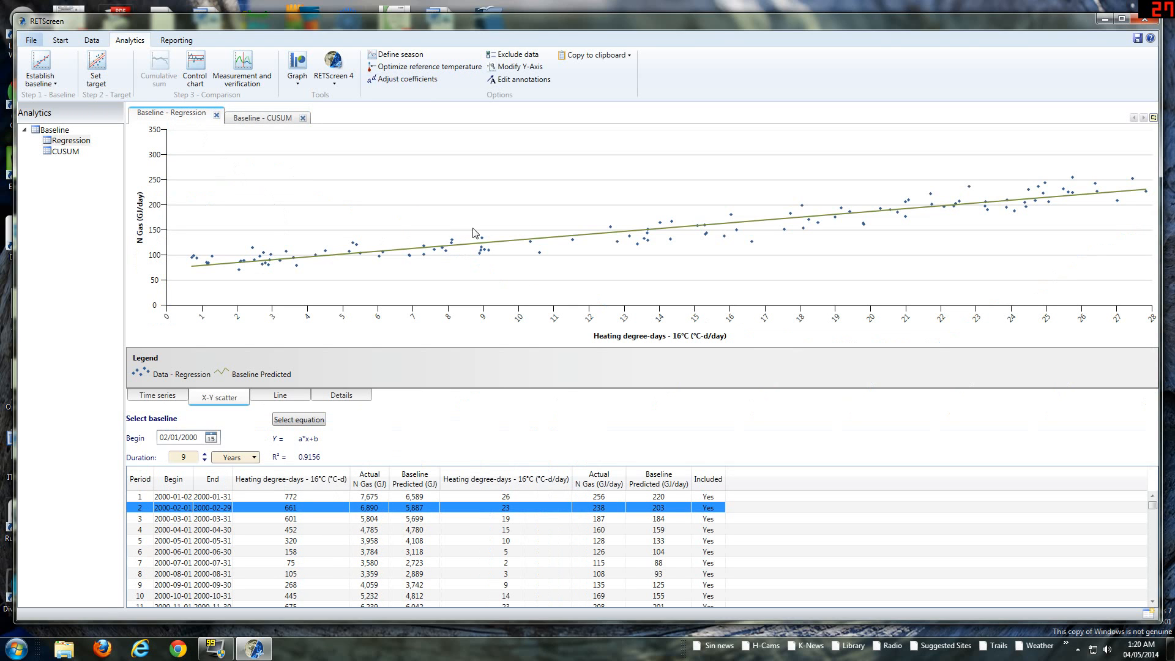
{"action": "left_click", "coordinate": [274, 119]}
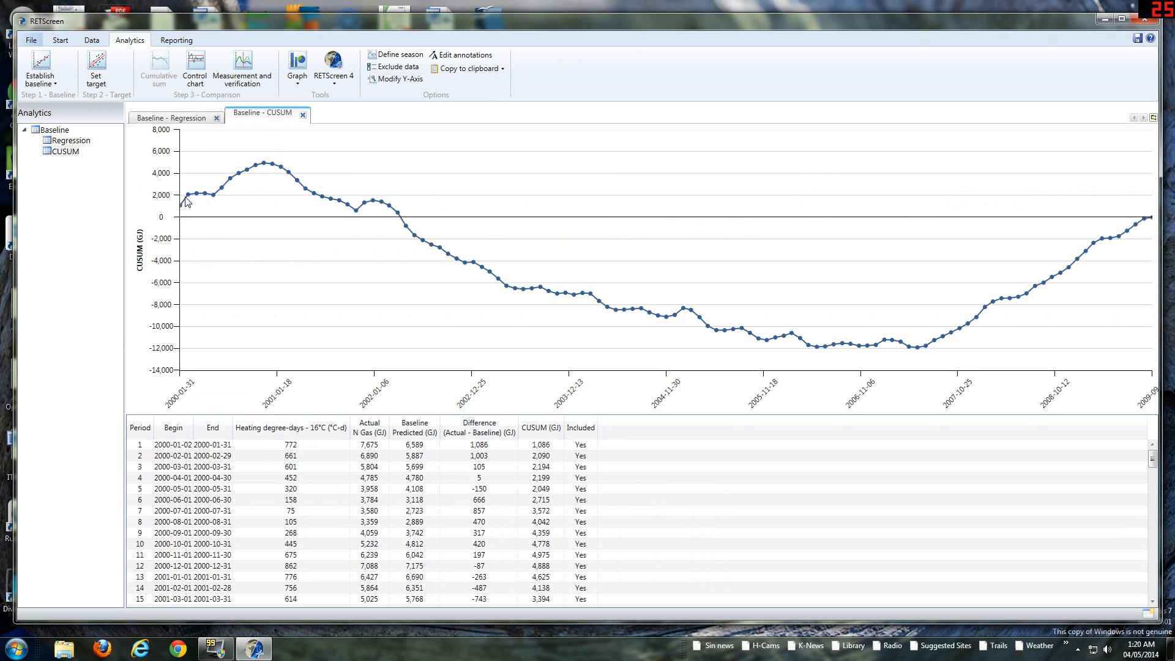
{"action": "mouse_move", "coordinate": [195, 198]}
{"action": "mouse_move", "coordinate": [350, 204]}
{"action": "mouse_move", "coordinate": [432, 245]}
{"action": "mouse_move", "coordinate": [268, 168]}
{"action": "mouse_move", "coordinate": [213, 197]}
{"action": "mouse_move", "coordinate": [181, 209]}
{"action": "mouse_move", "coordinate": [265, 165]}
Establish a second regression baseline of N Gas against Heating degree-days - 16°C from the Natural gas table, using the Daily method.
{"action": "left_click", "coordinate": [49, 78]}
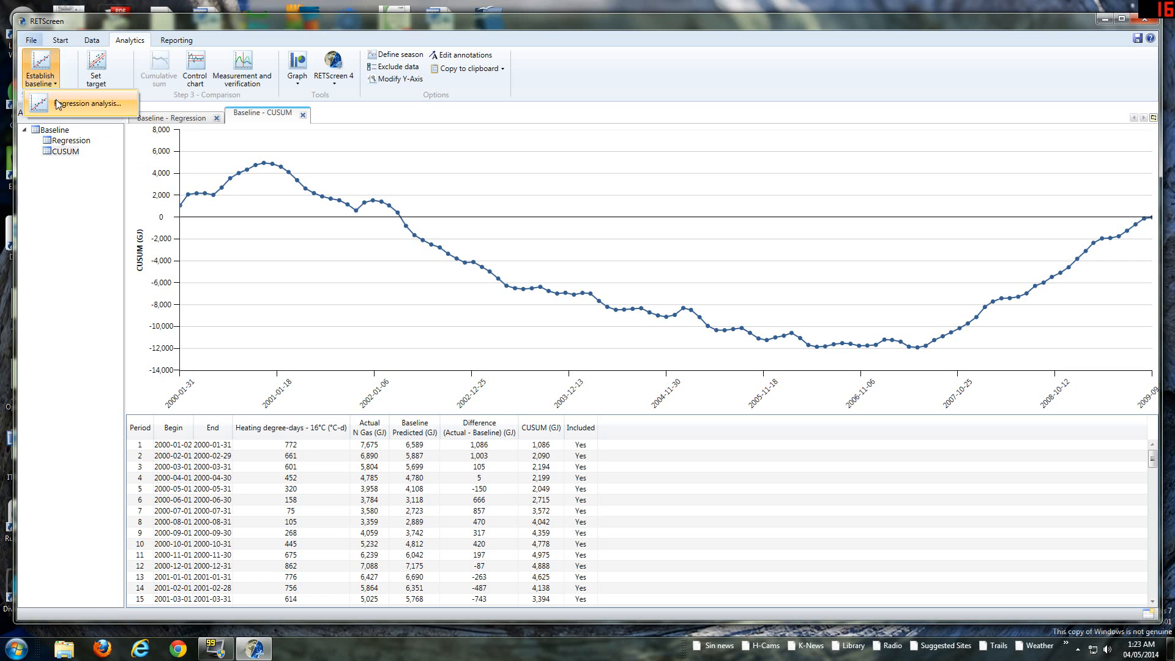
{"action": "left_click", "coordinate": [59, 106]}
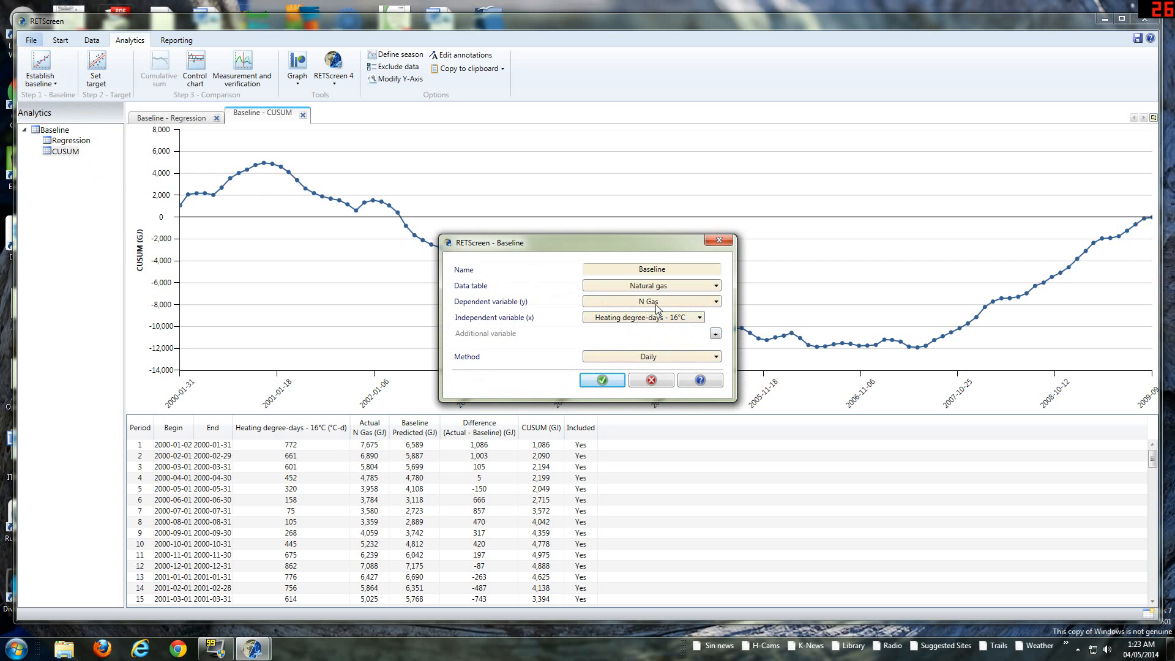
{"action": "left_click", "coordinate": [616, 381]}
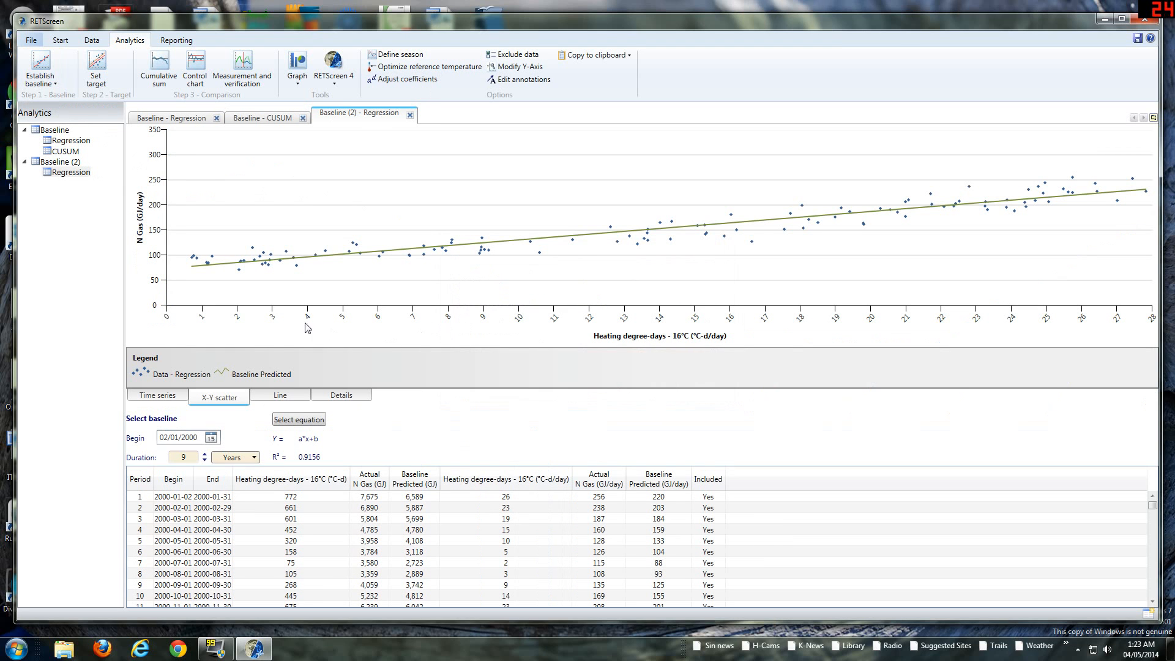
Set the second baseline's period to begin on 31/01/2000 with a duration of 10 months.
{"action": "left_click", "coordinate": [72, 175]}
{"action": "left_click", "coordinate": [211, 439]}
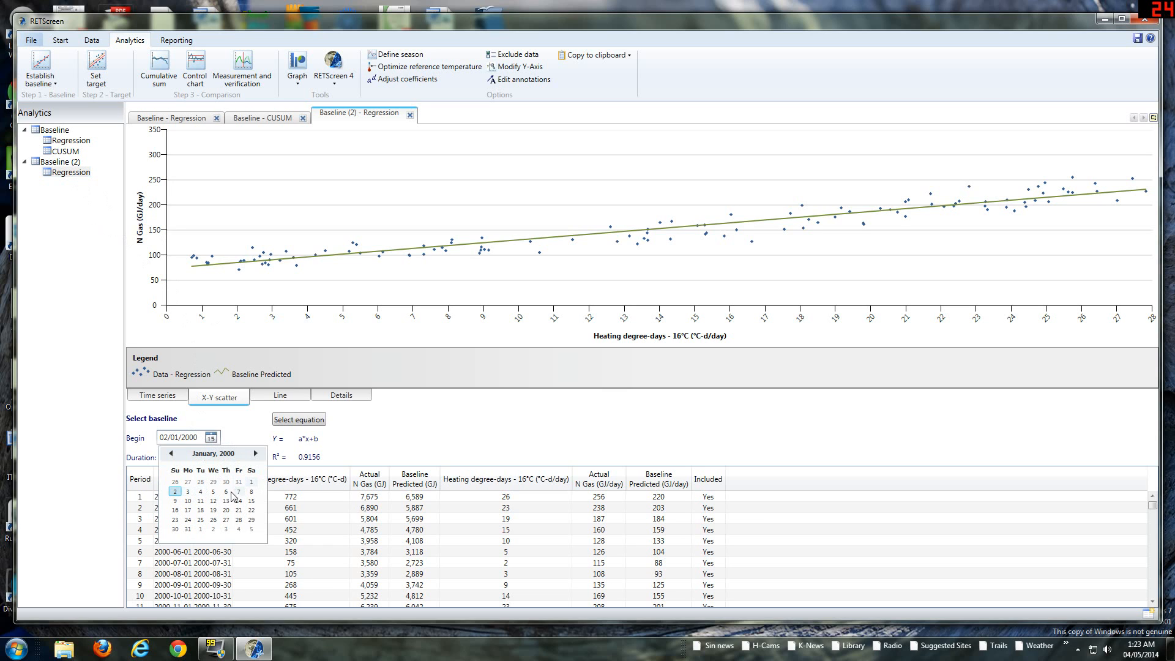
{"action": "left_click", "coordinate": [189, 530]}
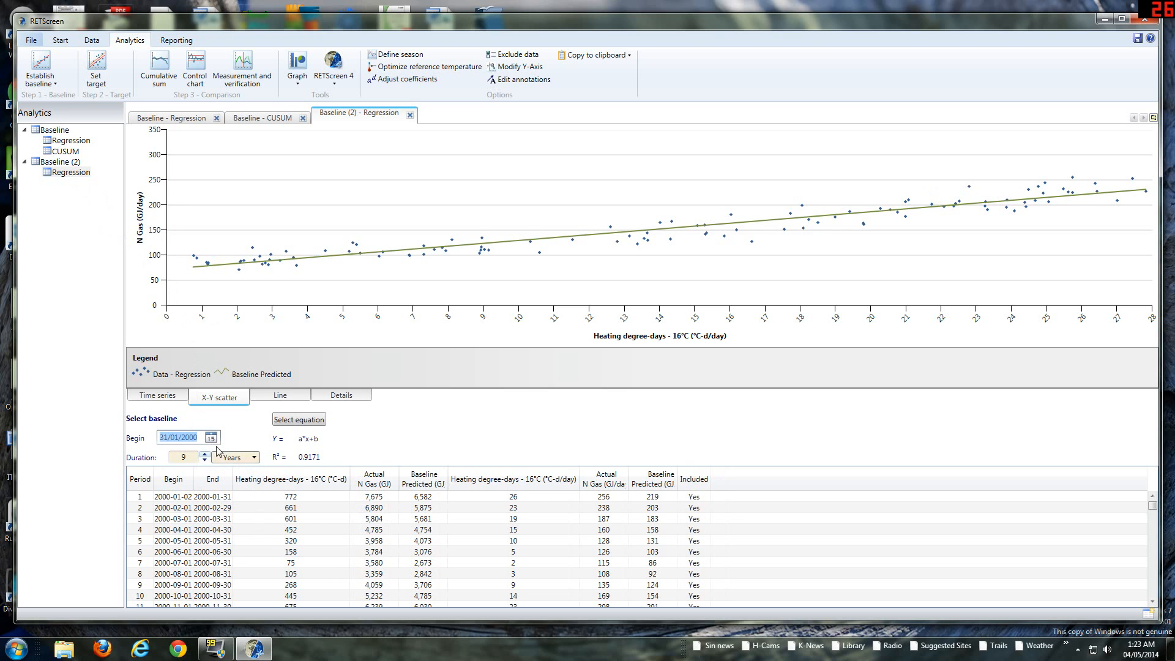
{"action": "left_click", "coordinate": [236, 457]}
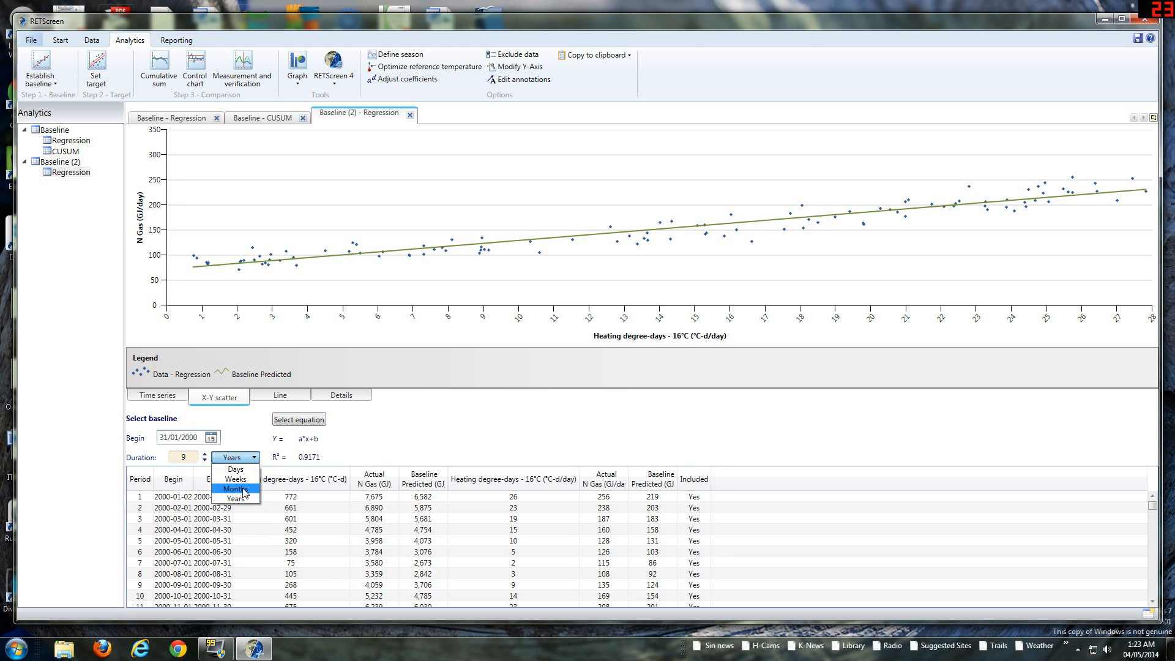
{"action": "left_click", "coordinate": [242, 490]}
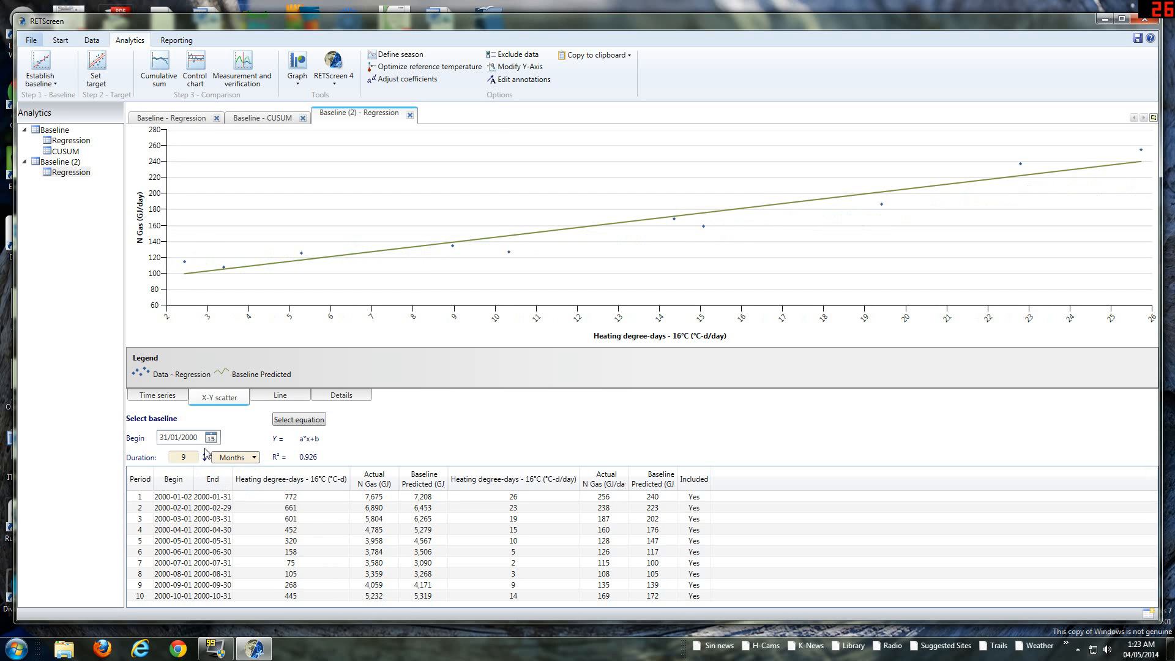
{"action": "left_click", "coordinate": [206, 454]}
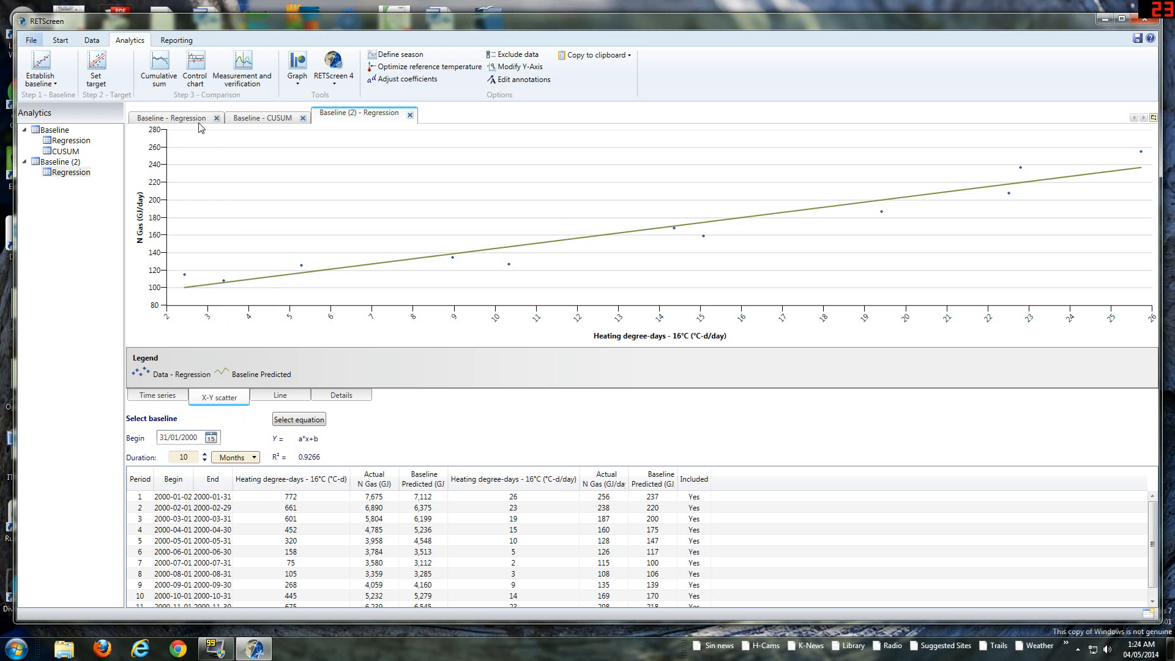
Add the cumulative sum, target, and measurement and verification analyses to the second baseline.
{"action": "left_click", "coordinate": [162, 77]}
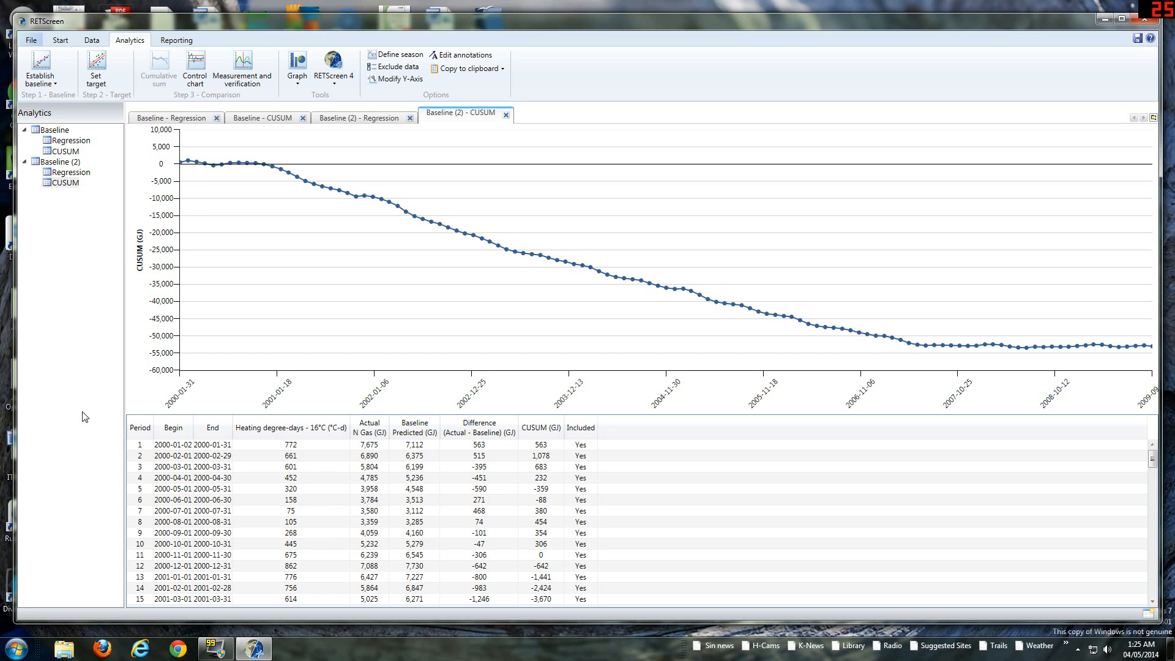
{"action": "left_click", "coordinate": [97, 91]}
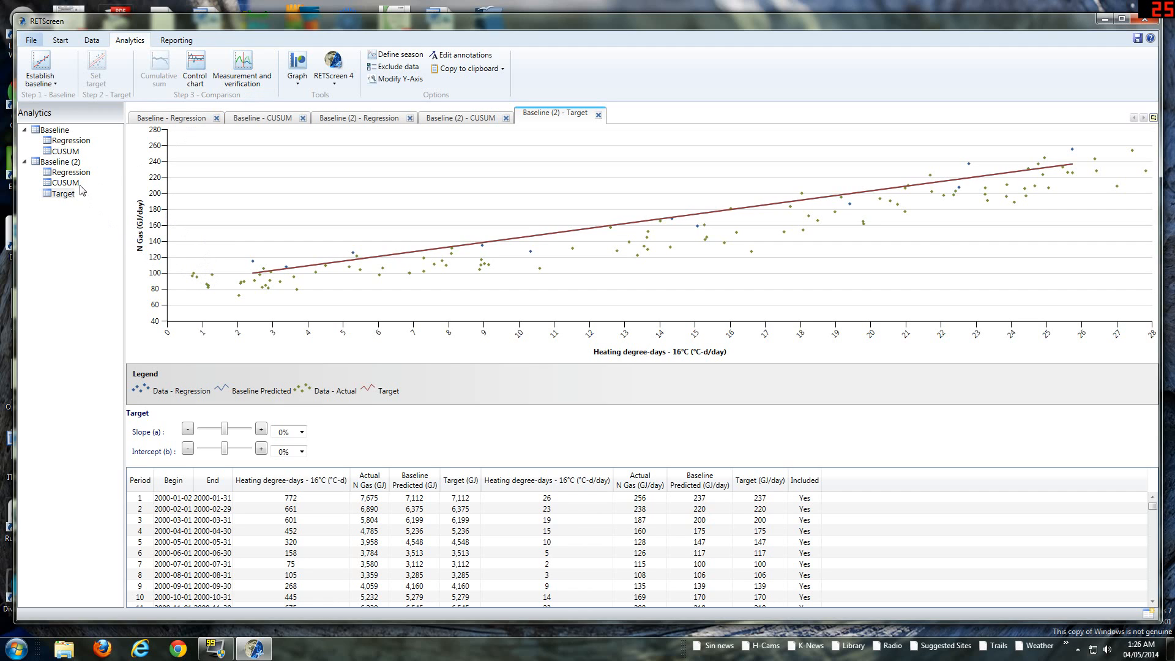
{"action": "left_click", "coordinate": [263, 92]}
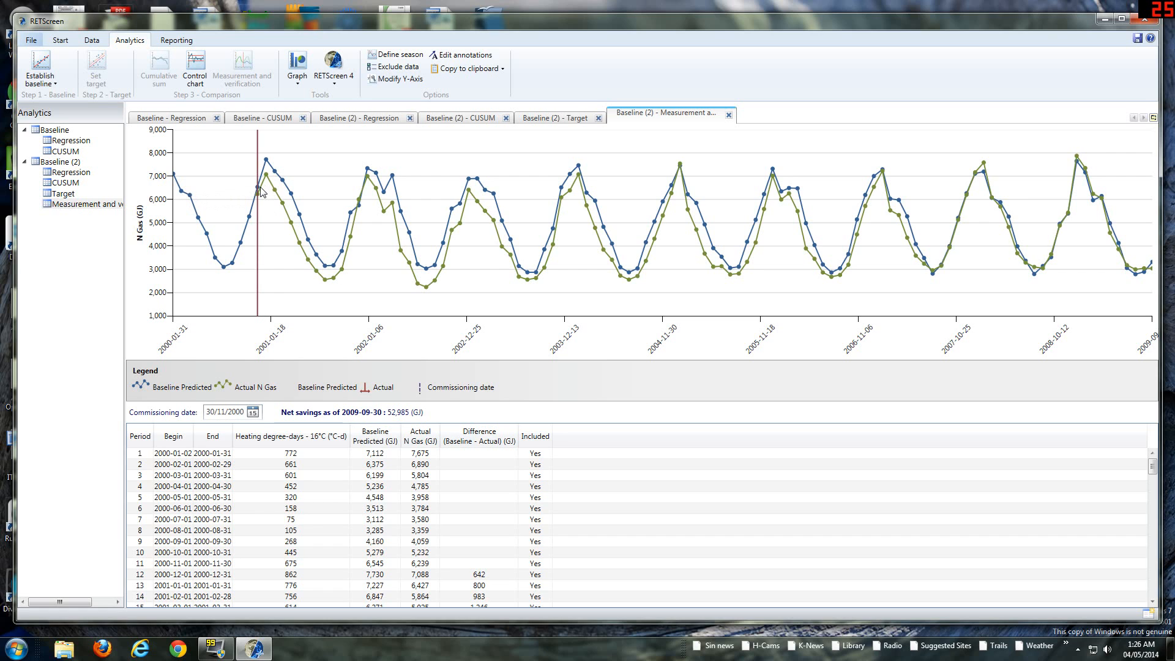
Examine predicted versus actual gas use after the commissioning date, and compare it with the second baseline's CUSUM curve.
{"action": "mouse_move", "coordinate": [260, 192]}
{"action": "mouse_move", "coordinate": [470, 181]}
{"action": "left_click", "coordinate": [76, 183]}
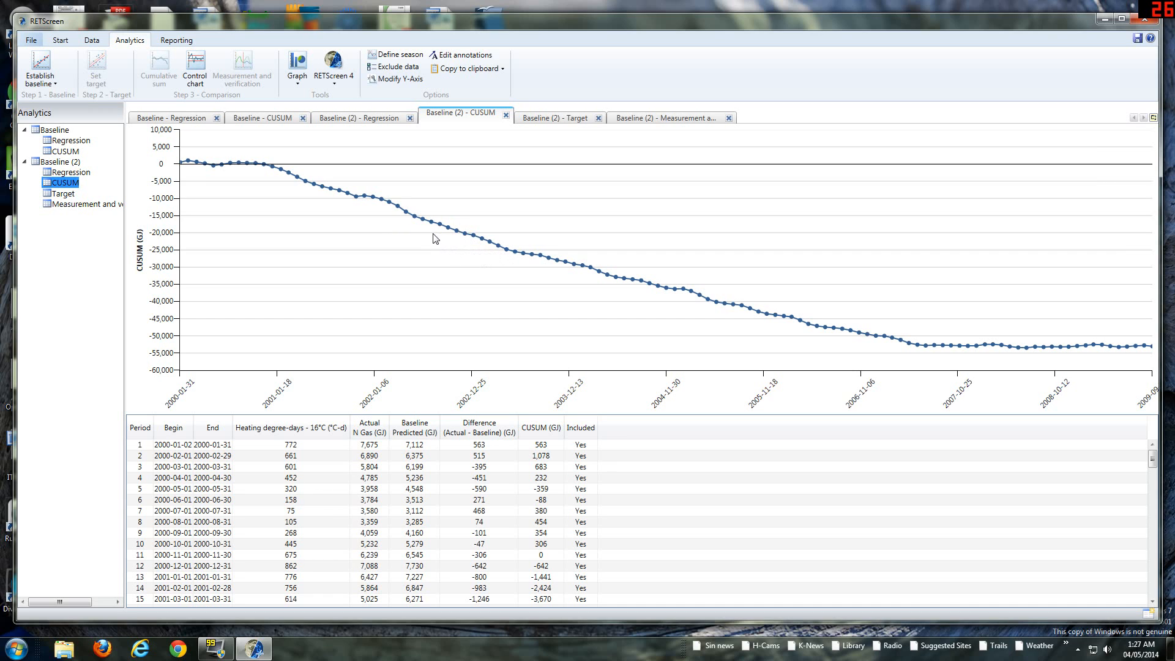
{"action": "mouse_move", "coordinate": [421, 221]}
{"action": "left_click", "coordinate": [46, 77]}
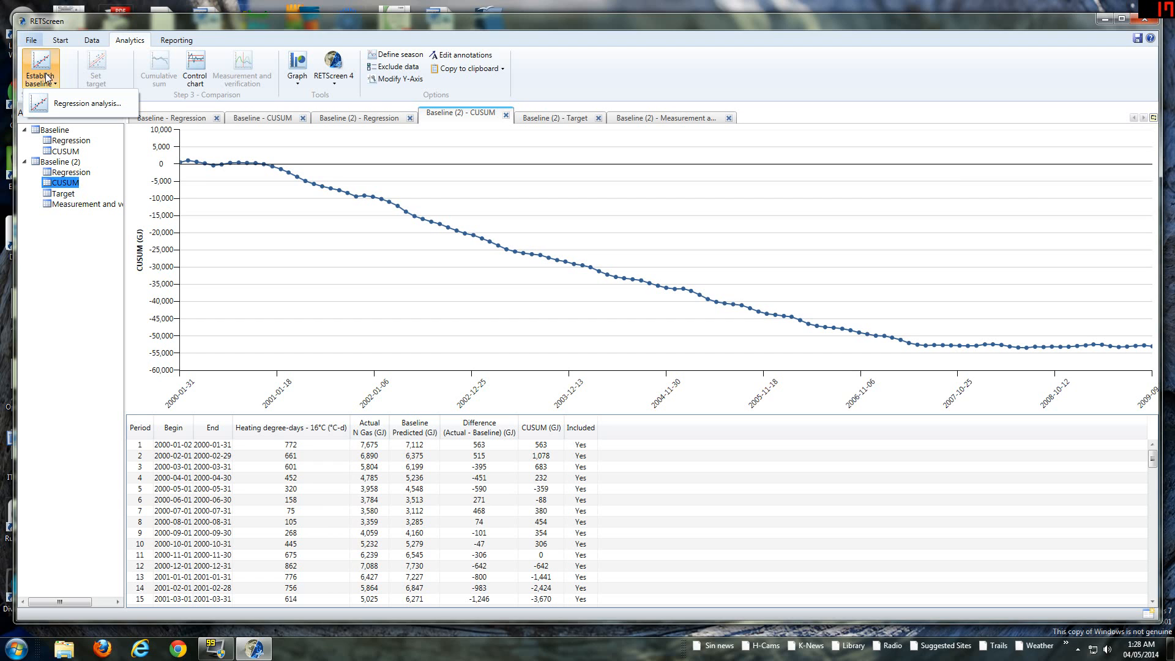
{"action": "left_click", "coordinate": [66, 104]}
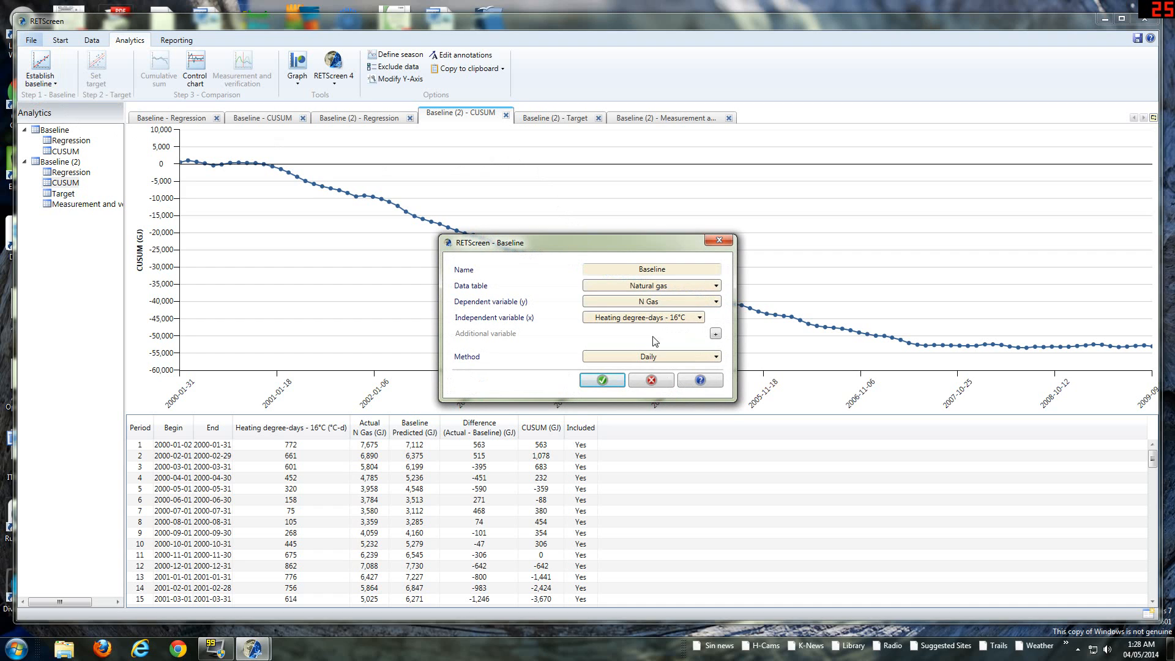
{"action": "left_click", "coordinate": [650, 381]}
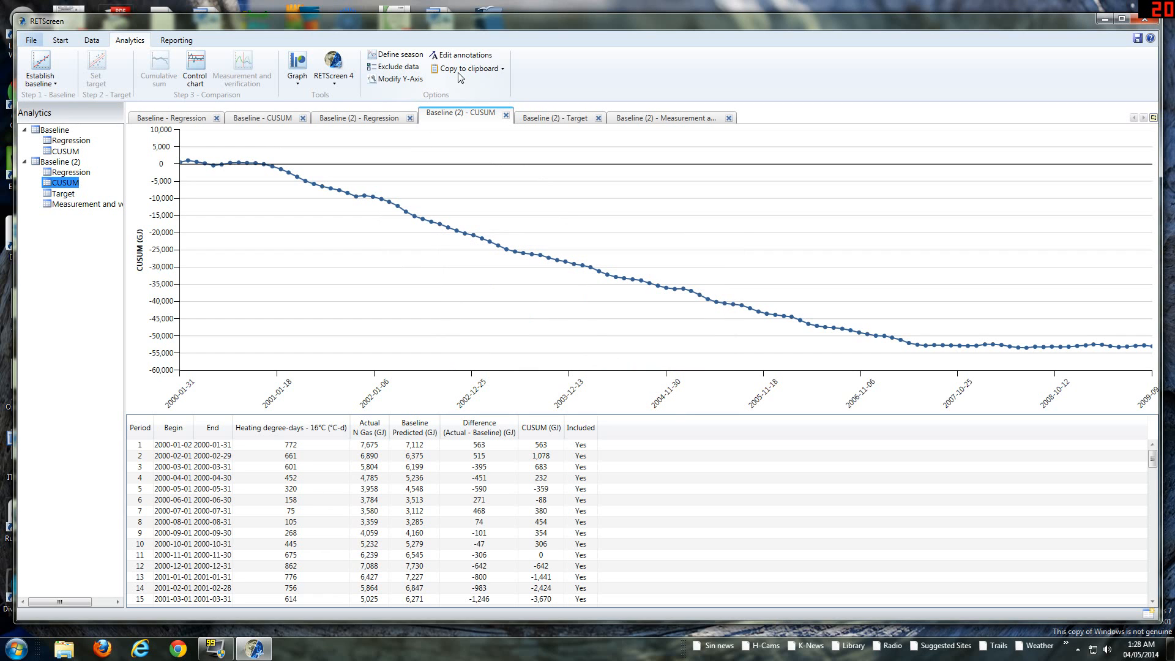
Optimize the reference temperature of the second baseline's regression, calculating with the maximum lowered to 15 °C.
{"action": "left_click", "coordinate": [71, 173]}
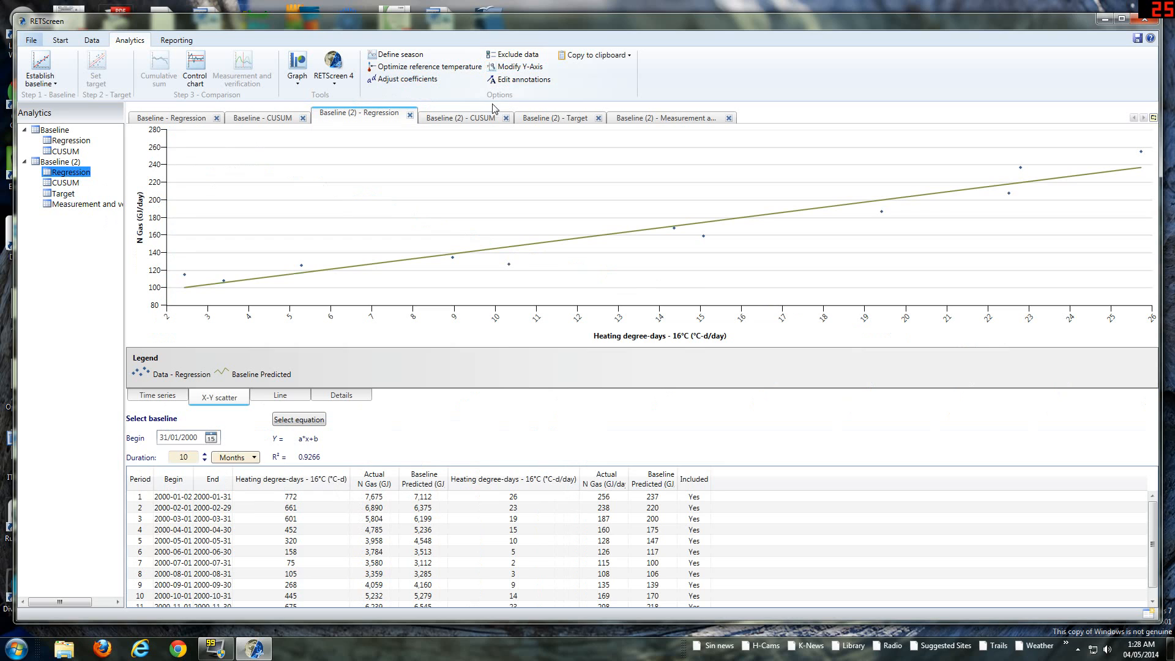
{"action": "left_click", "coordinate": [416, 69]}
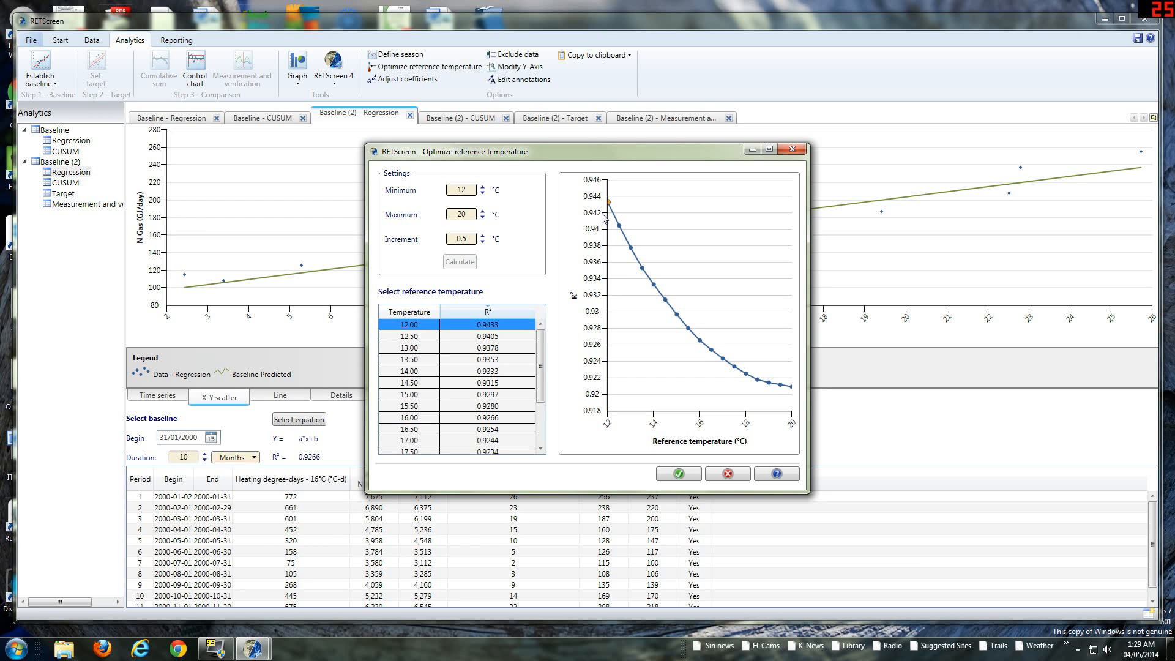
{"action": "mouse_move", "coordinate": [608, 208]}
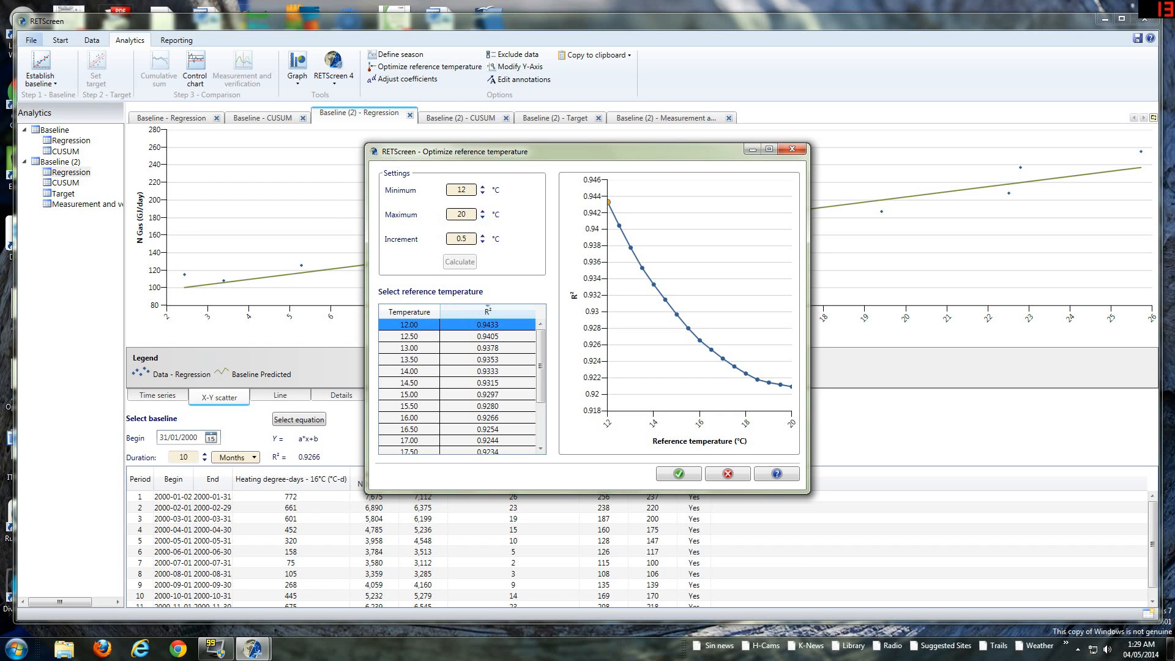
{"action": "left_click", "coordinate": [483, 218]}
{"action": "left_click", "coordinate": [483, 217]}
{"action": "left_click", "coordinate": [483, 217]}
{"action": "left_click", "coordinate": [483, 218]}
{"action": "left_click", "coordinate": [483, 218]}
{"action": "left_click", "coordinate": [483, 217]}
{"action": "left_click", "coordinate": [483, 218]}
{"action": "left_click", "coordinate": [483, 217]}
{"action": "left_click", "coordinate": [483, 217]}
{"action": "left_click", "coordinate": [483, 217]}
{"action": "left_click", "coordinate": [483, 218]}
{"action": "left_click", "coordinate": [483, 217]}
{"action": "left_click", "coordinate": [482, 218]}
{"action": "left_click", "coordinate": [483, 218]}
{"action": "left_click", "coordinate": [483, 218]}
{"action": "left_click", "coordinate": [483, 217]}
{"action": "left_click", "coordinate": [483, 217]}
{"action": "left_click", "coordinate": [483, 218]}
{"action": "left_click", "coordinate": [483, 217]}
{"action": "left_click", "coordinate": [483, 217]}
{"action": "left_click", "coordinate": [483, 217]}
{"action": "left_click", "coordinate": [483, 212]}
{"action": "left_click", "coordinate": [466, 262]}
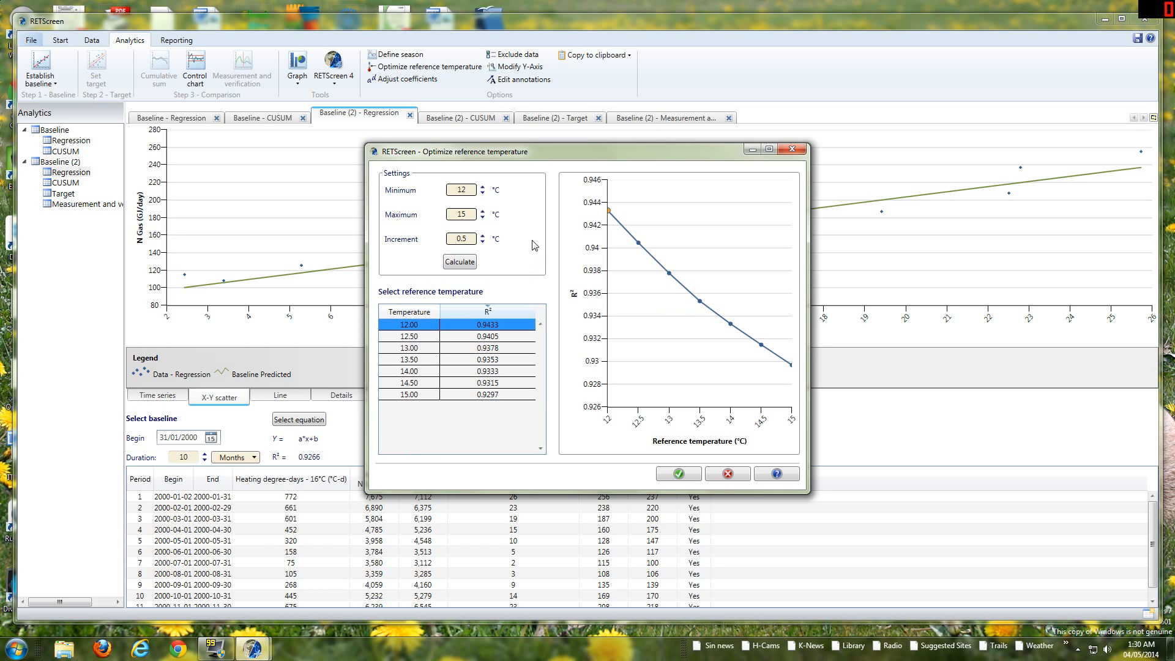
Lower the minimum reference temperature to 9 °C and recalculate the R² curve.
{"action": "left_click", "coordinate": [483, 193]}
{"action": "left_click", "coordinate": [484, 194]}
{"action": "left_click", "coordinate": [483, 194]}
{"action": "left_click", "coordinate": [483, 193]}
{"action": "left_click", "coordinate": [484, 193]}
{"action": "left_click", "coordinate": [483, 194]}
{"action": "left_click", "coordinate": [484, 193]}
{"action": "left_click", "coordinate": [484, 193]}
{"action": "left_click", "coordinate": [484, 193]}
{"action": "left_click", "coordinate": [483, 194]}
{"action": "left_click", "coordinate": [483, 194]}
{"action": "left_click", "coordinate": [454, 263]}
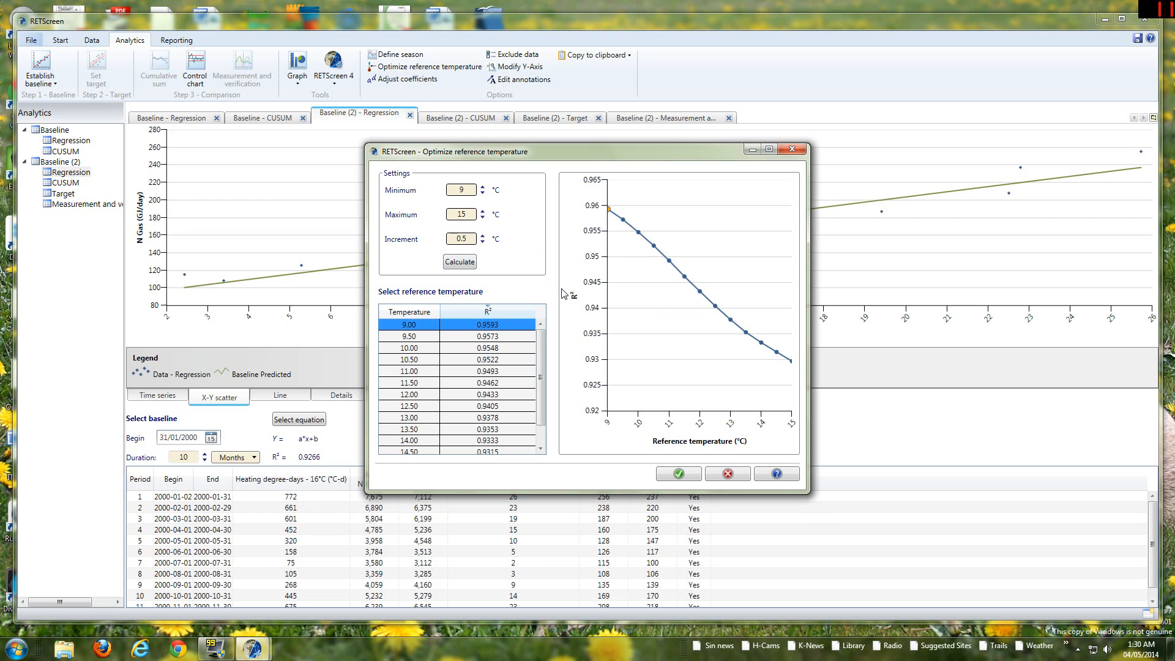
Extend the tested reference temperatures down to a minimum of 7 °C and recalculate the R² values.
{"action": "mouse_move", "coordinate": [541, 333]}
{"action": "left_mouse_down"}
{"action": "mouse_move", "coordinate": [536, 347]}
{"action": "mouse_move", "coordinate": [537, 329]}
{"action": "left_mouse_up"}
{"action": "left_click", "coordinate": [483, 194]}
{"action": "left_click", "coordinate": [482, 195]}
{"action": "left_click", "coordinate": [483, 194]}
{"action": "left_click", "coordinate": [483, 194]}
{"action": "left_click", "coordinate": [483, 194]}
{"action": "left_click", "coordinate": [483, 194]}
{"action": "left_click", "coordinate": [483, 195]}
{"action": "left_click", "coordinate": [483, 194]}
{"action": "left_click", "coordinate": [464, 262]}
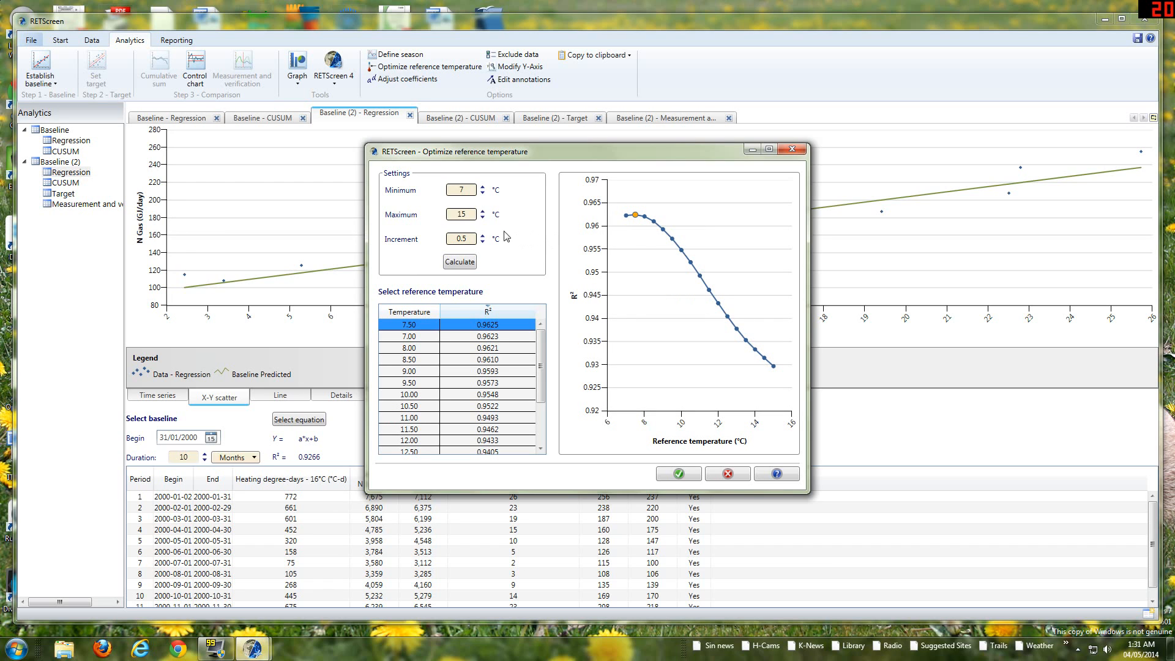
Recalculate the optimization from a 5 °C minimum and apply the 7.50 °C reference temperature to the second baseline.
{"action": "left_click", "coordinate": [483, 194]}
{"action": "left_click", "coordinate": [483, 194]}
{"action": "left_click", "coordinate": [483, 194]}
{"action": "left_click", "coordinate": [482, 194]}
{"action": "left_click", "coordinate": [483, 194]}
{"action": "left_click", "coordinate": [459, 261]}
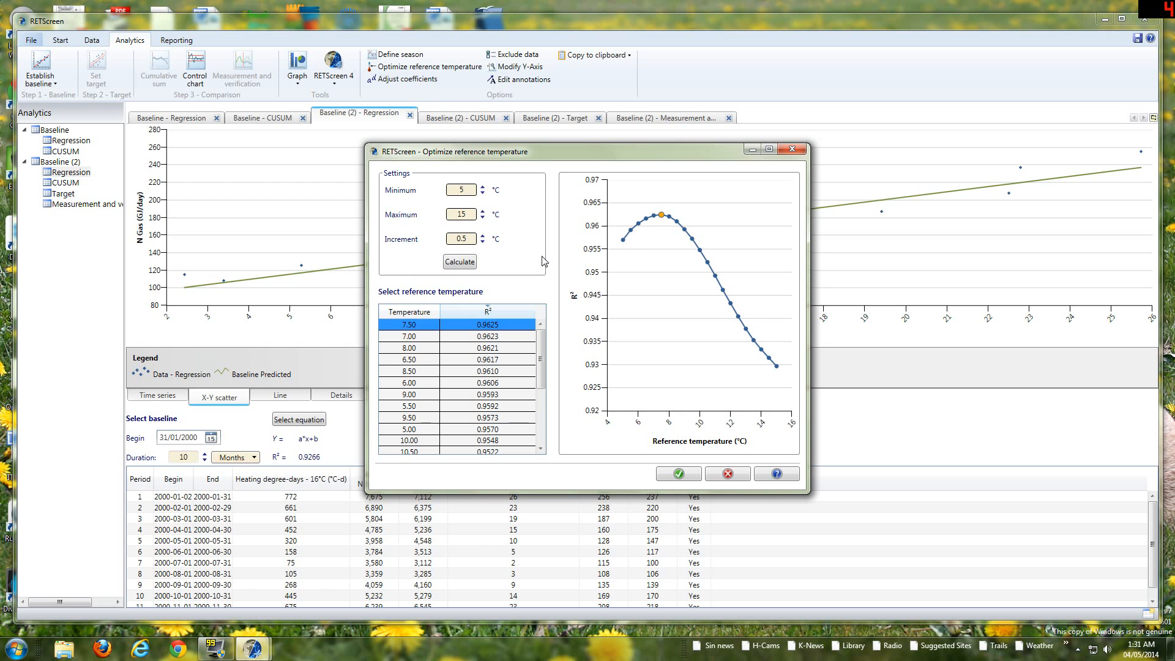
{"action": "mouse_move", "coordinate": [663, 217]}
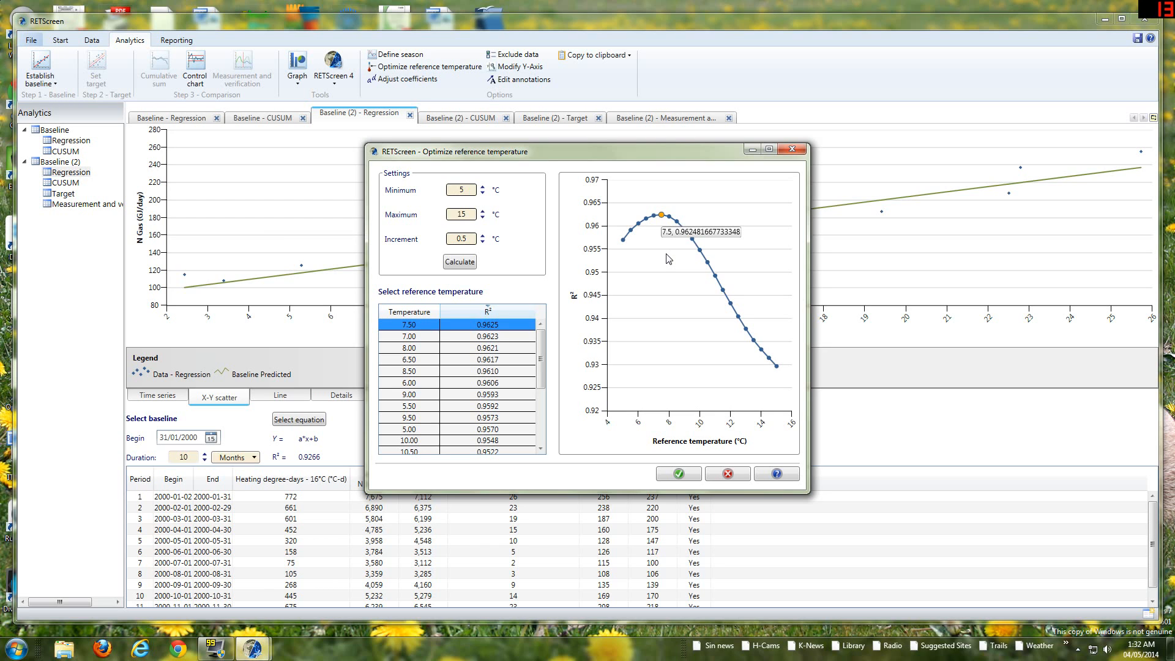
{"action": "left_click", "coordinate": [679, 474]}
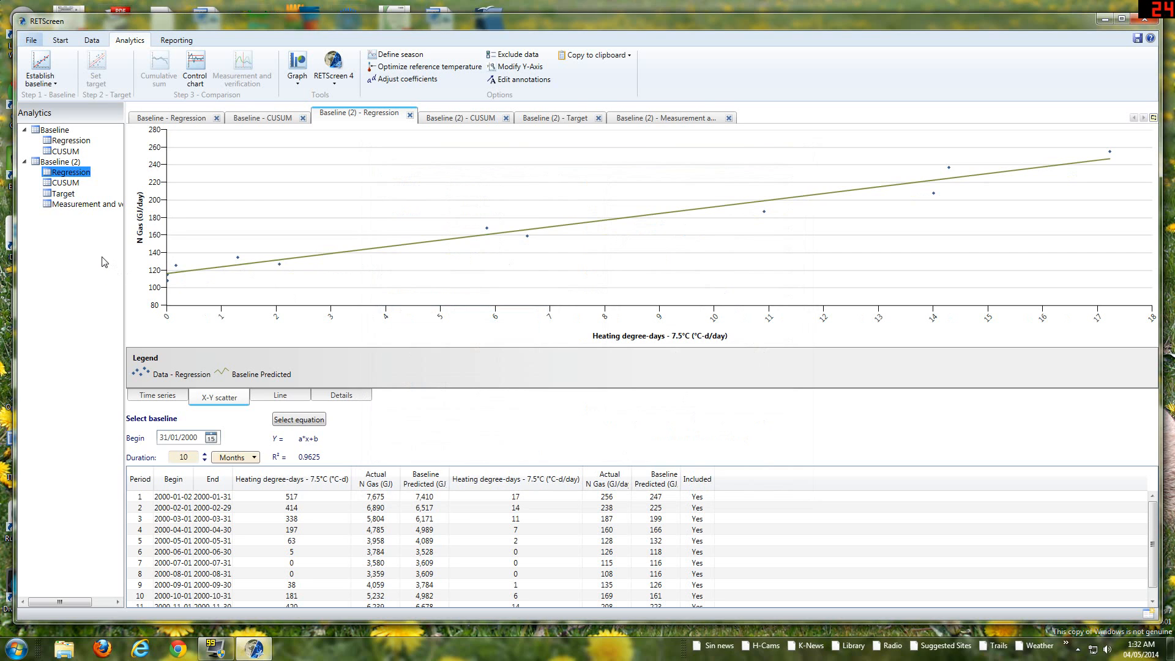
{"action": "left_click", "coordinate": [40, 69]}
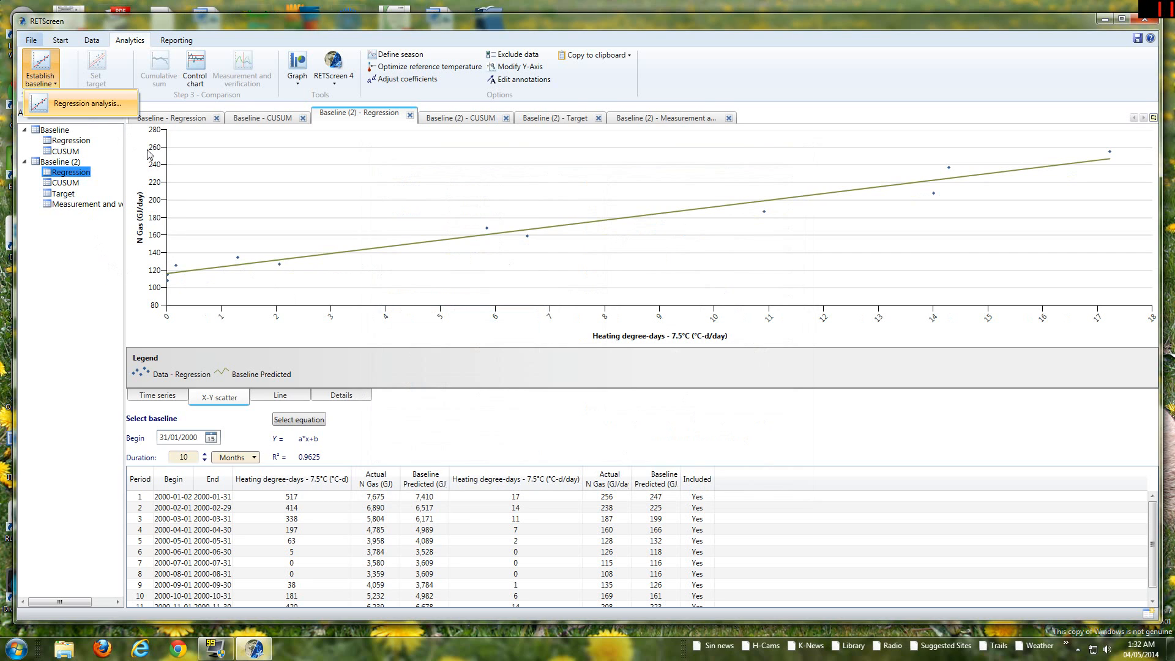
{"action": "left_click", "coordinate": [97, 104]}
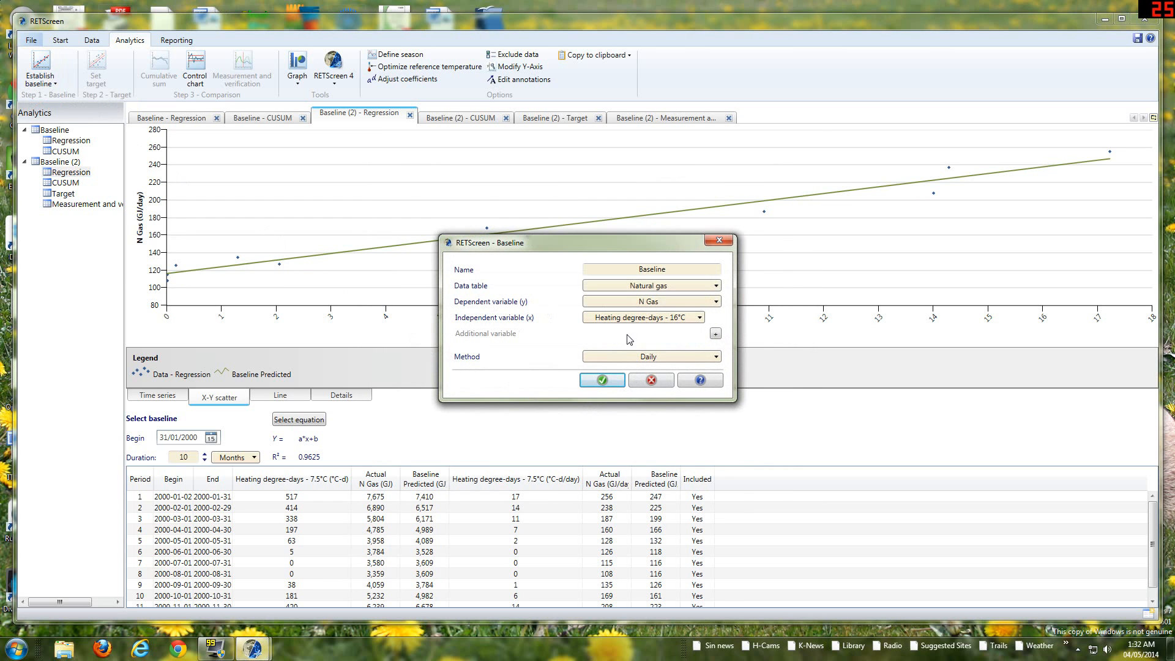
{"action": "left_click", "coordinate": [700, 323]}
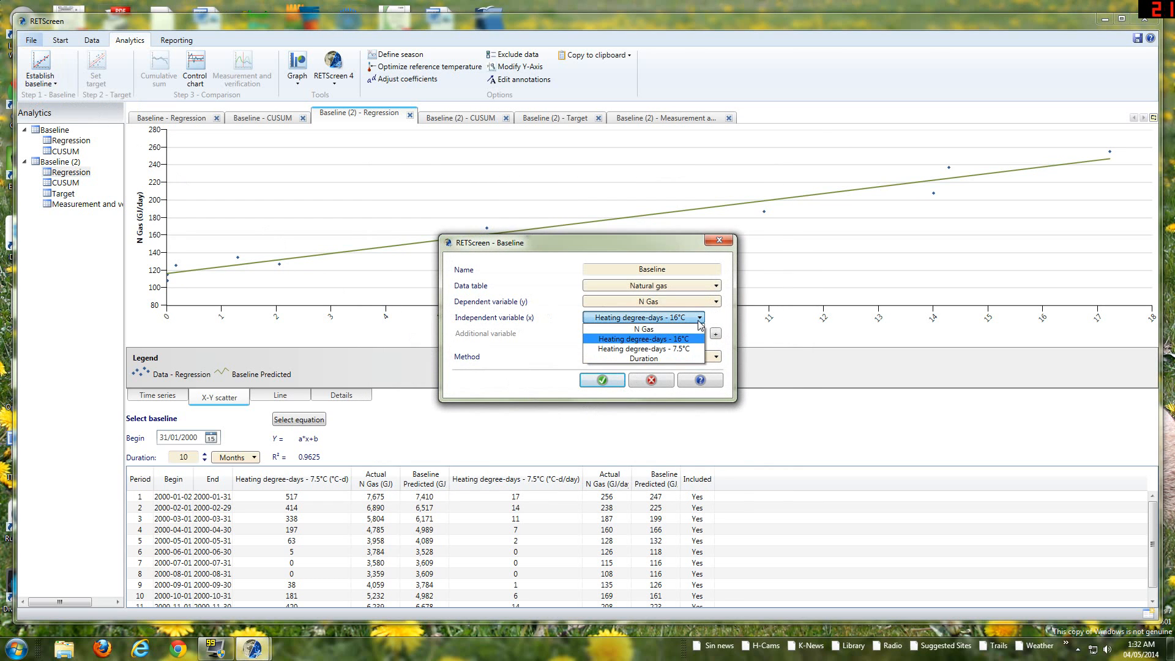
{"action": "left_click", "coordinate": [688, 351]}
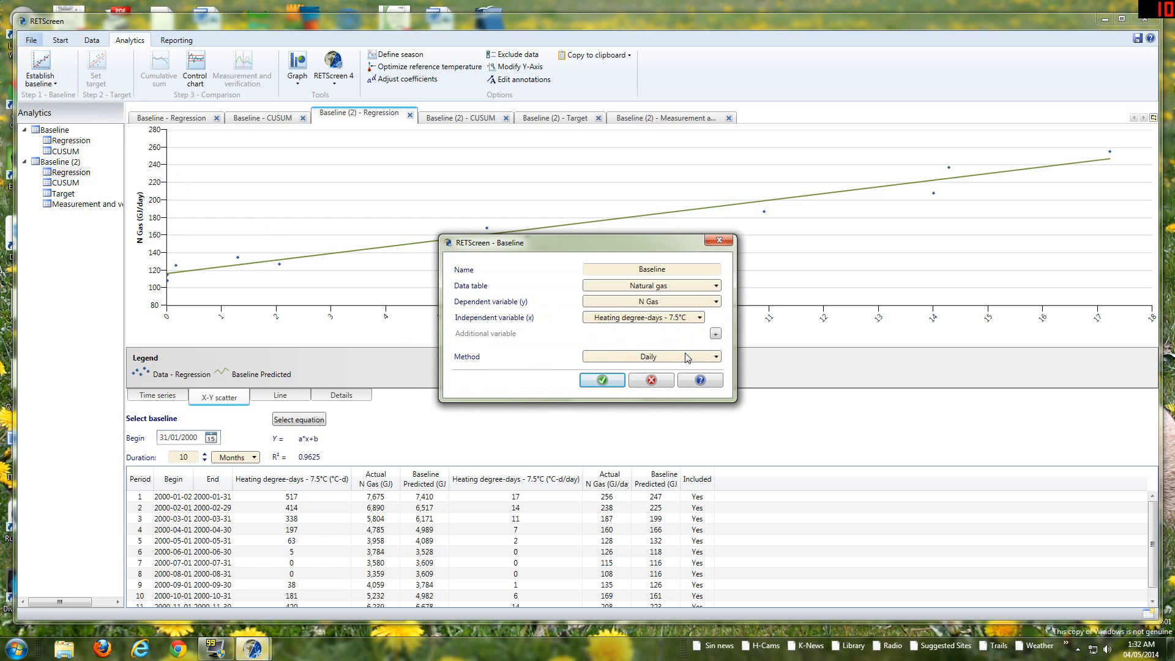
{"action": "left_click_drag", "start_coordinate": [596, 242], "coordinate": [538, 290]}
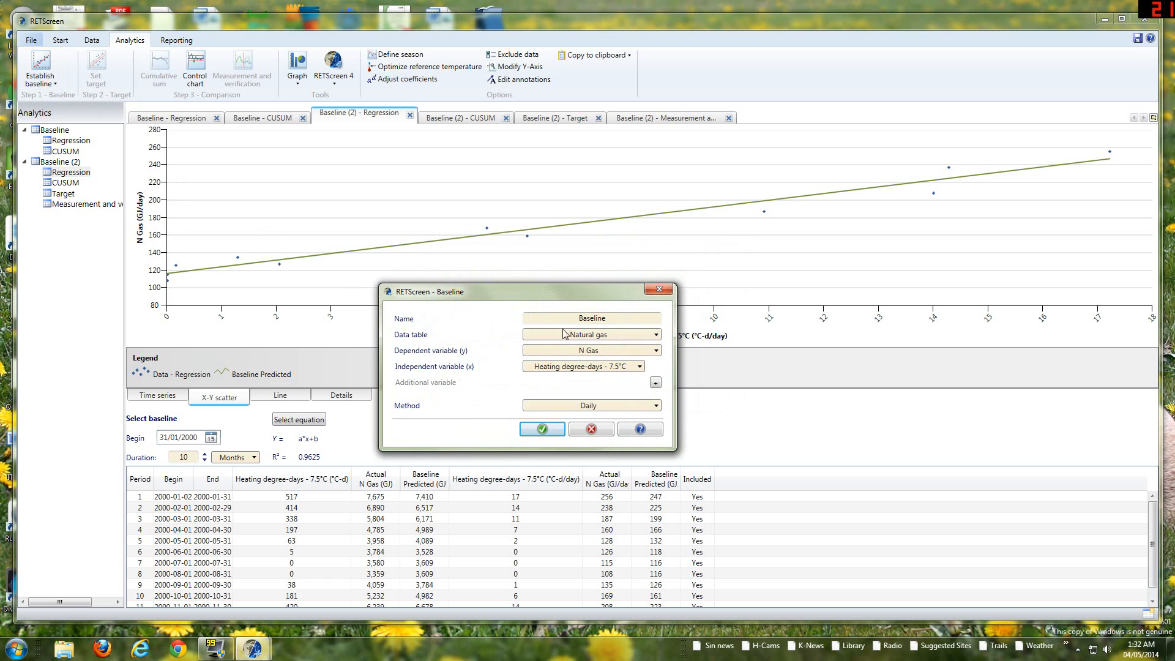
{"action": "left_click", "coordinate": [591, 428]}
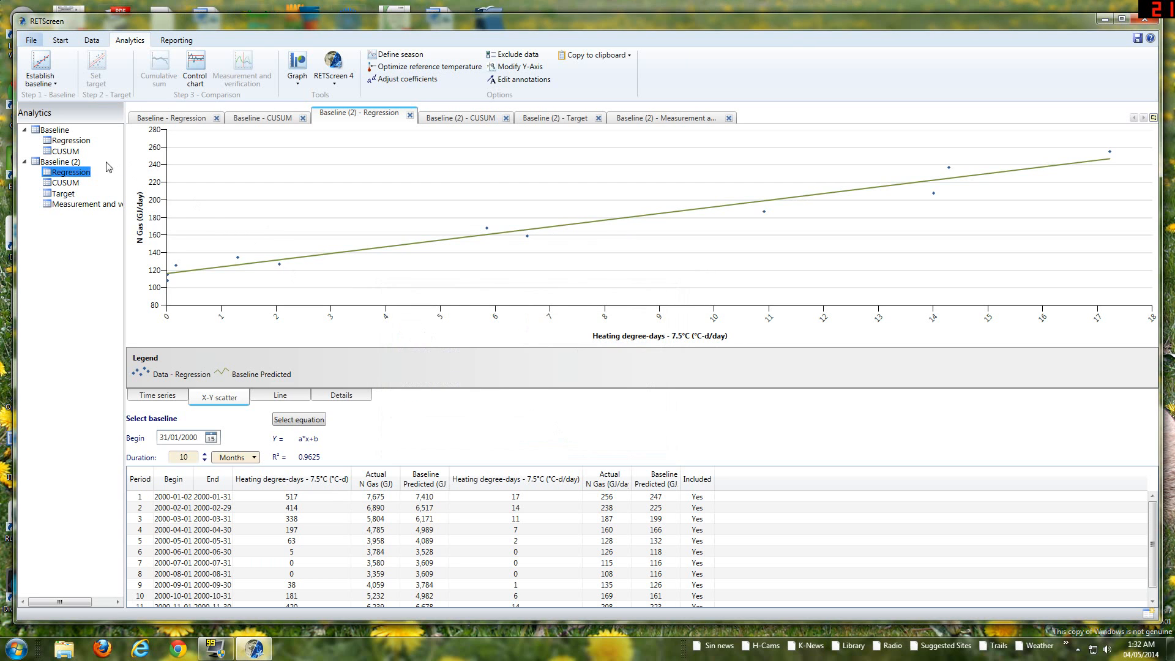
Review the second baseline's CUSUM chart based on the 7.5 °C heating degree-days.
{"action": "left_click", "coordinate": [64, 183]}
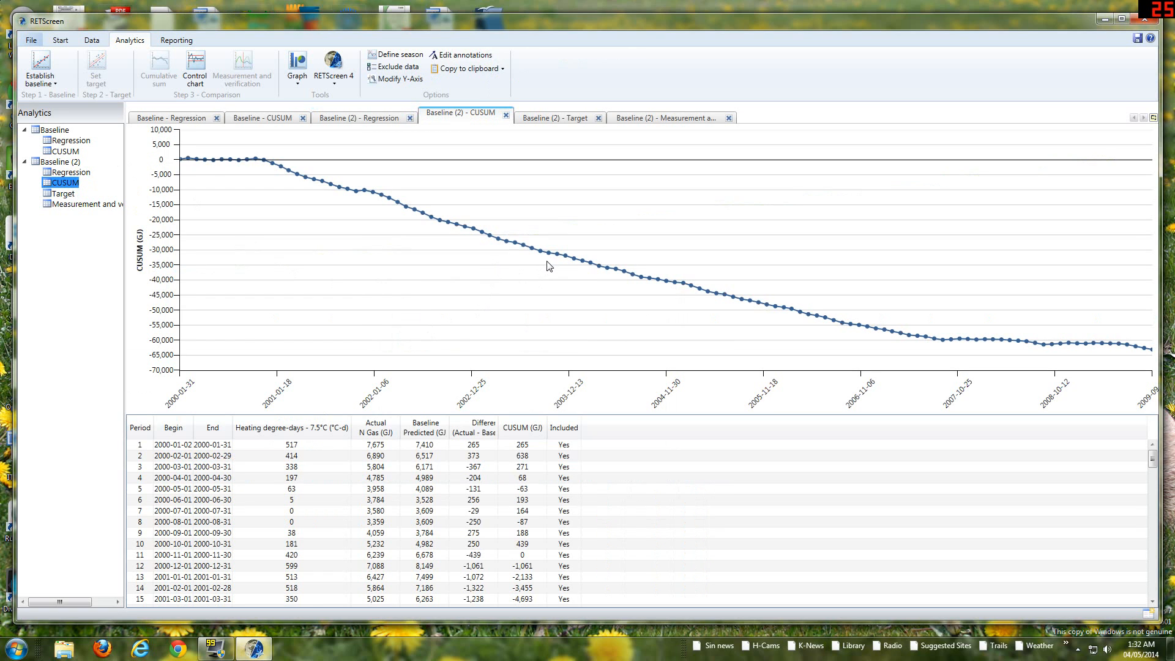
{"action": "mouse_move", "coordinate": [388, 202]}
{"action": "mouse_move", "coordinate": [524, 248]}
{"action": "left_click", "coordinate": [48, 81]}
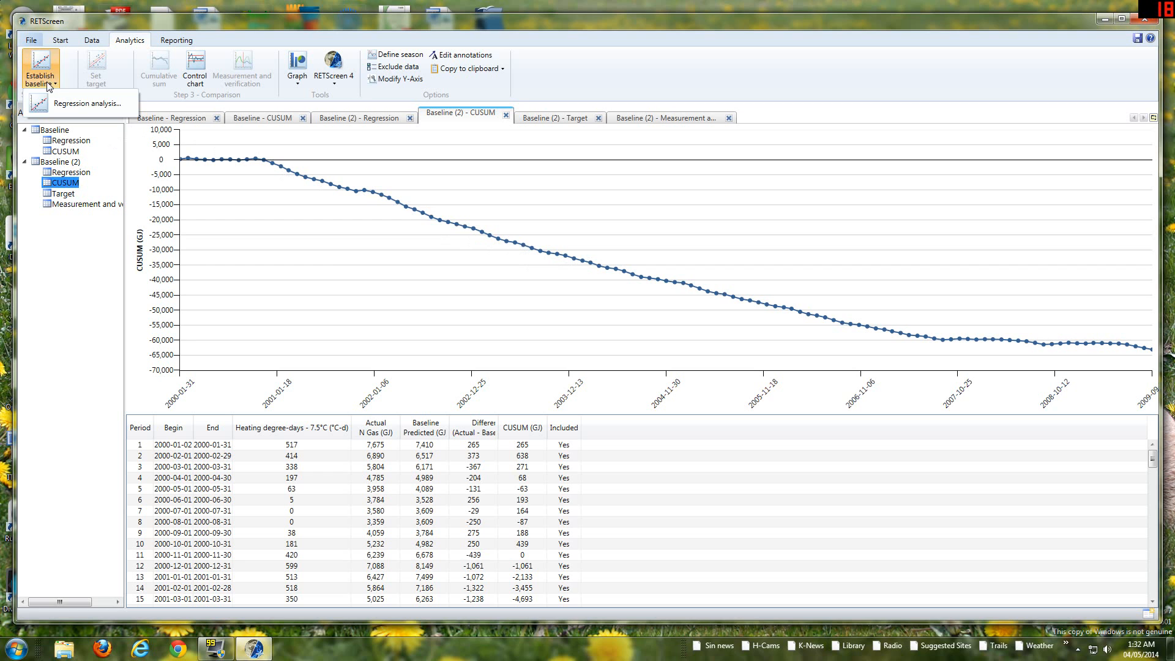
{"action": "left_click", "coordinate": [86, 104]}
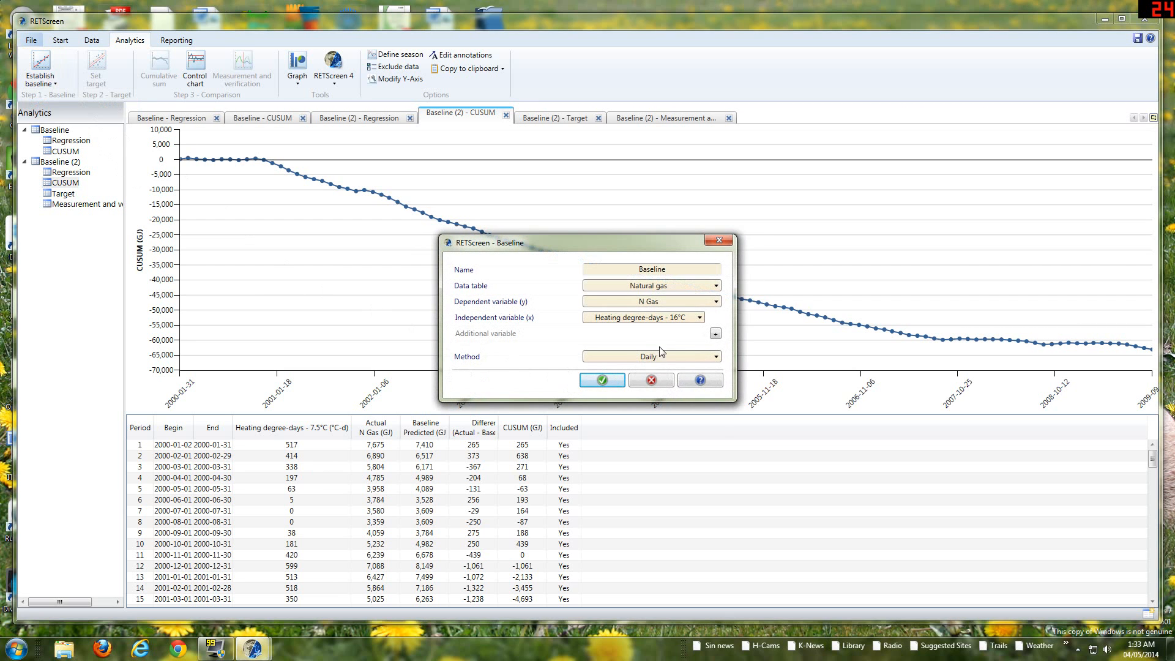
{"action": "left_click", "coordinate": [679, 319]}
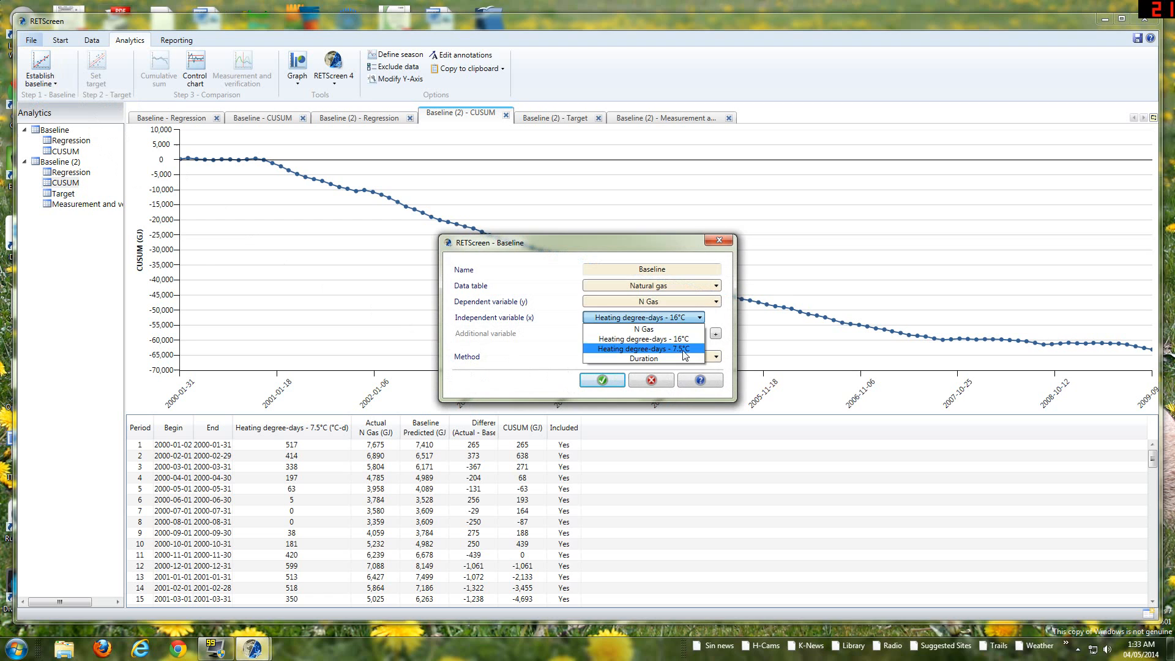
{"action": "left_click", "coordinate": [684, 352]}
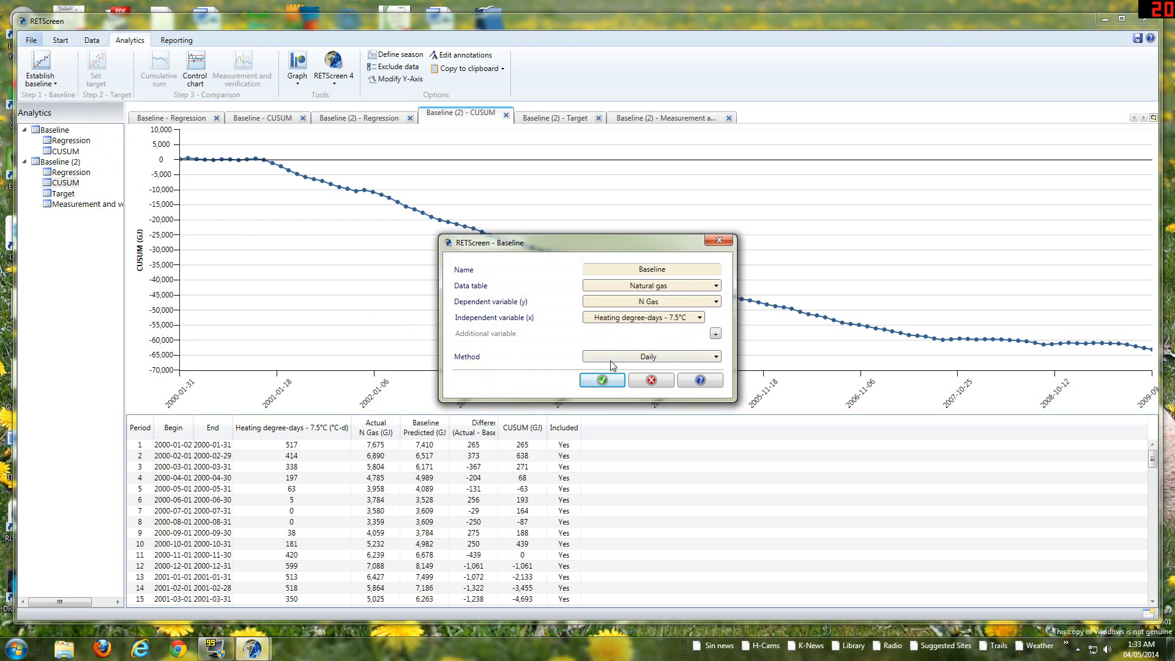
{"action": "left_click", "coordinate": [618, 381]}
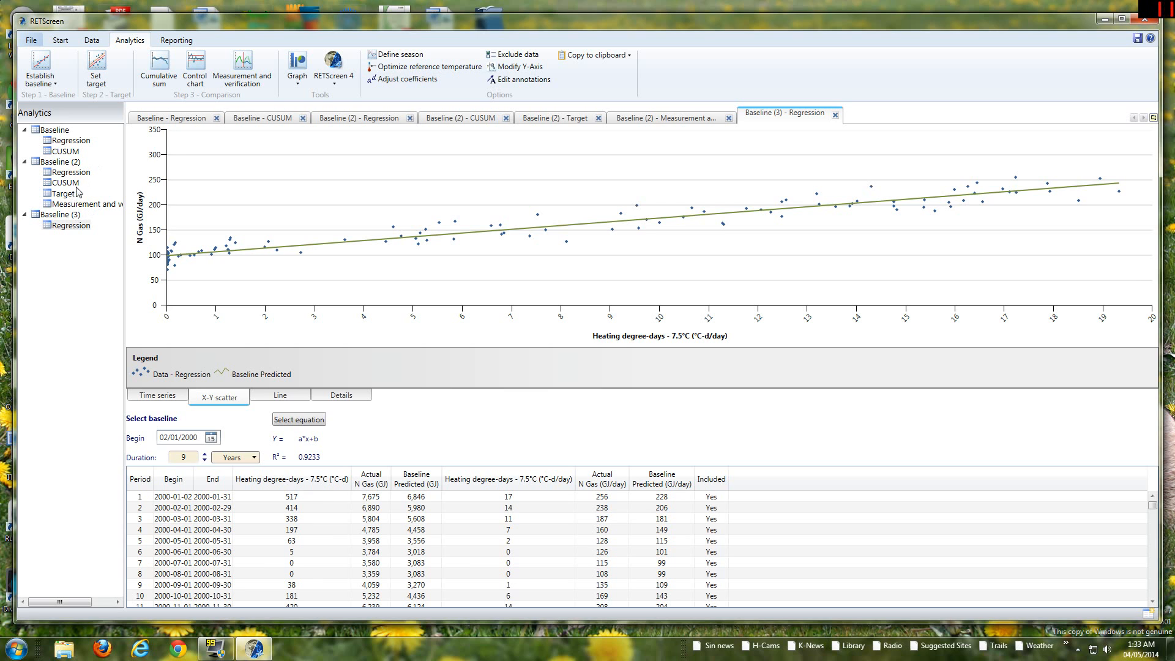
{"action": "left_click", "coordinate": [64, 216]}
{"action": "right_click", "coordinate": [67, 223]}
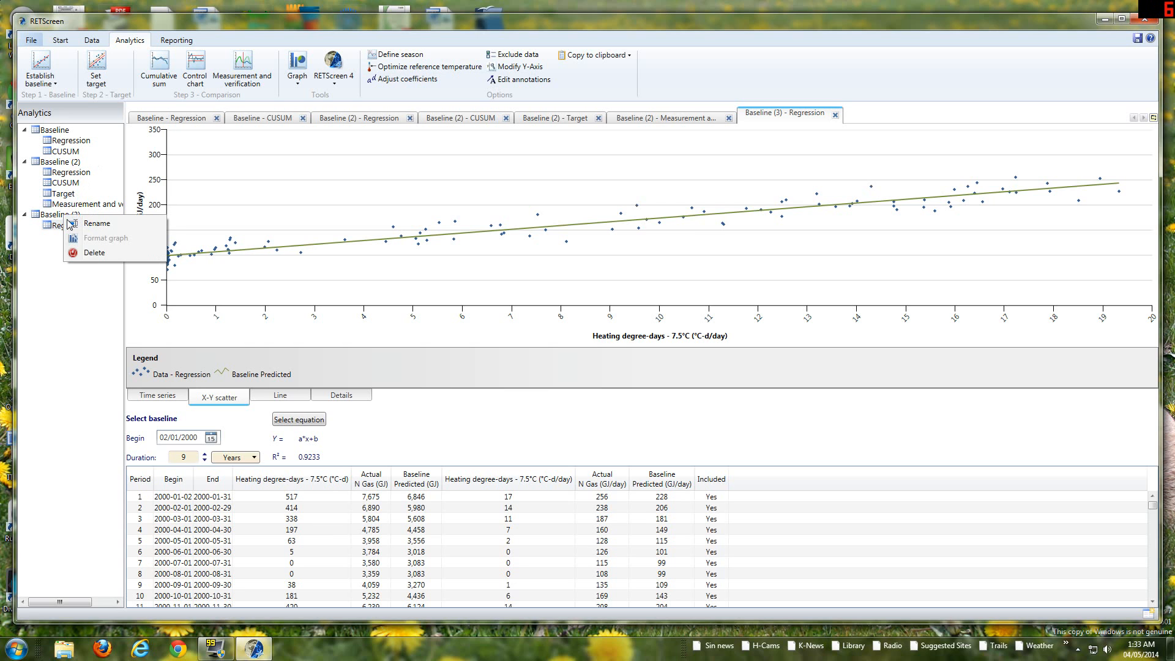
{"action": "left_click", "coordinate": [98, 254]}
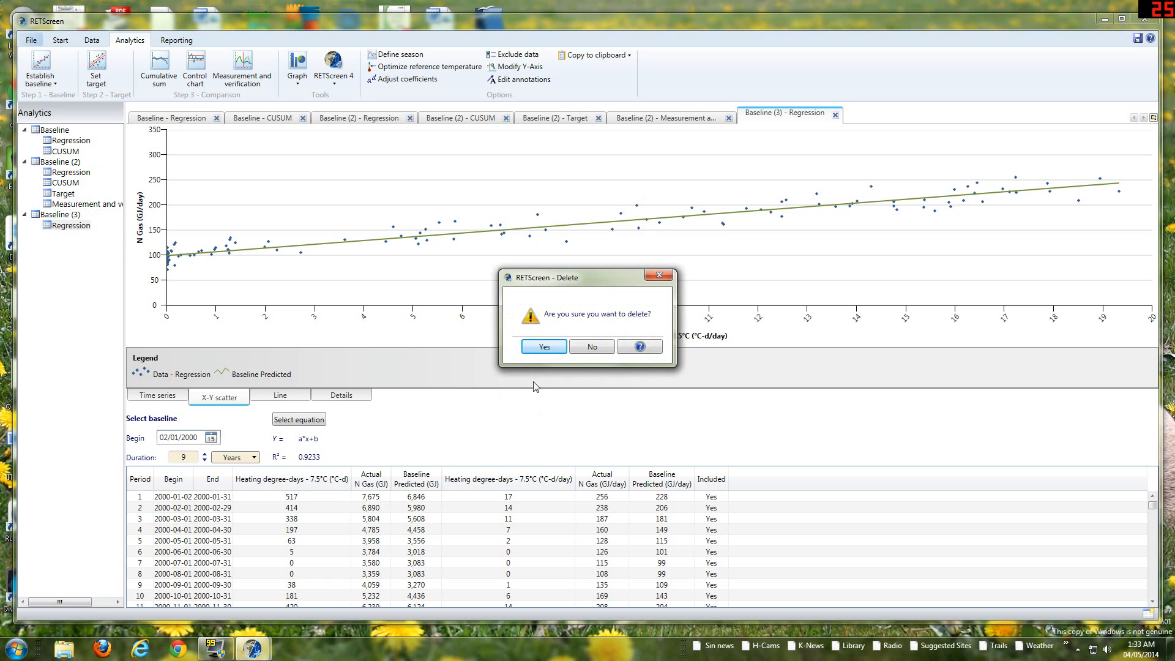
{"action": "left_click", "coordinate": [544, 348]}
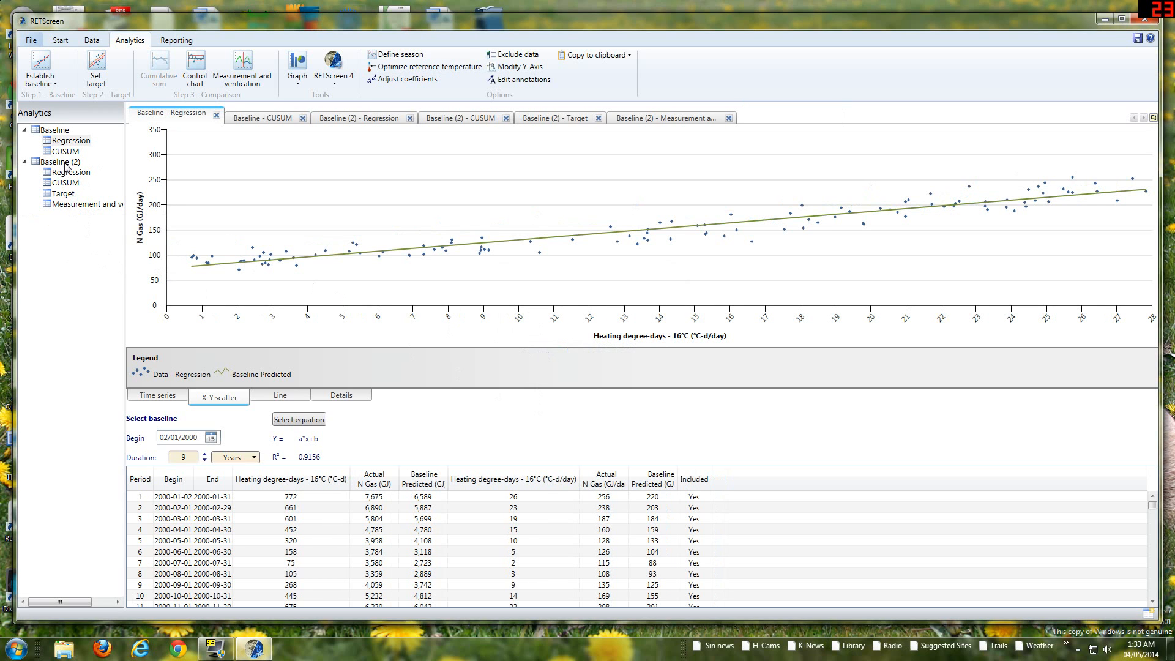
Create a natural gas regression baseline named Target Baseline with Heating degree-days - 7.5°C as the independent variable and the Daily method.
{"action": "left_click", "coordinate": [56, 82]}
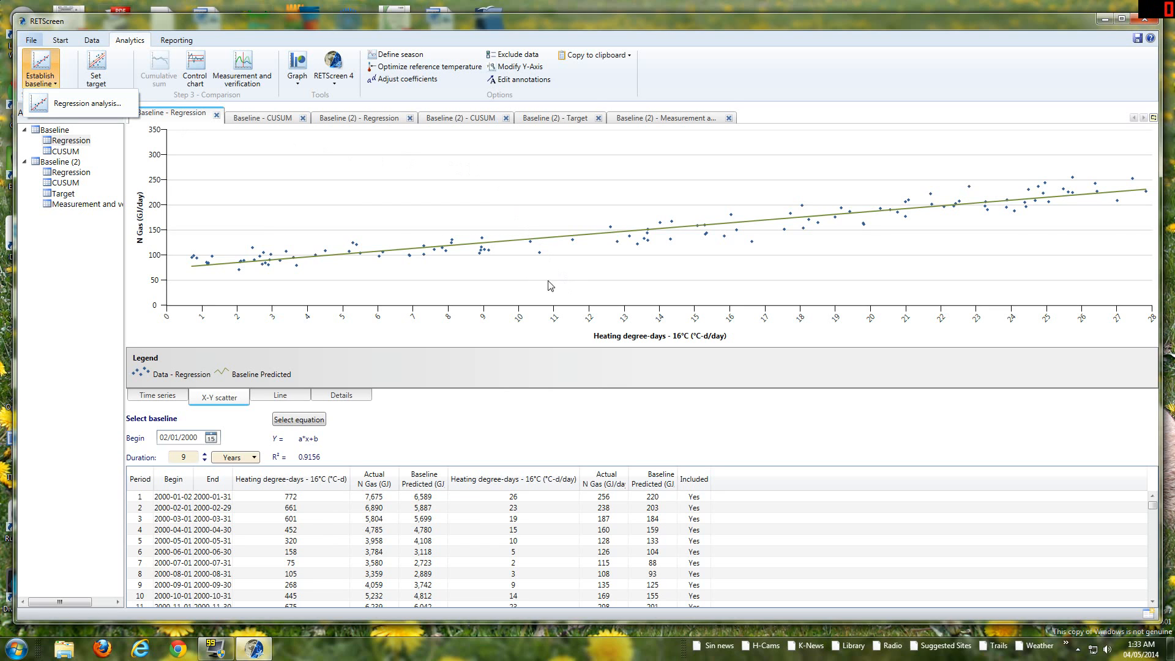
{"action": "left_click", "coordinate": [82, 109]}
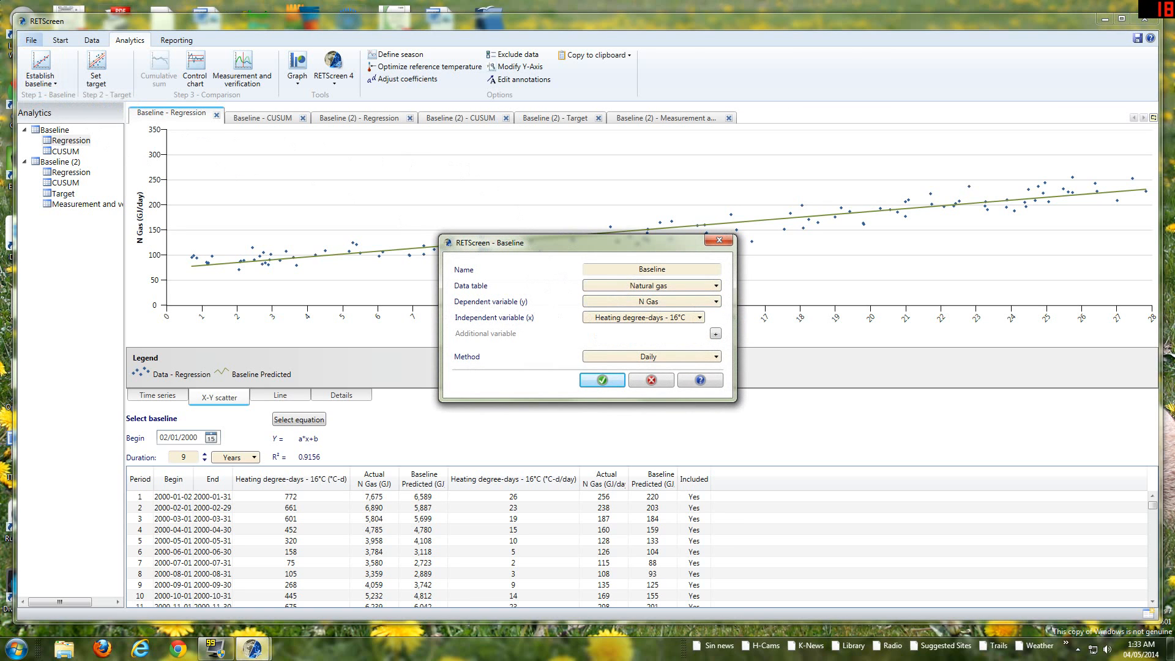
{"action": "type", "text": "Target"}
{"action": "left_click", "coordinate": [686, 321]}
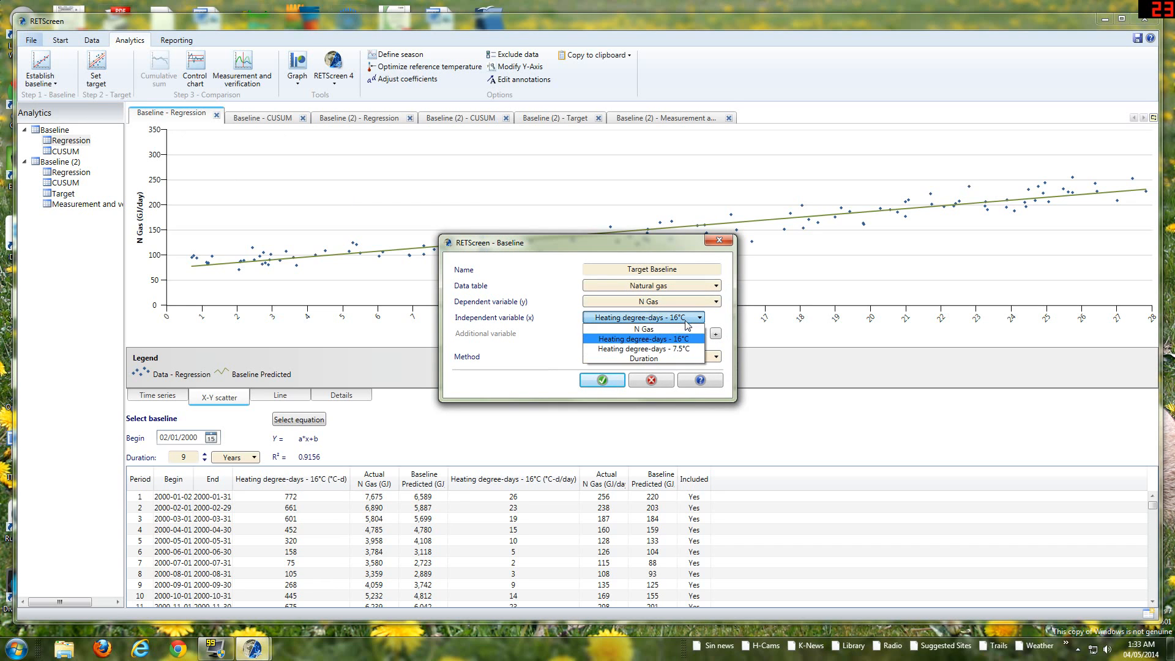
{"action": "left_click", "coordinate": [688, 349]}
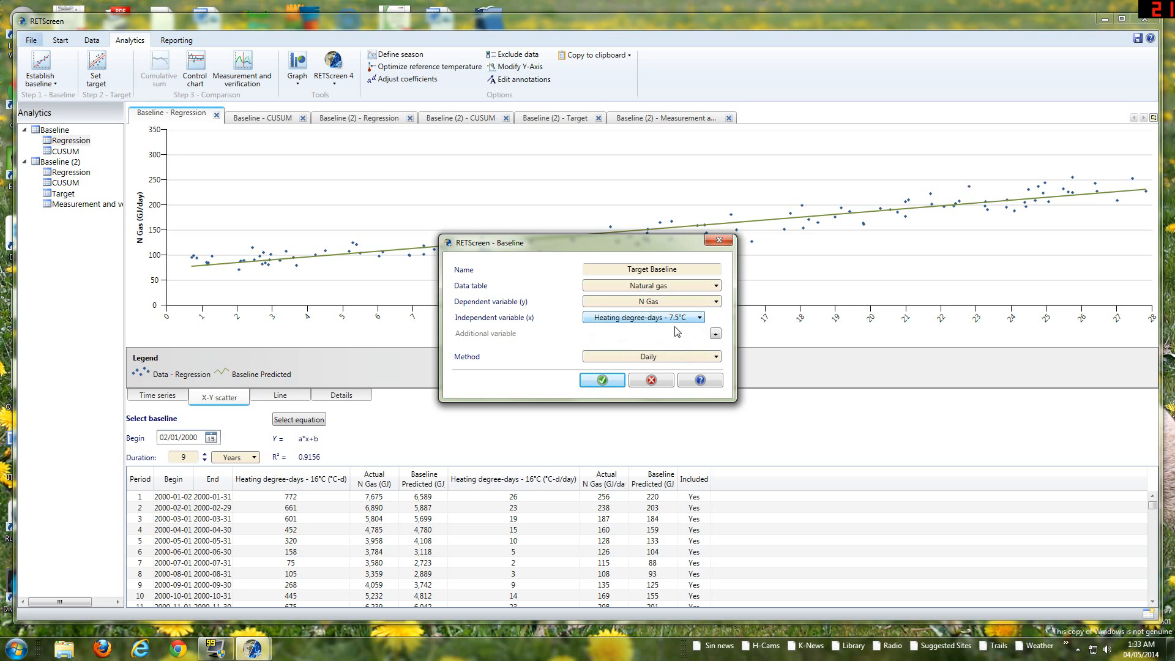
{"action": "left_click", "coordinate": [610, 381]}
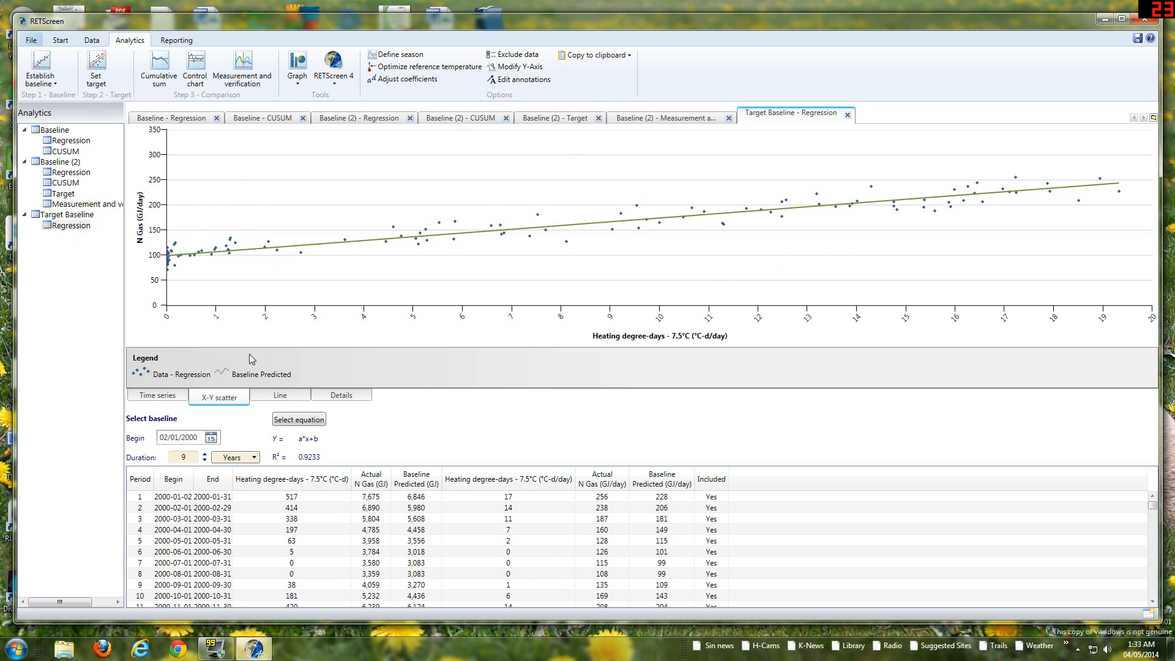
Set the Target Baseline's period to begin on 30/06/2003 and last 9 months.
{"action": "left_click", "coordinate": [211, 438]}
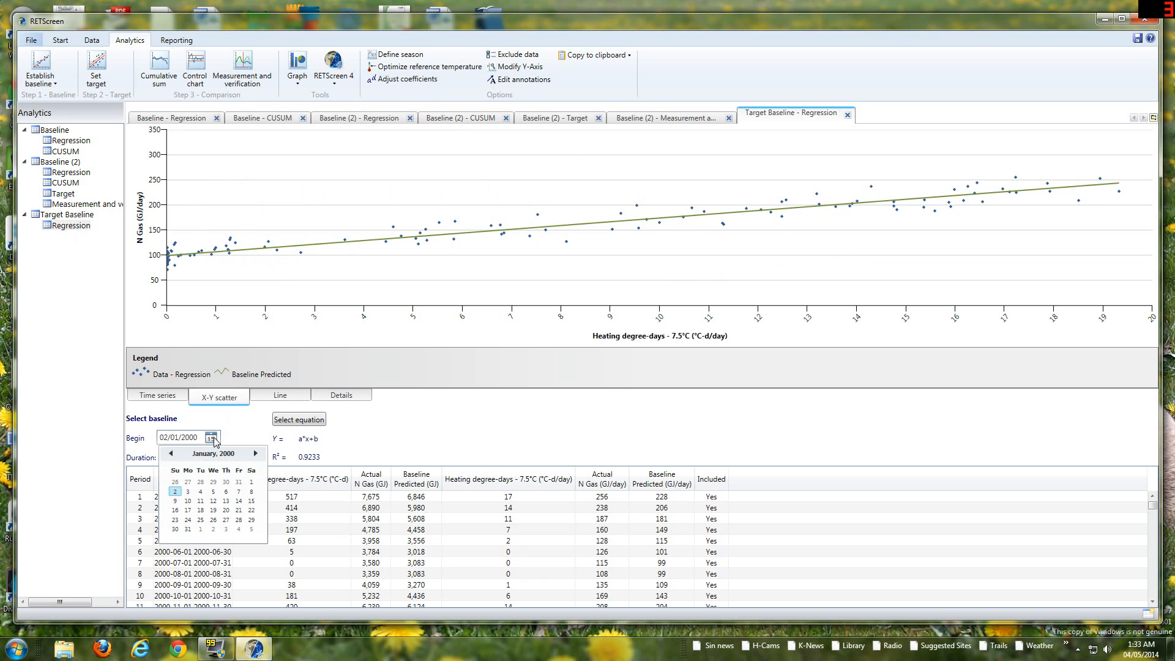
{"action": "left_click", "coordinate": [255, 454]}
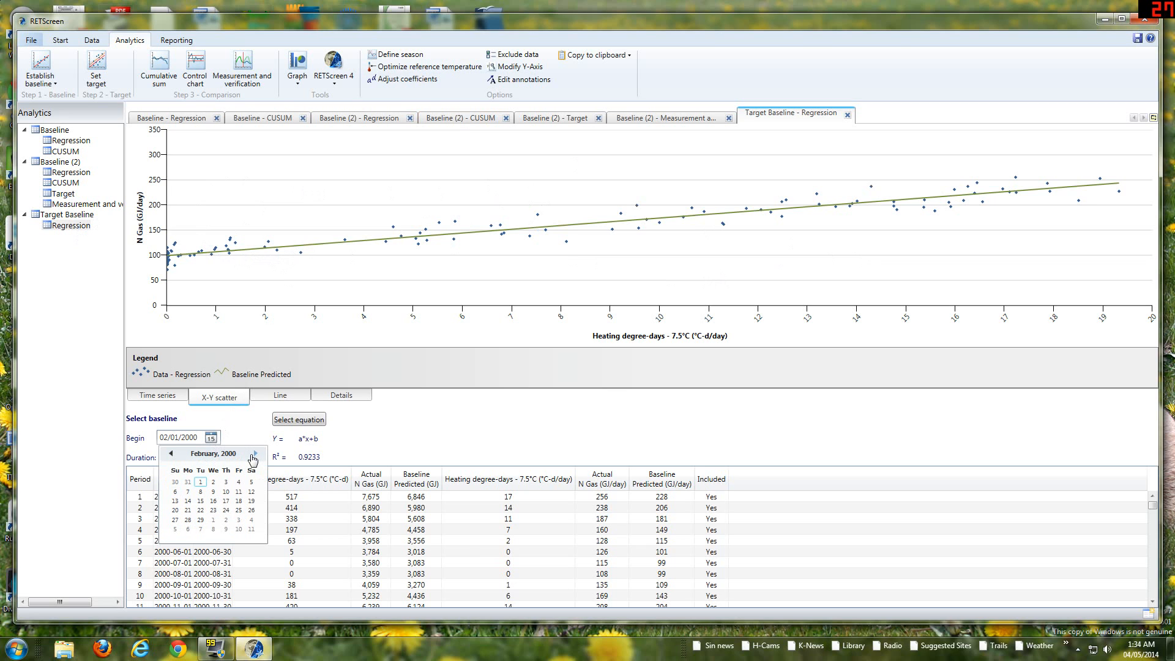
{"action": "left_click", "coordinate": [213, 454]}
{"action": "left_click", "coordinate": [255, 454]}
{"action": "left_click", "coordinate": [255, 454]}
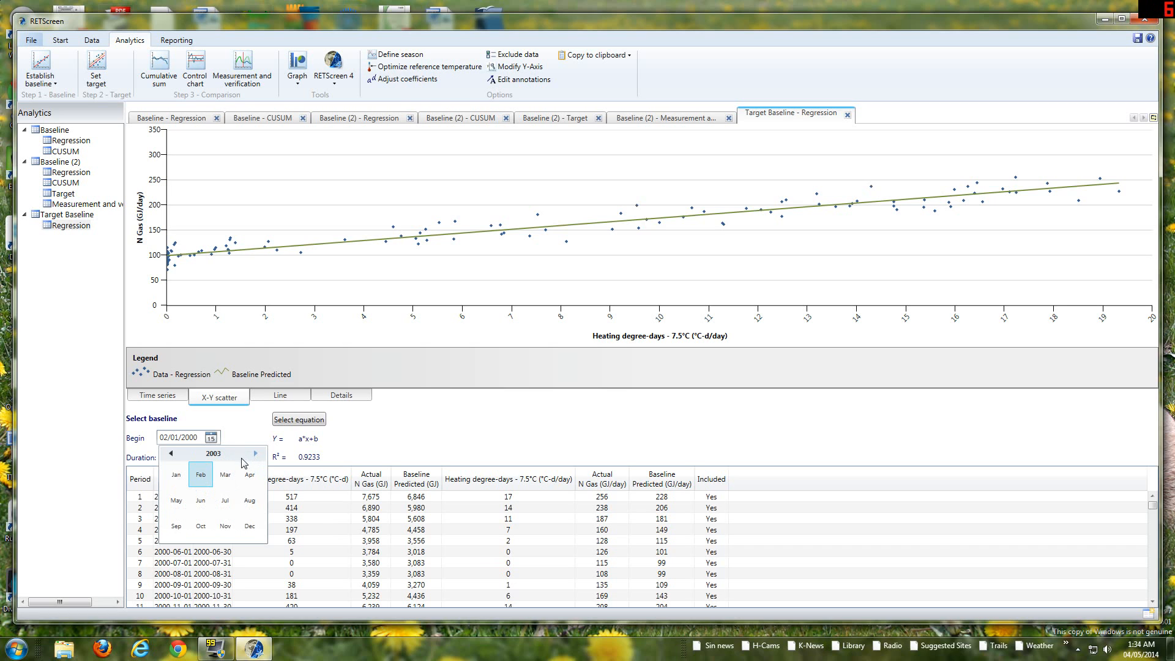
{"action": "left_click", "coordinate": [204, 502]}
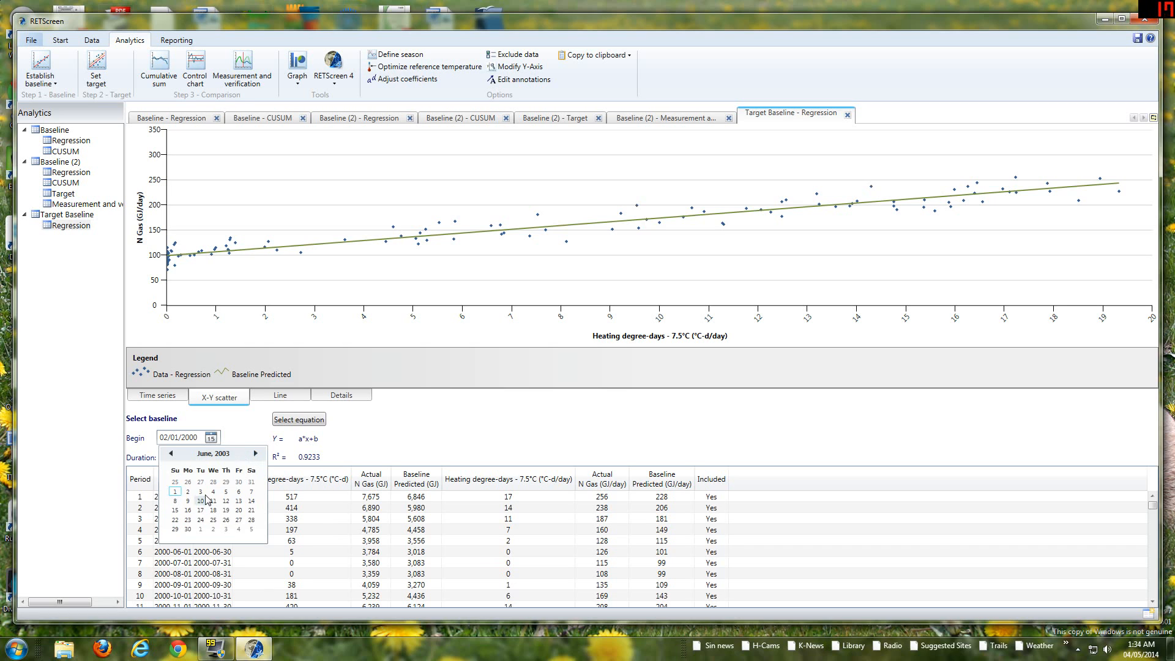
{"action": "left_click", "coordinate": [189, 530]}
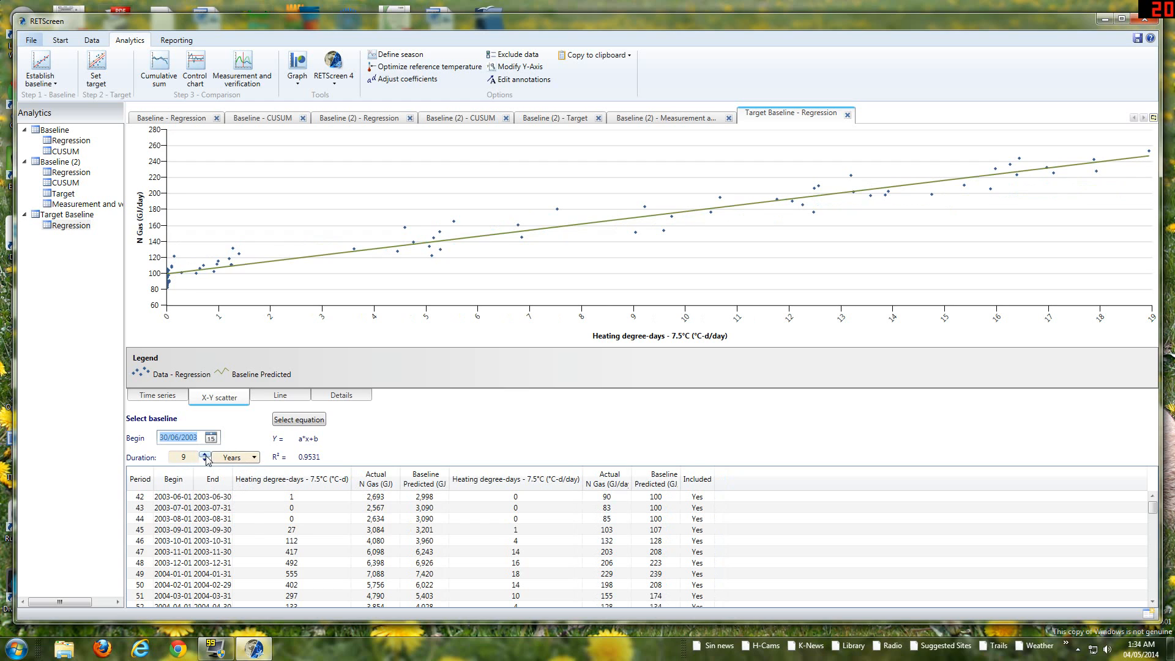
{"action": "left_click", "coordinate": [252, 461]}
{"action": "left_click", "coordinate": [254, 492]}
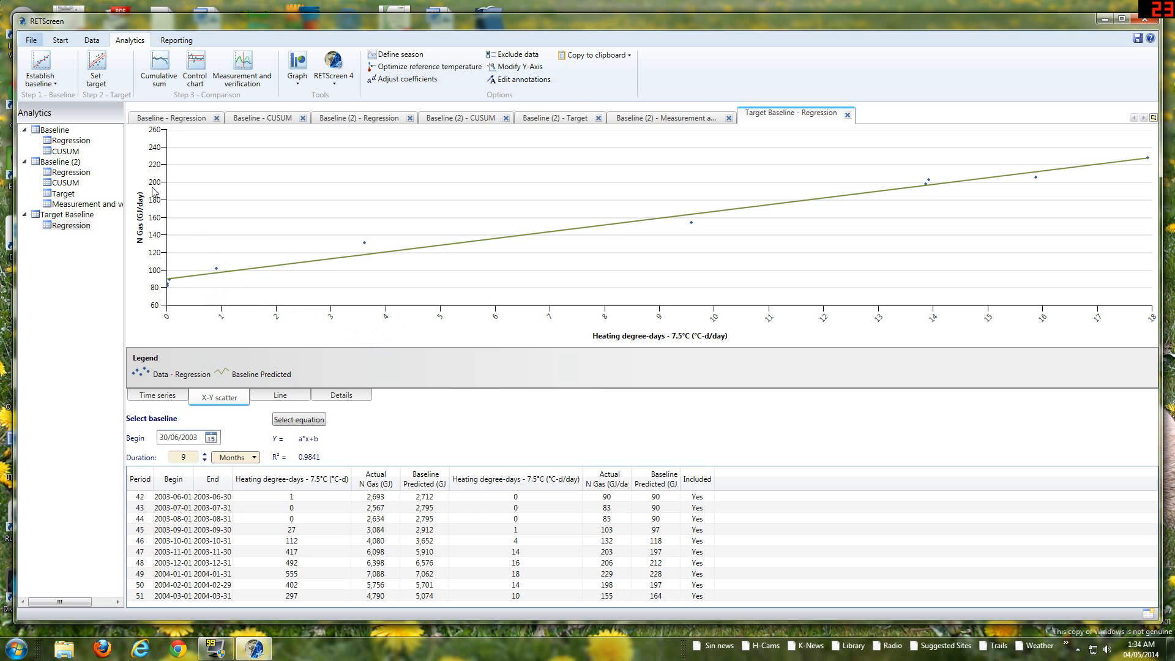
Set a target from the Target Baseline regression and generate its control chart.
{"action": "left_click", "coordinate": [97, 73]}
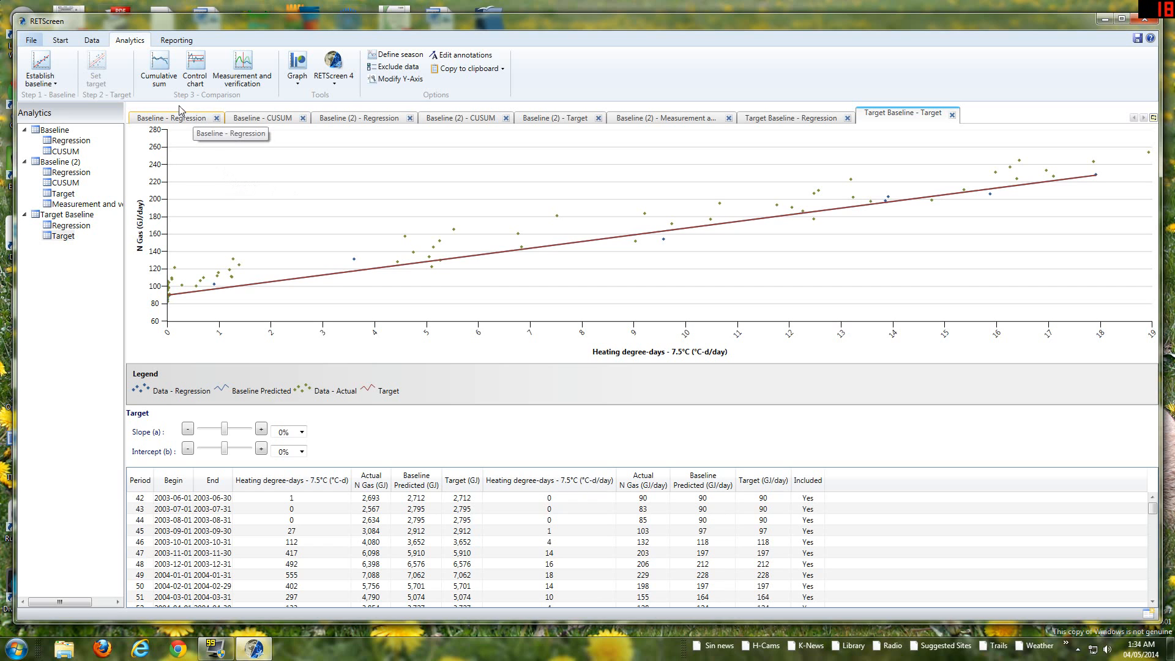
{"action": "left_click", "coordinate": [205, 88]}
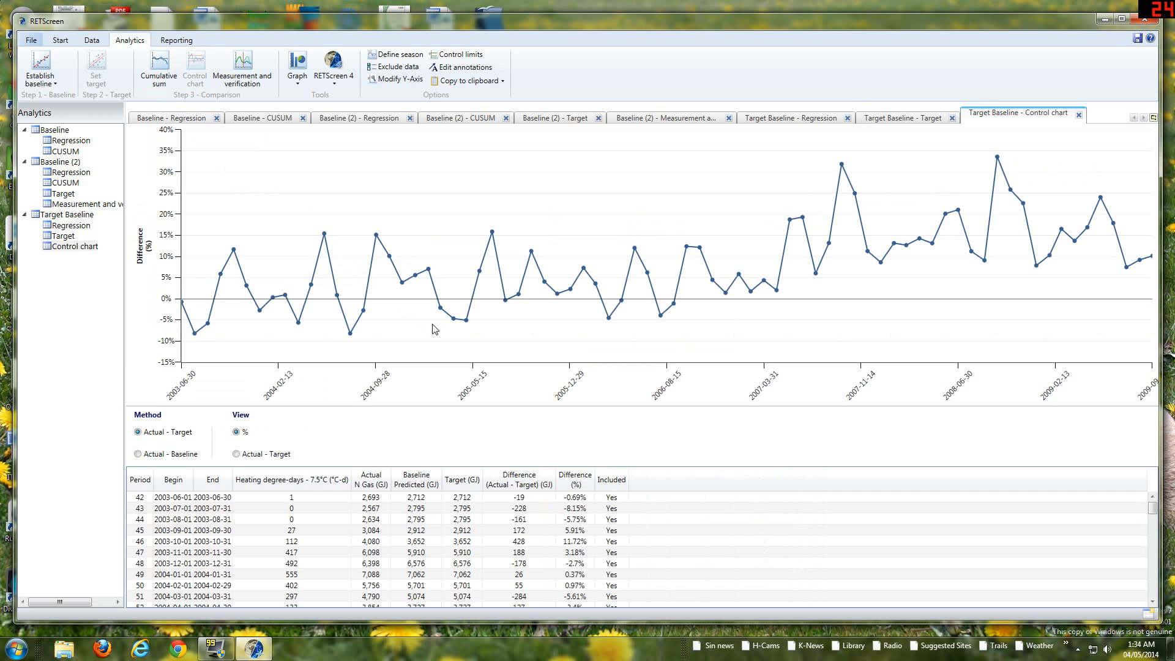